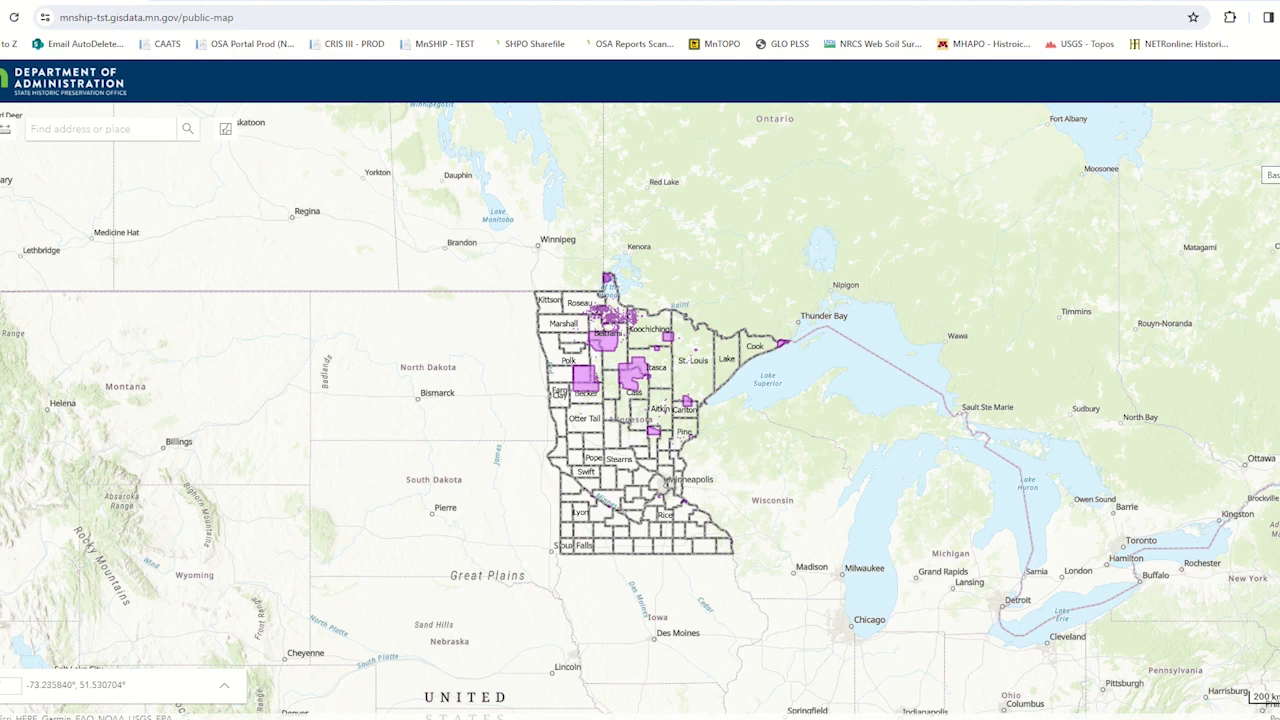
- Switch the map's basemap to NAIP Imagery Hybrid for the St Paul area
{"action": "left_click", "coordinate": [1272, 174]}
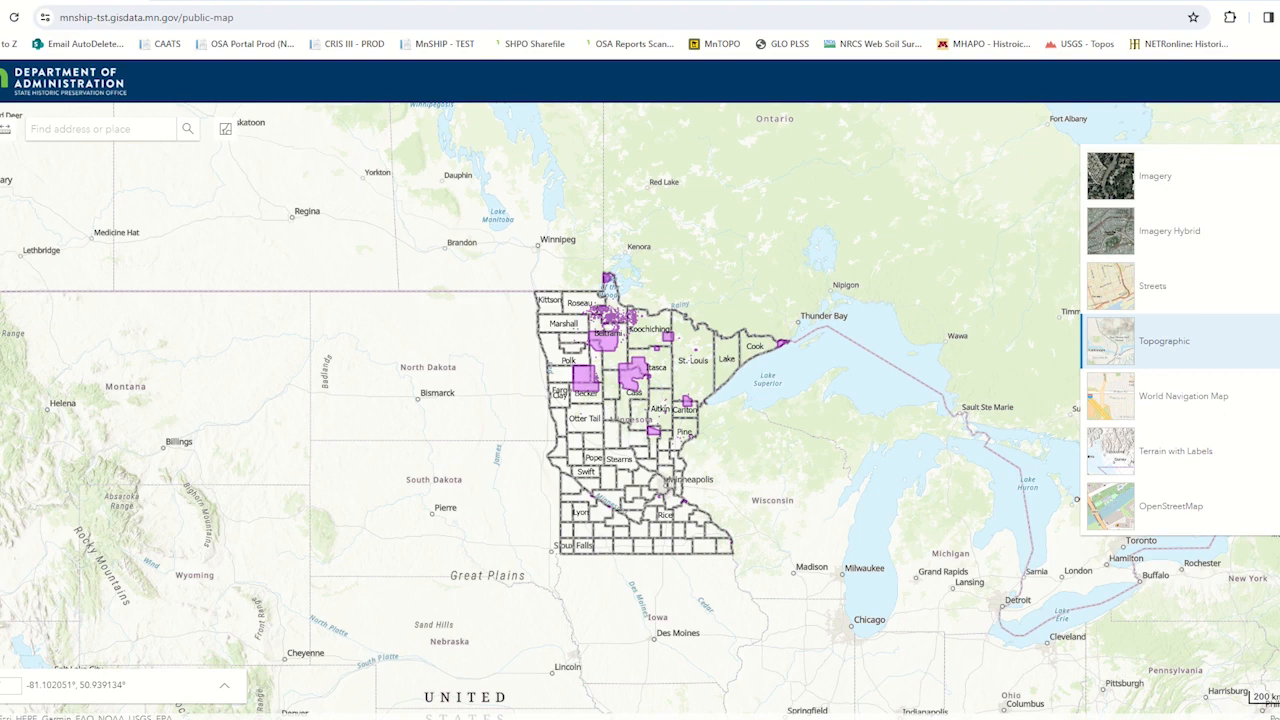
{"action": "scroll", "coordinate": [1180, 340], "scroll_direction": "down", "scroll_amount": 2}
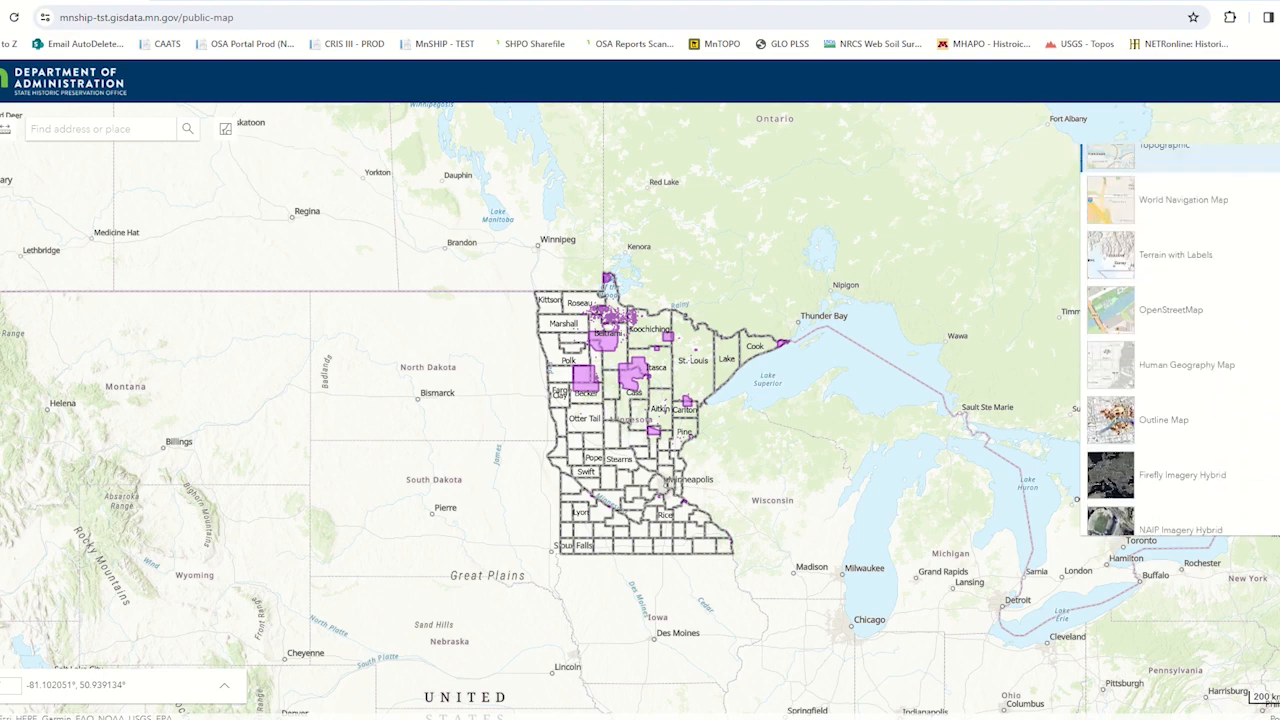
{"action": "scroll", "coordinate": [1180, 340], "scroll_direction": "up", "scroll_amount": 1}
{"action": "scroll", "coordinate": [668, 474], "scroll_direction": "up", "scroll_amount": 5}
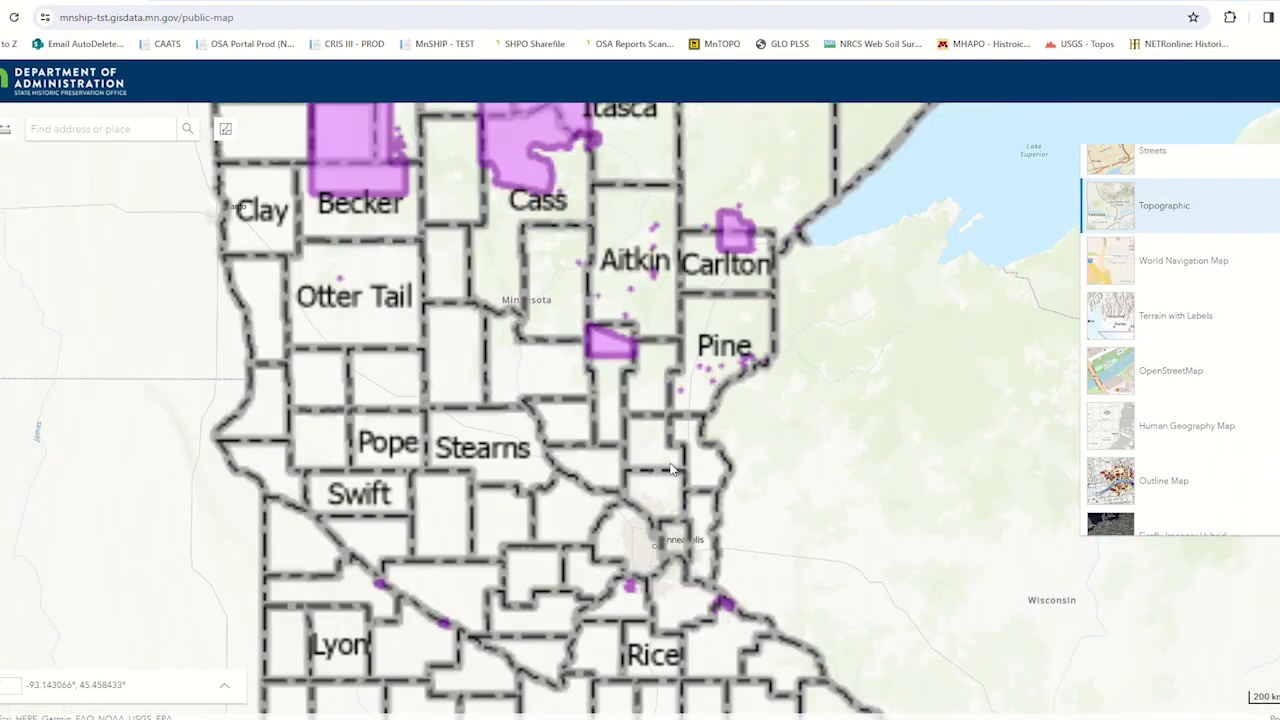
{"action": "scroll", "coordinate": [655, 393], "scroll_direction": "up", "scroll_amount": 1}
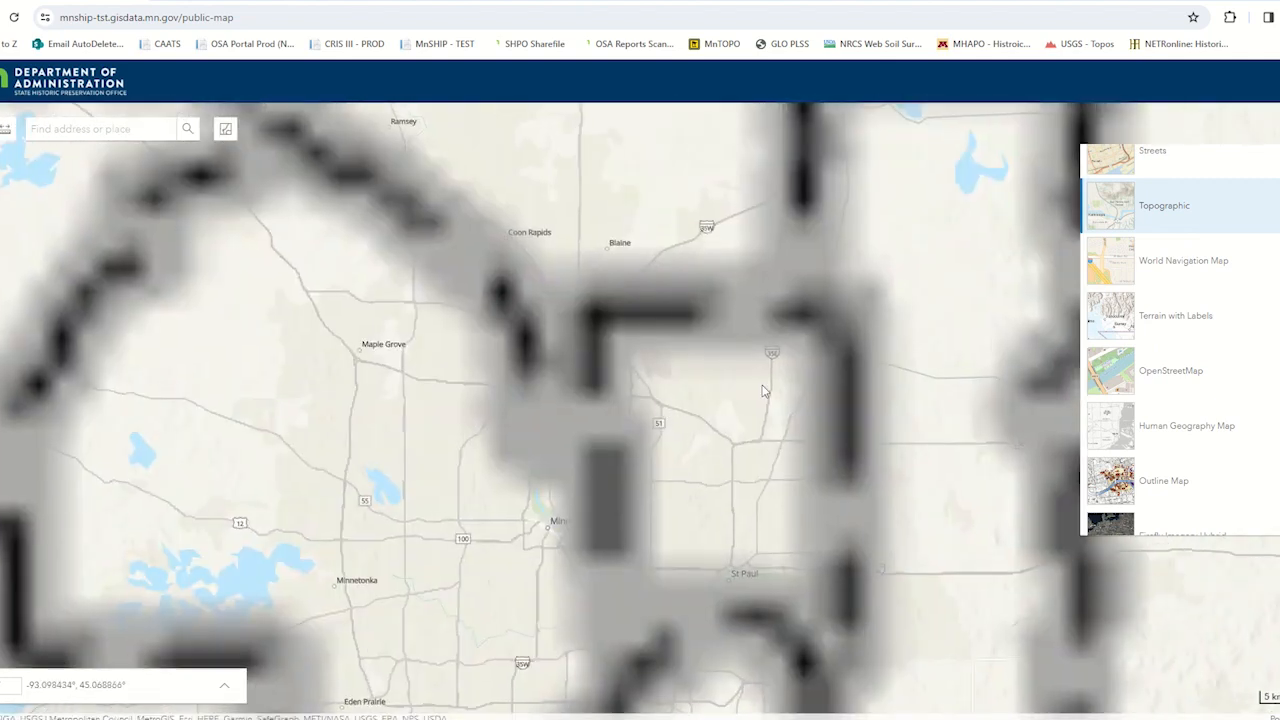
{"action": "left_click_drag", "start_coordinate": [739, 543], "coordinate": [699, 271]}
{"action": "scroll", "coordinate": [698, 272], "scroll_direction": "up", "scroll_amount": 2}
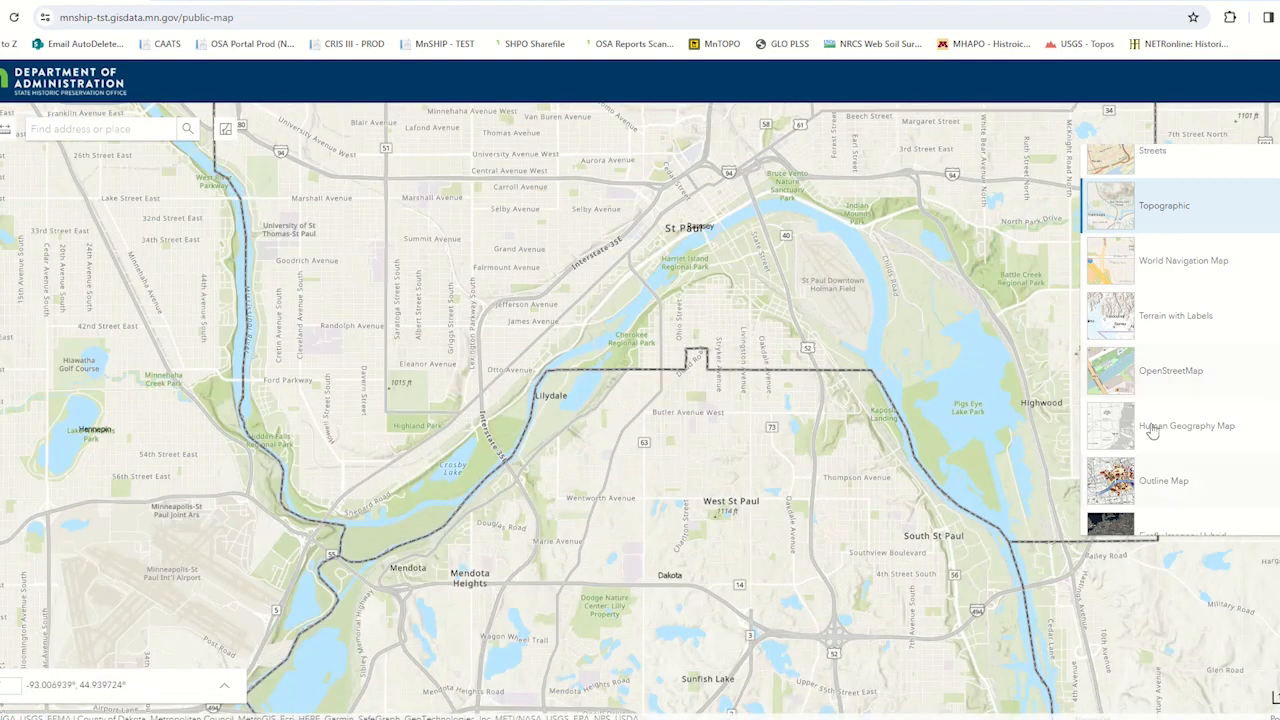
{"action": "scroll", "coordinate": [1145, 460], "scroll_direction": "down", "scroll_amount": 2}
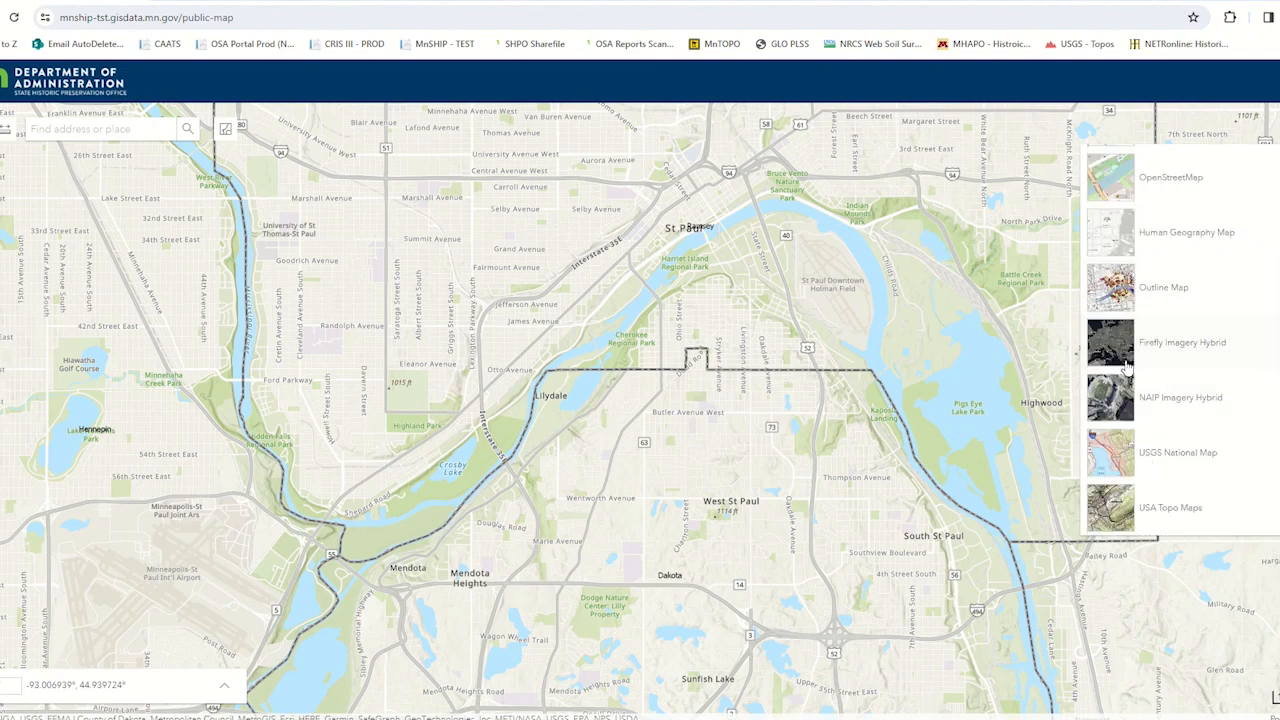
{"action": "left_click", "coordinate": [1118, 400]}
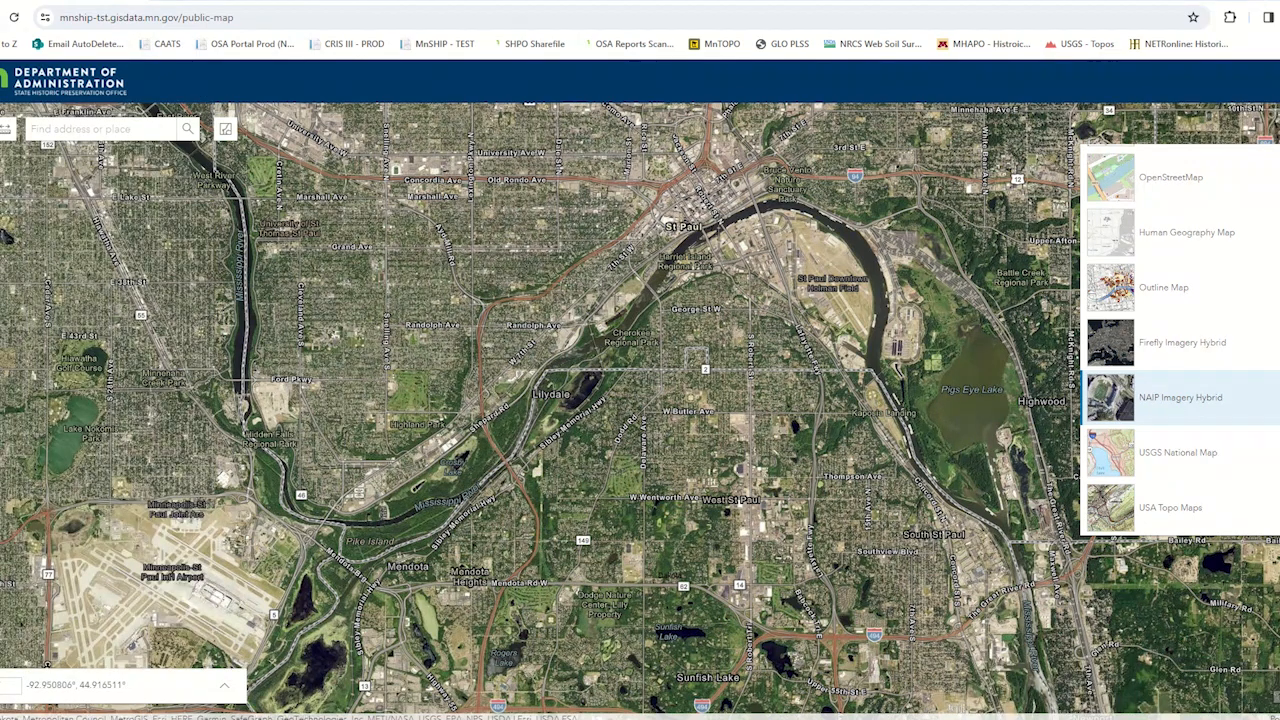
- Try the USA Topo Maps basemap and settle on the Imagery basemap for the map
{"action": "left_click", "coordinate": [1103, 515]}
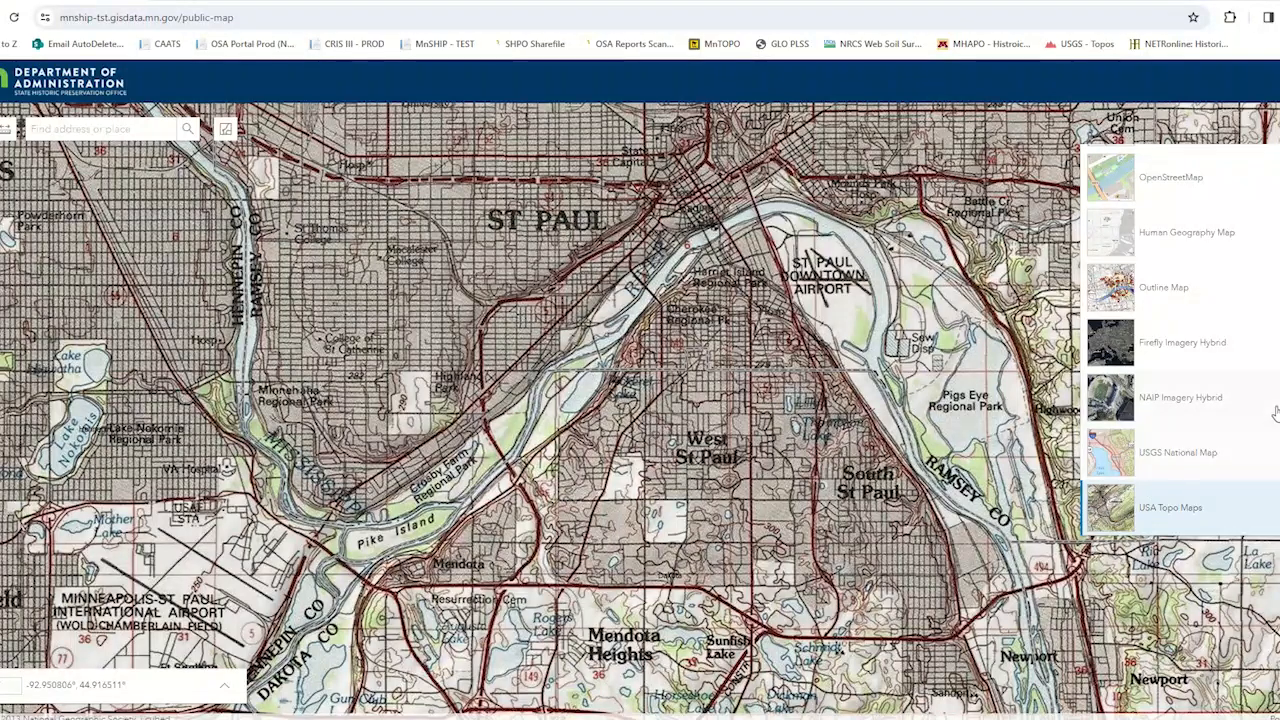
{"action": "scroll", "coordinate": [1273, 414], "scroll_direction": "up", "scroll_amount": 1}
{"action": "scroll", "coordinate": [1243, 191], "scroll_direction": "up", "scroll_amount": 3}
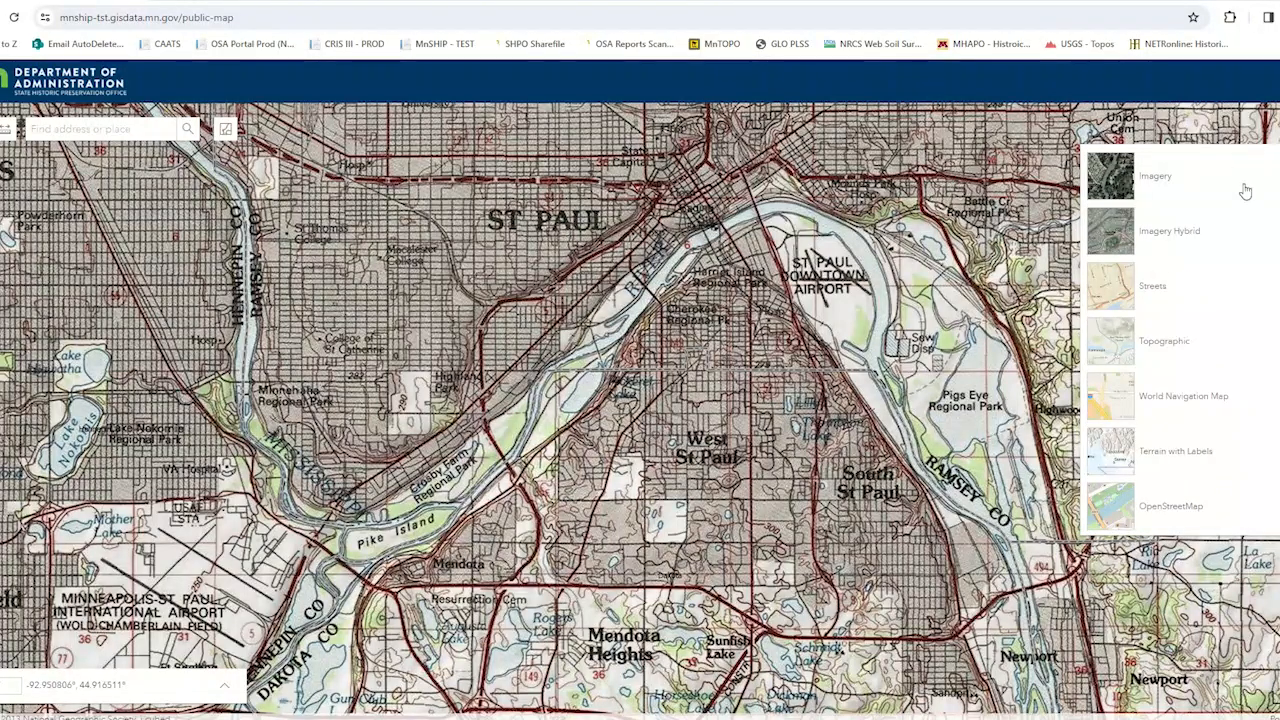
{"action": "left_click", "coordinate": [1123, 186]}
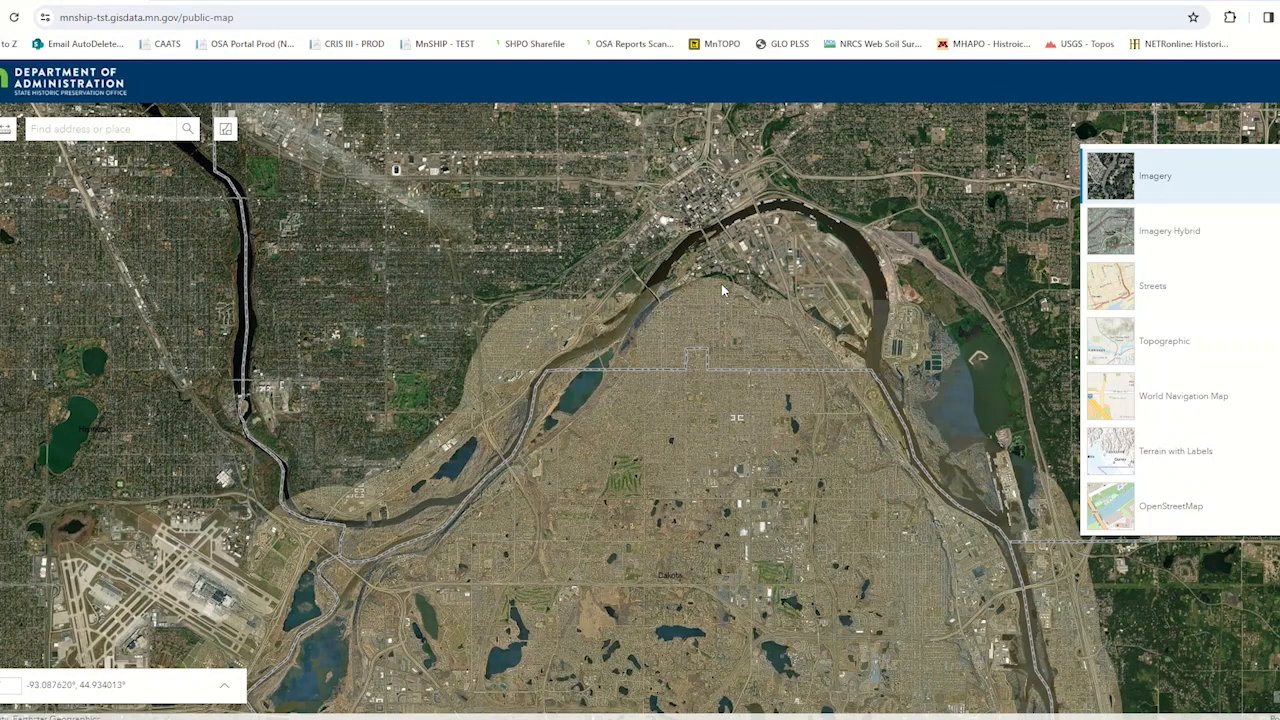
{"action": "scroll", "coordinate": [720, 328], "scroll_direction": "up", "scroll_amount": 3}
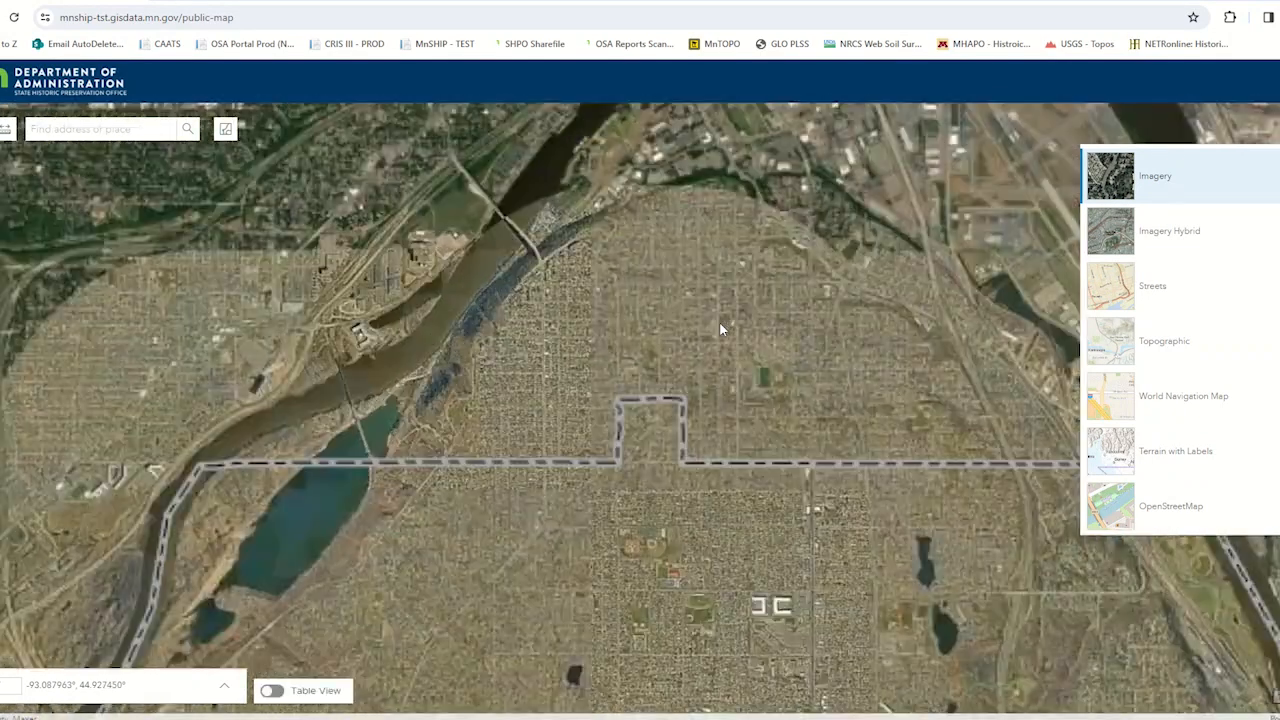
{"action": "scroll", "coordinate": [866, 374], "scroll_direction": "down", "scroll_amount": 2}
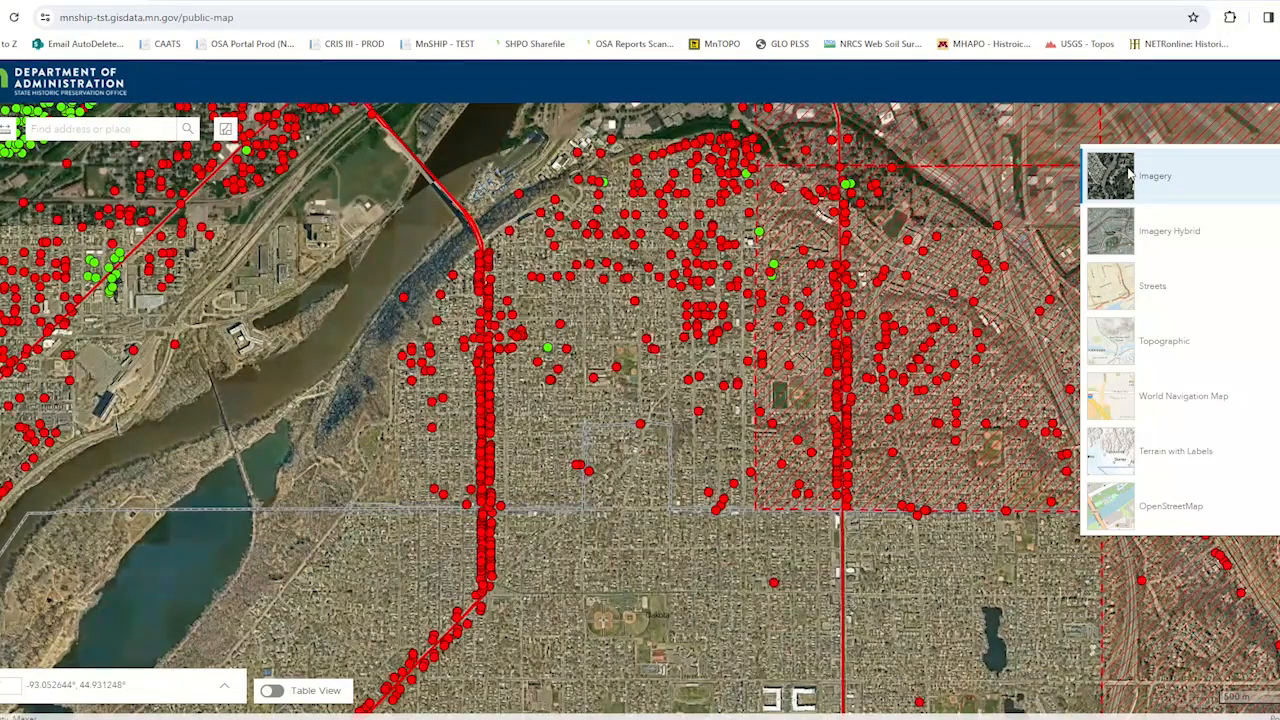
{"action": "scroll", "coordinate": [866, 372], "scroll_direction": "down", "scroll_amount": 2}
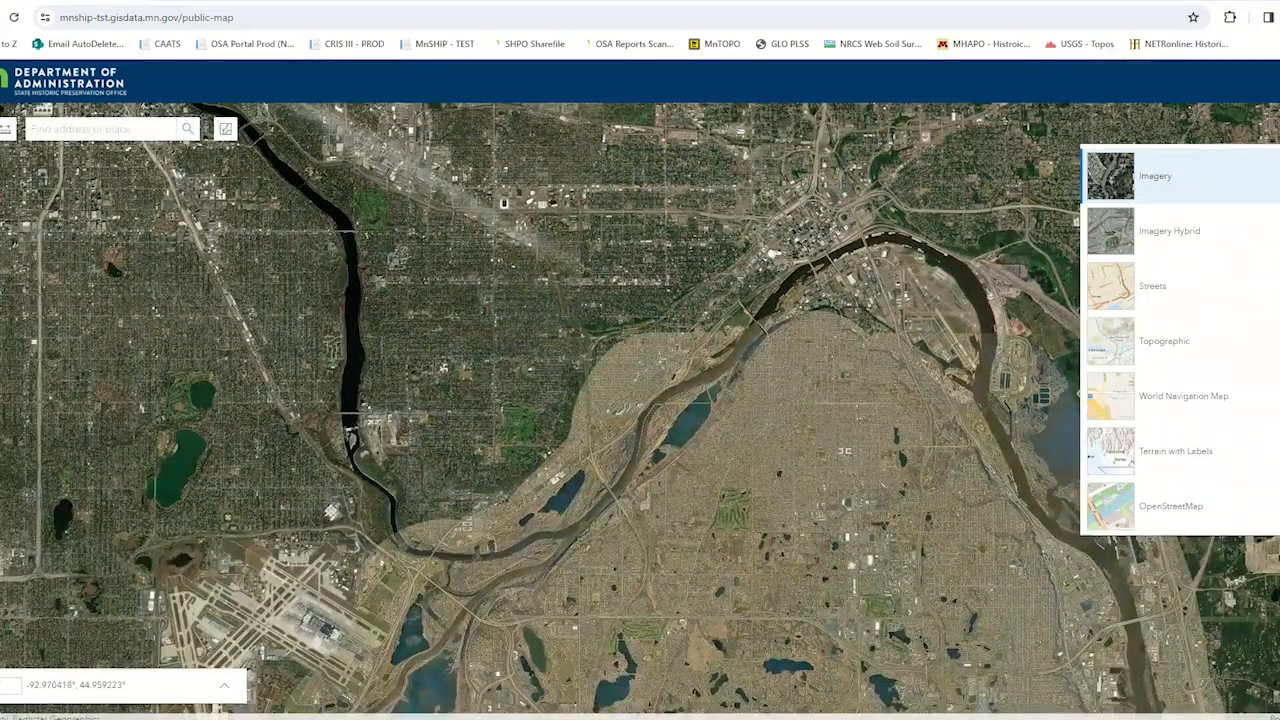
{"action": "left_click", "coordinate": [1277, 136]}
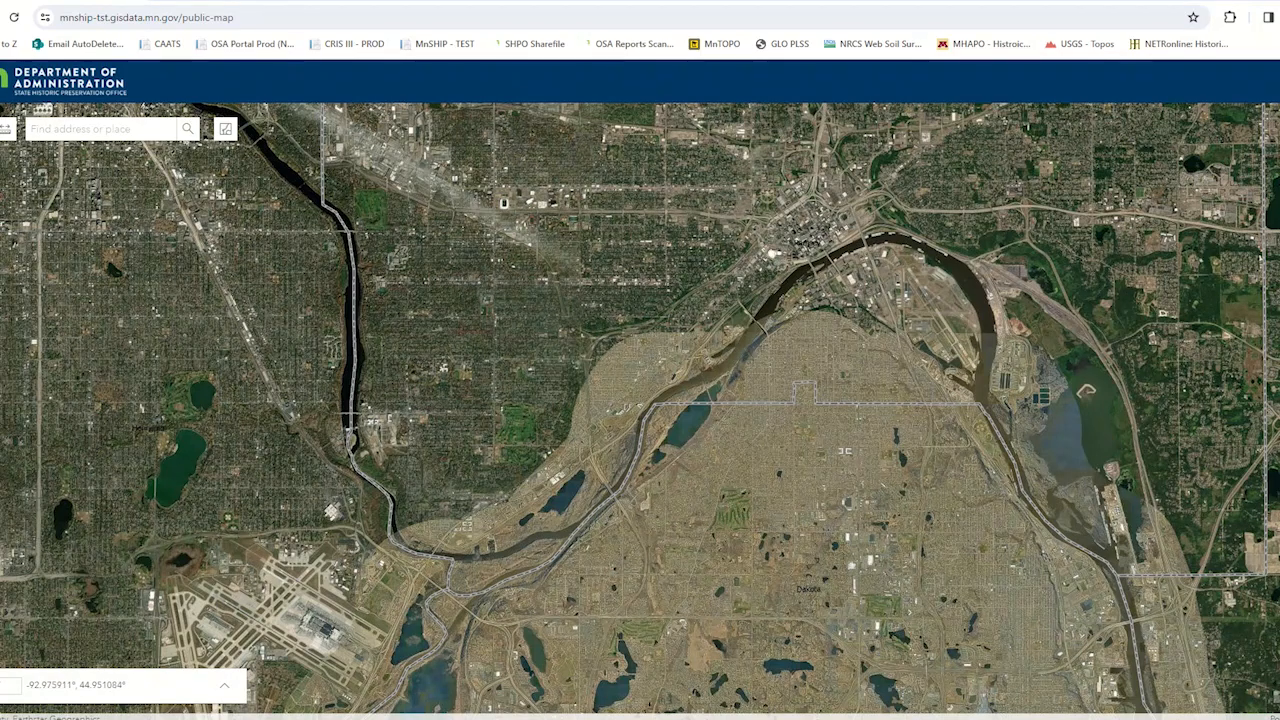
- Upload the zipped shapefile Point_UTM_Z15_NAD83.zip from the GIS_Test_Data folder to the map
{"action": "left_click", "coordinate": [1279, 215]}
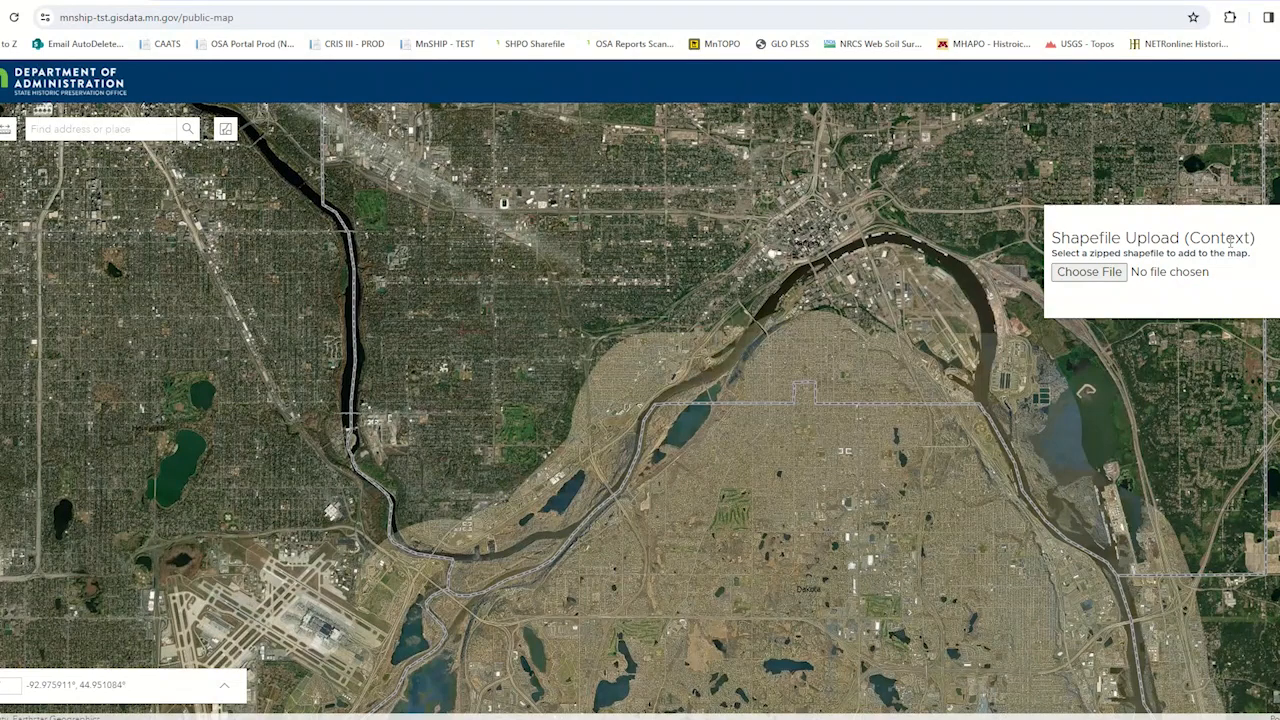
{"action": "left_click", "coordinate": [1100, 274]}
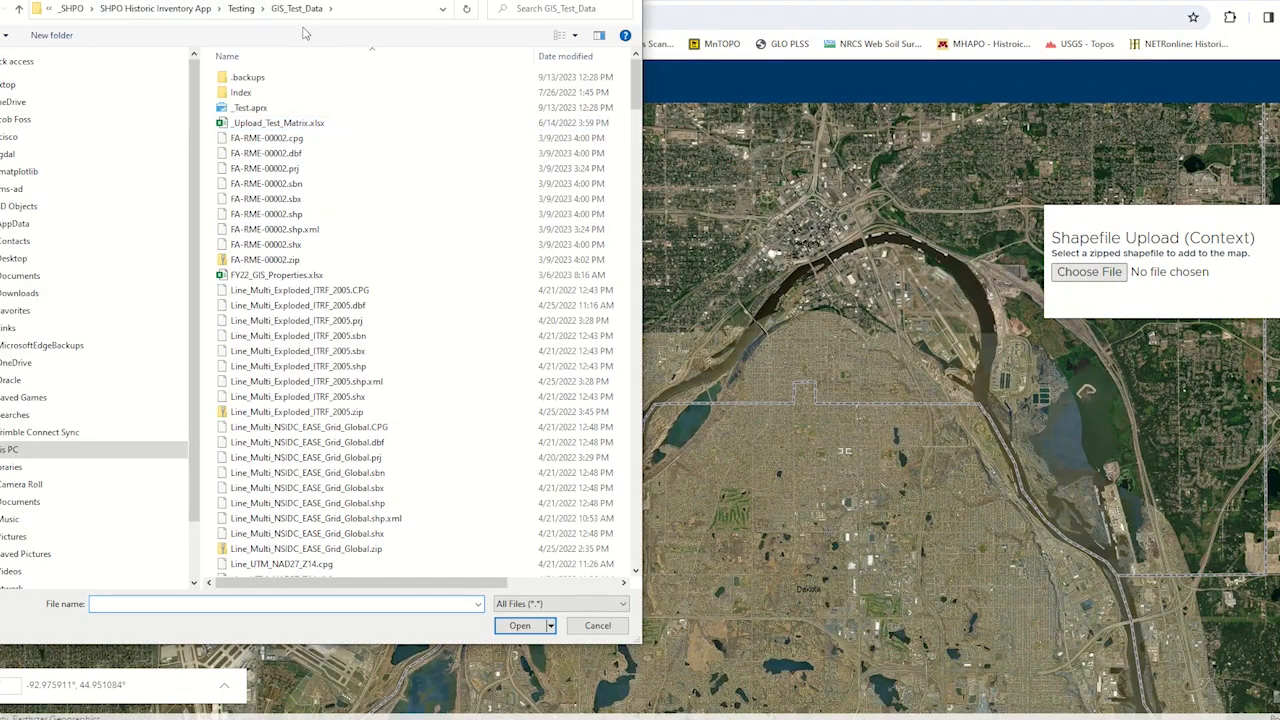
{"action": "scroll", "coordinate": [310, 432], "scroll_direction": "down", "scroll_amount": 9}
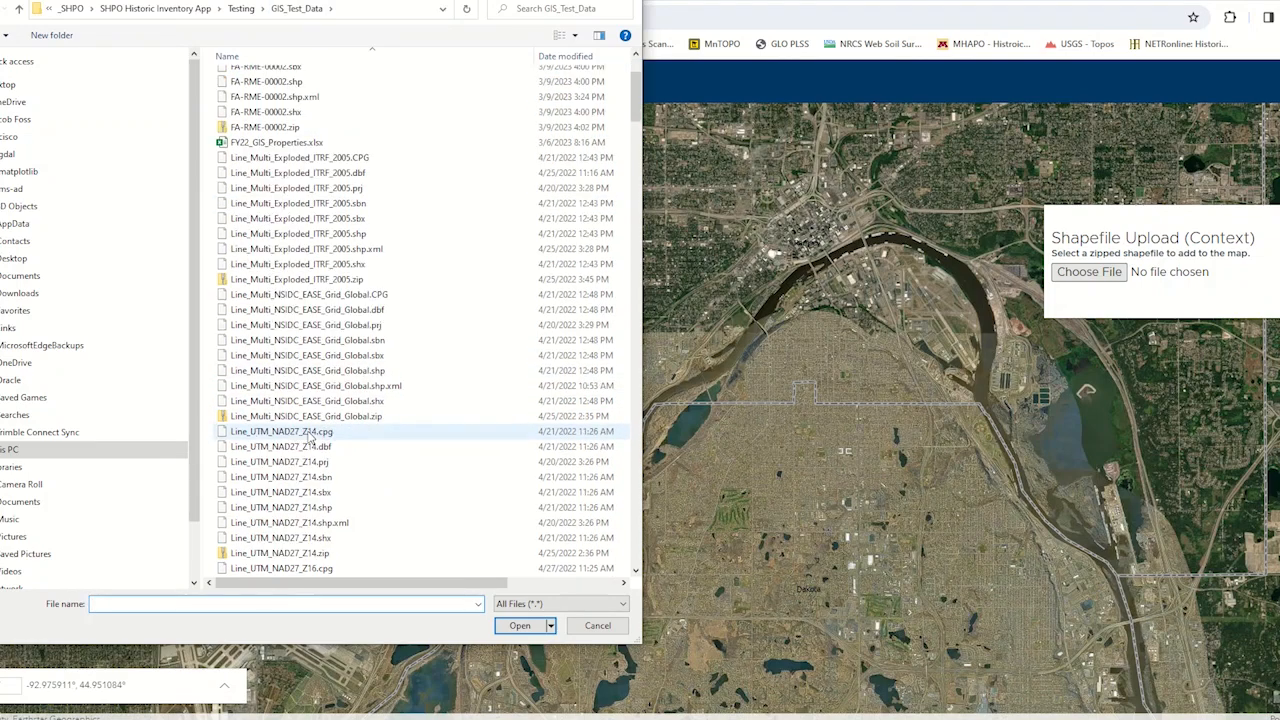
{"action": "scroll", "coordinate": [310, 432], "scroll_direction": "down", "scroll_amount": 20}
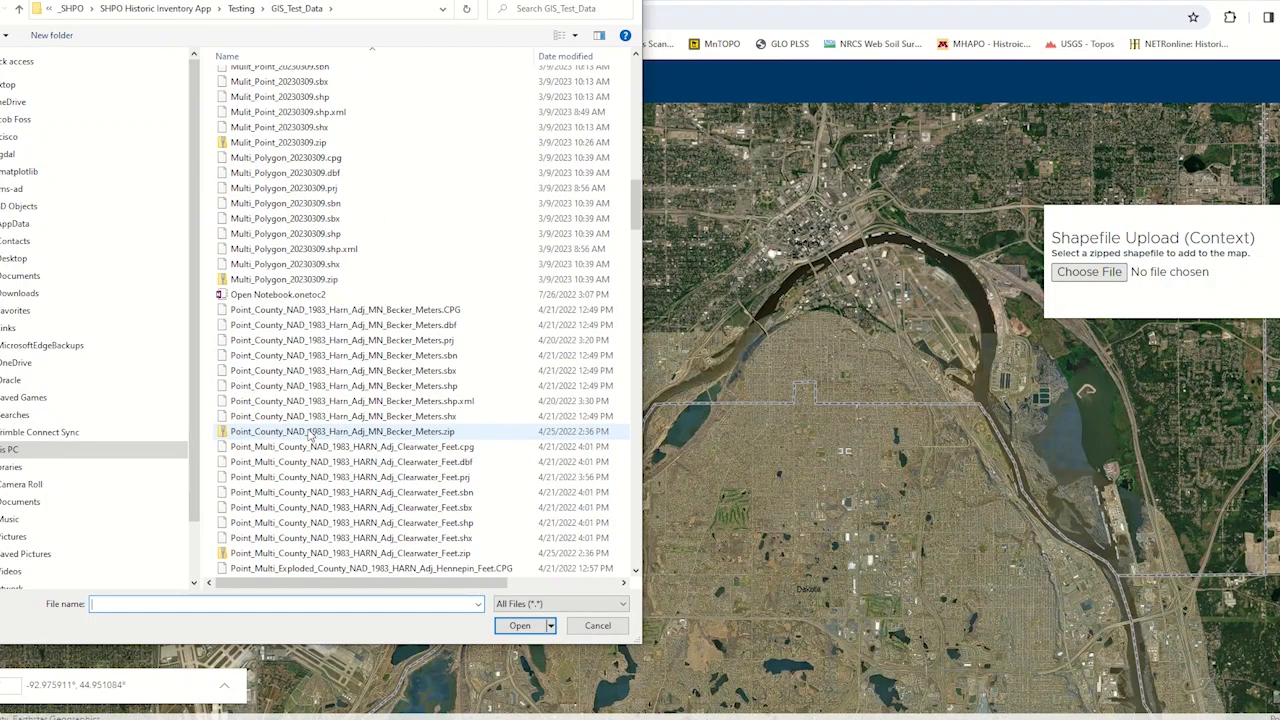
{"action": "scroll", "coordinate": [310, 432], "scroll_direction": "down", "scroll_amount": 11}
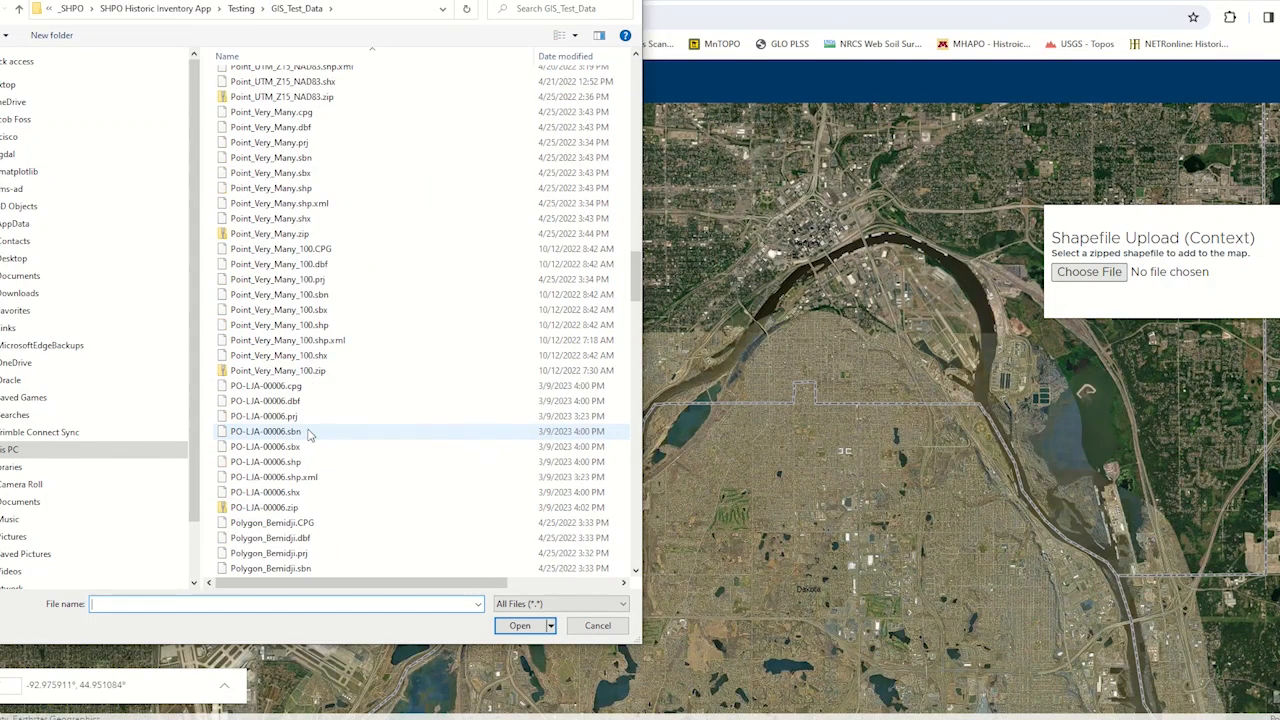
{"action": "scroll", "coordinate": [310, 432], "scroll_direction": "up", "scroll_amount": 2}
{"action": "left_click", "coordinate": [265, 316]}
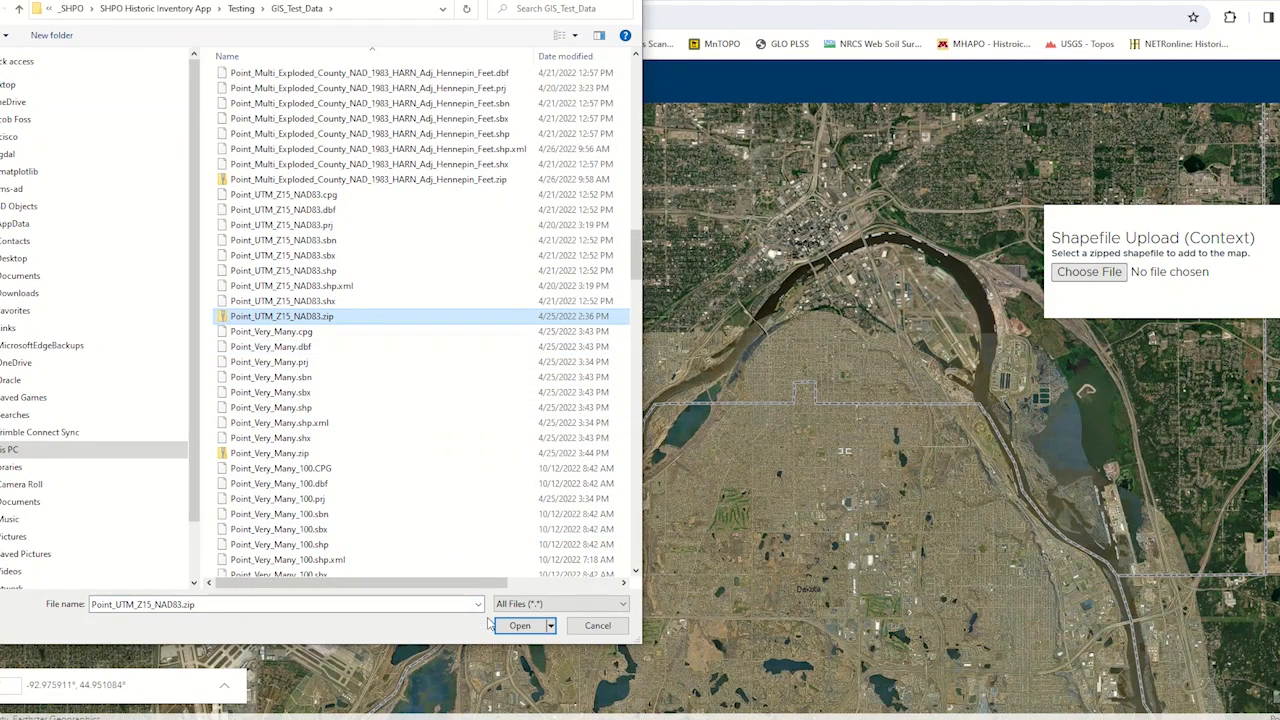
{"action": "left_click", "coordinate": [520, 625]}
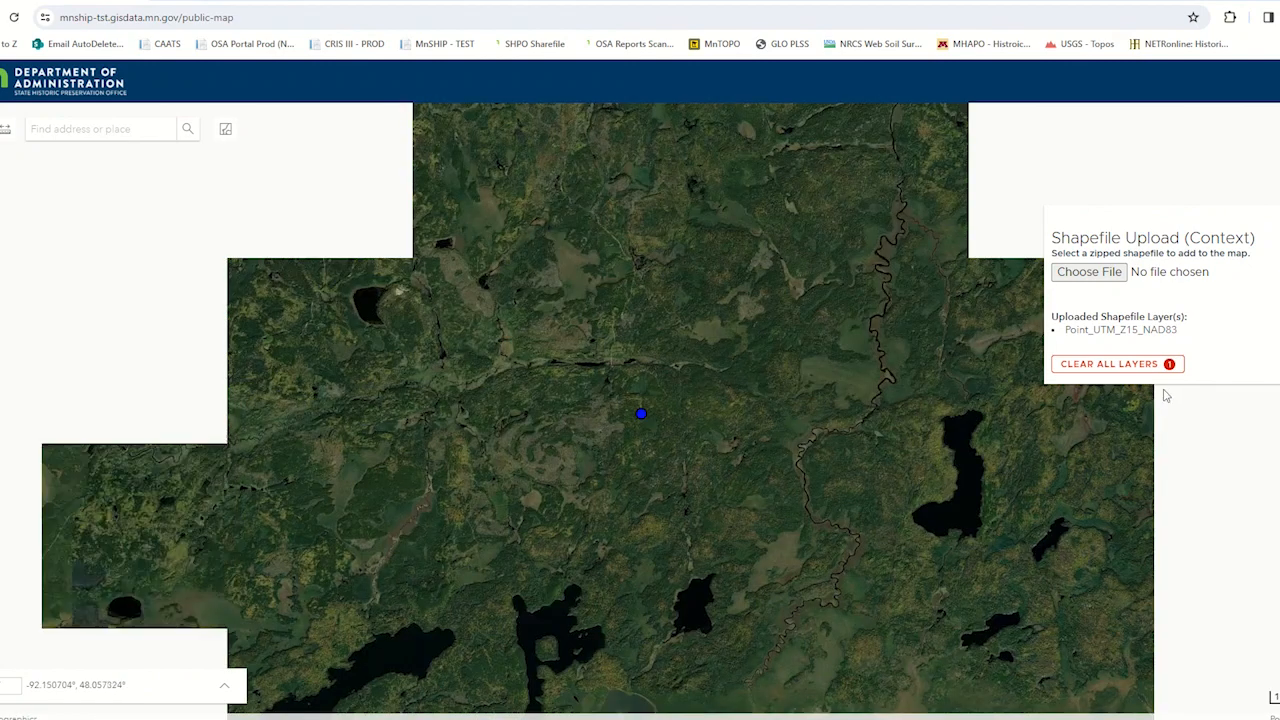
- Clear all uploaded layers and upload the zipped shapefile Polygon_UTM_NAD83_Z15.zip from the GIS_Test_Data folder
{"action": "left_click", "coordinate": [1105, 365]}
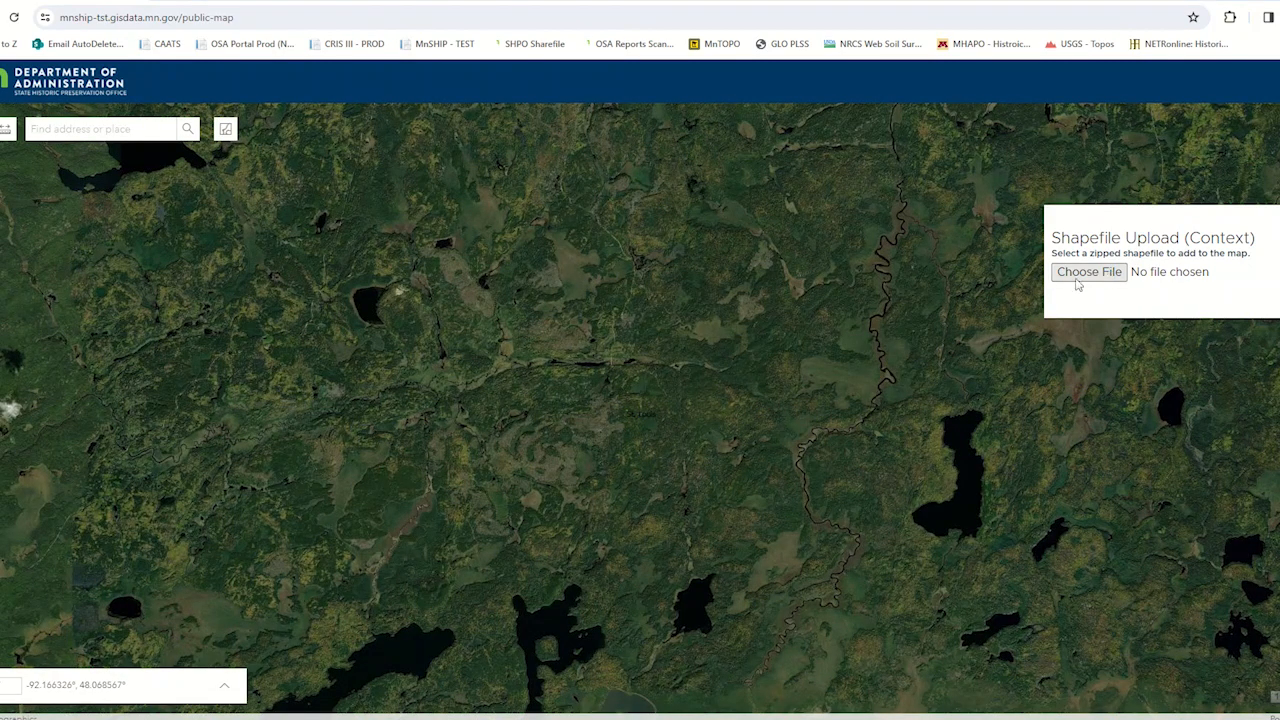
{"action": "left_click", "coordinate": [1080, 278]}
{"action": "scroll", "coordinate": [320, 310], "scroll_direction": "down", "scroll_amount": 1}
{"action": "scroll", "coordinate": [318, 310], "scroll_direction": "down", "scroll_amount": 20}
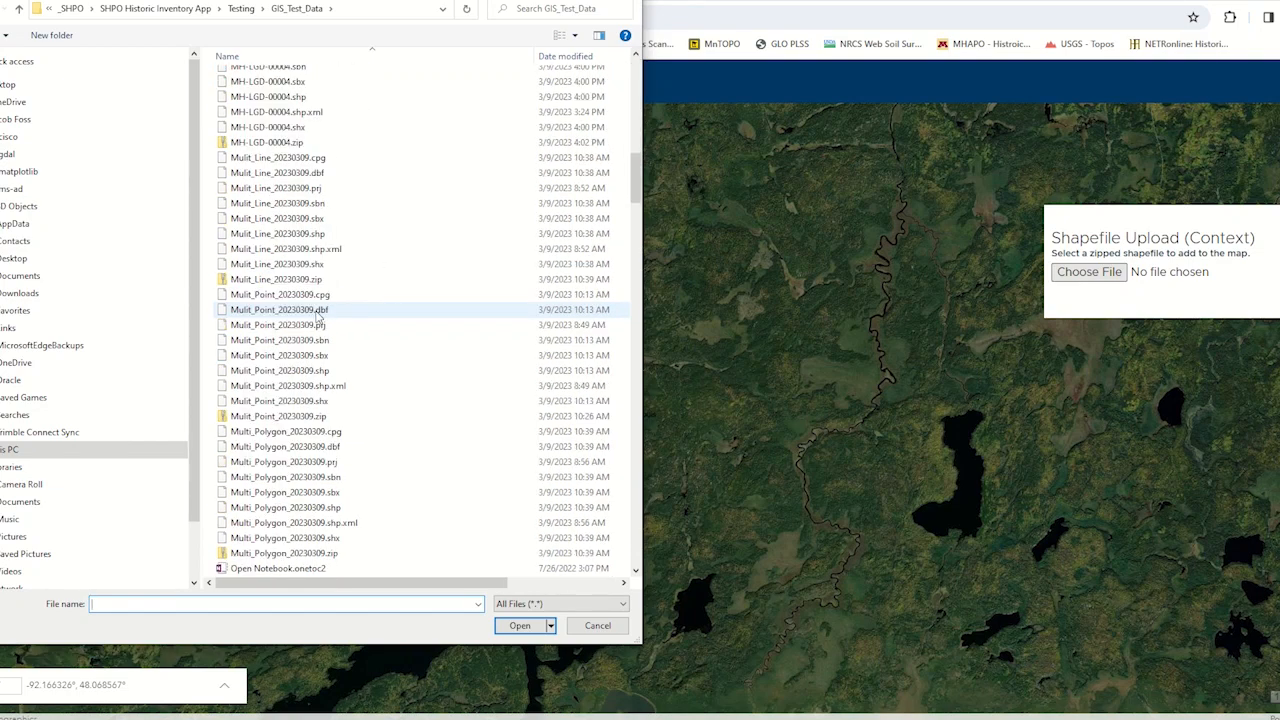
{"action": "scroll", "coordinate": [318, 316], "scroll_direction": "down", "scroll_amount": 15}
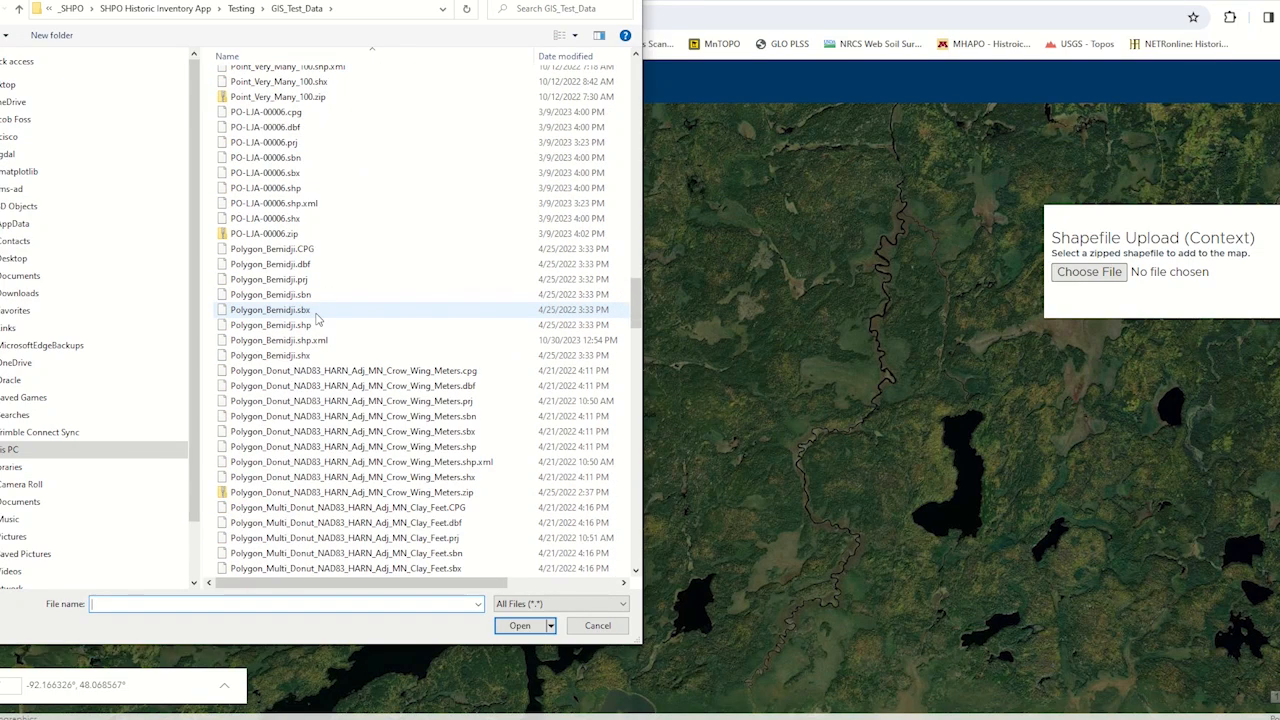
{"action": "scroll", "coordinate": [318, 318], "scroll_direction": "down", "scroll_amount": 7}
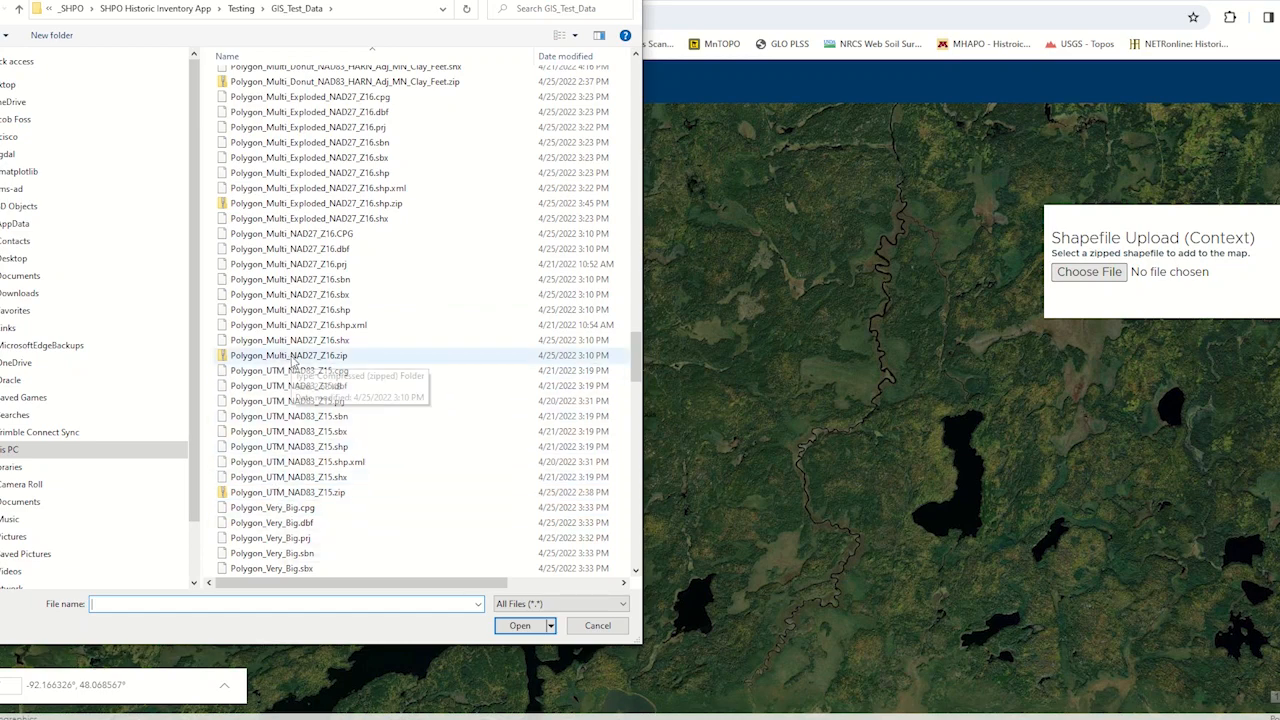
{"action": "scroll", "coordinate": [280, 491], "scroll_direction": "down", "scroll_amount": 4}
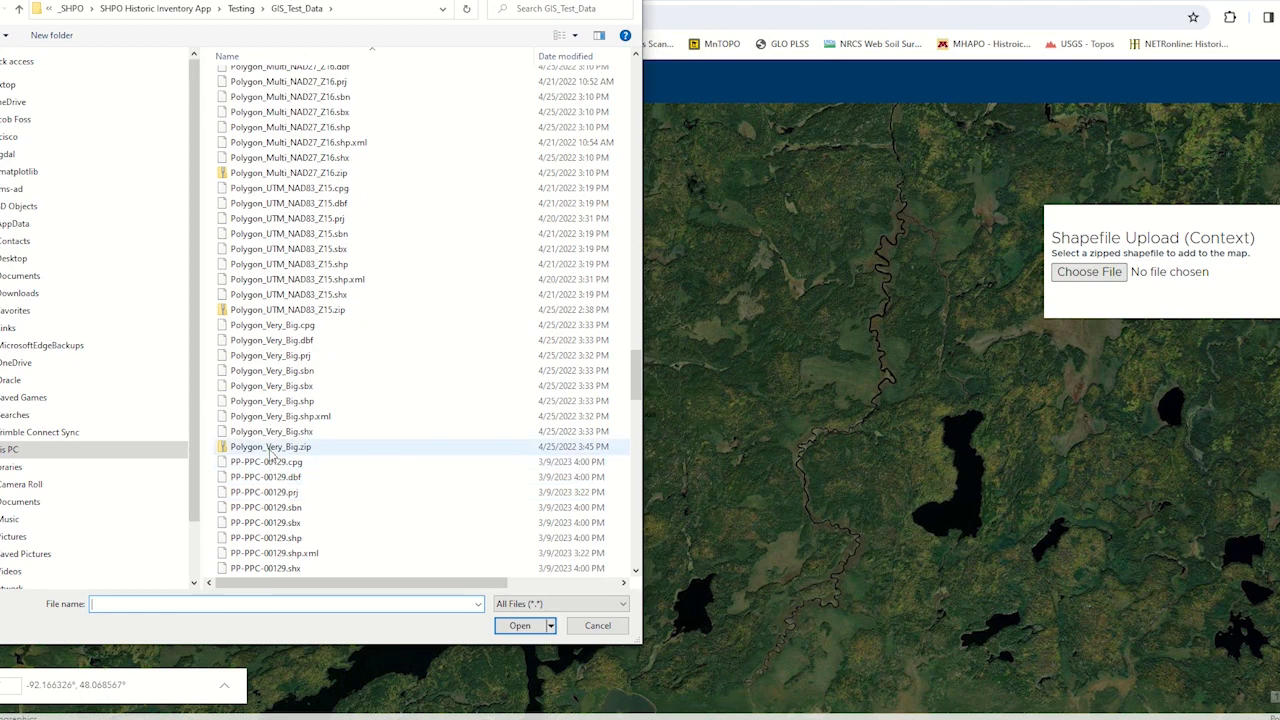
{"action": "left_click", "coordinate": [300, 310]}
{"action": "left_click", "coordinate": [517, 625]}
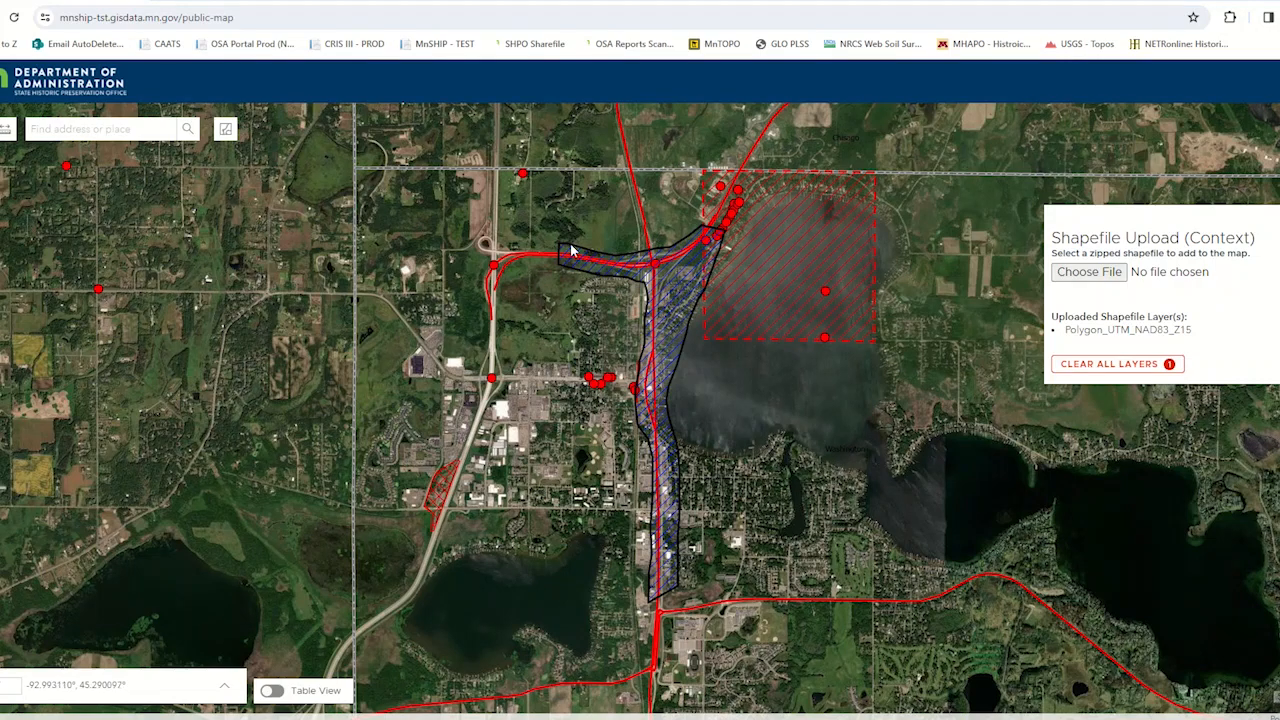
- Hide the MnSHIP Points, MnSHIP Lines, MnSHIP Polygons and Restricted layers on the map
{"action": "left_click", "coordinate": [1279, 130]}
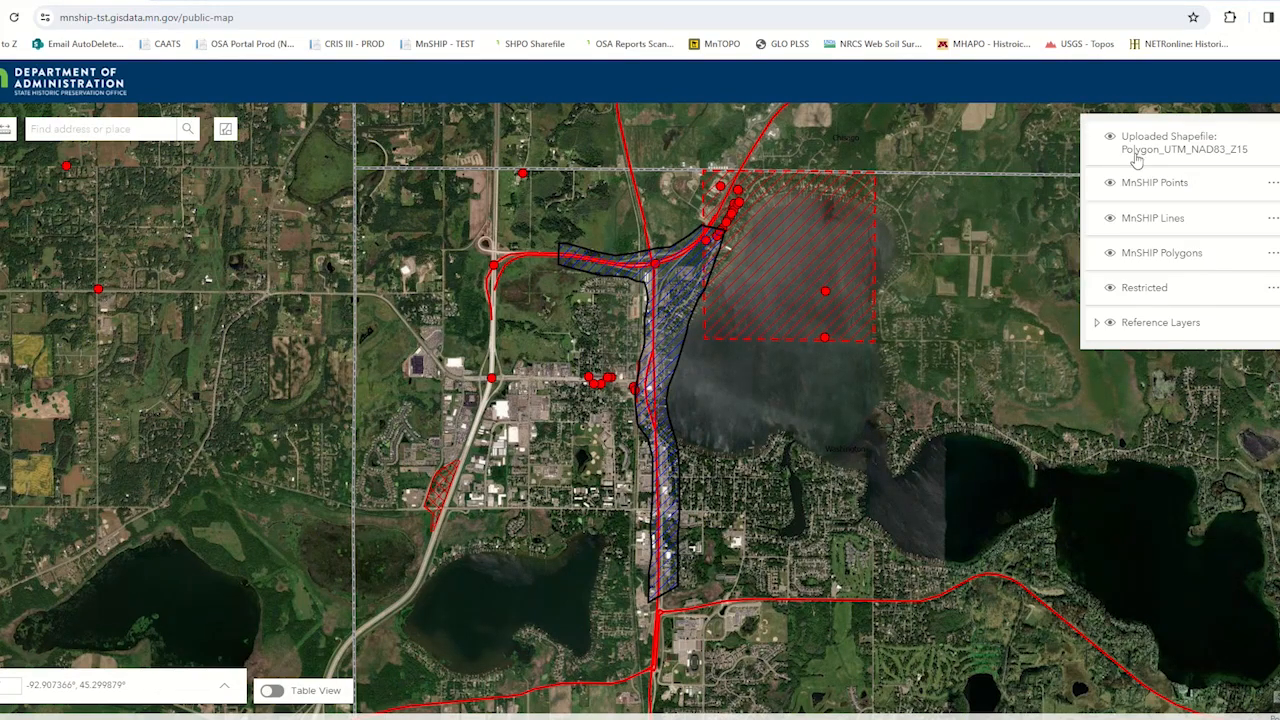
{"action": "left_click", "coordinate": [1112, 183]}
{"action": "left_click", "coordinate": [1109, 218]}
{"action": "left_click", "coordinate": [1109, 253]}
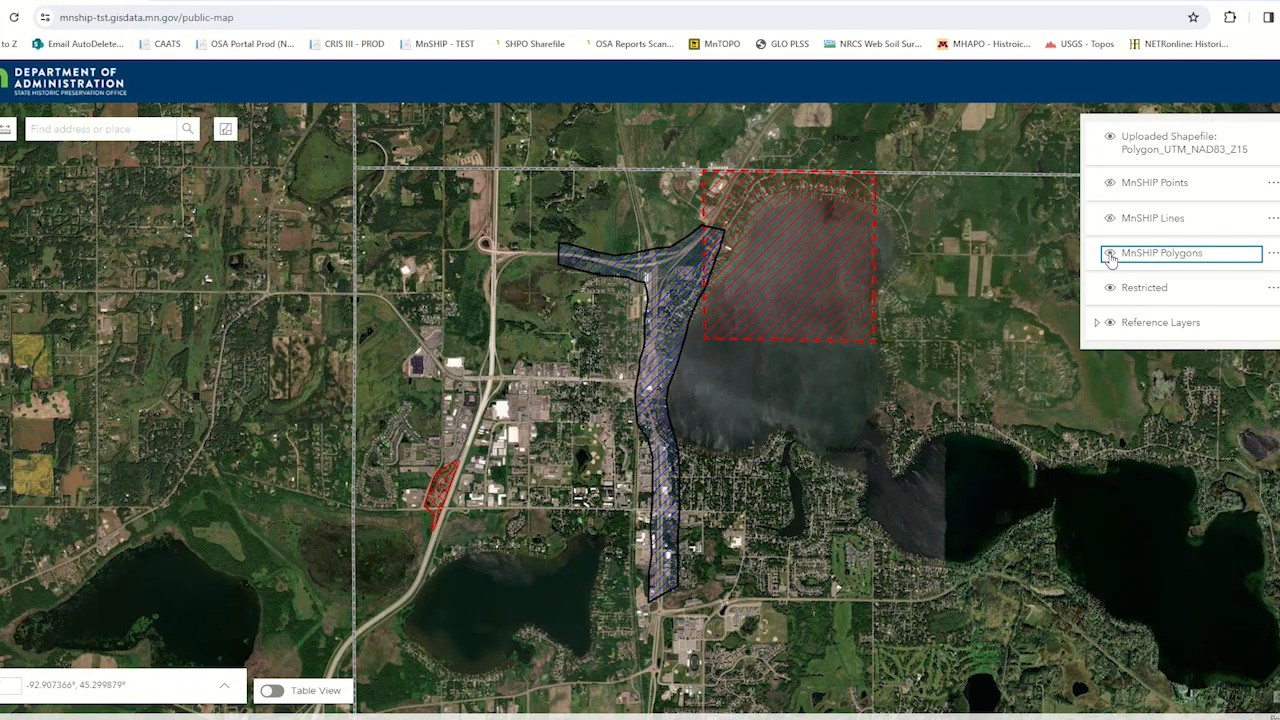
{"action": "left_click", "coordinate": [1109, 288]}
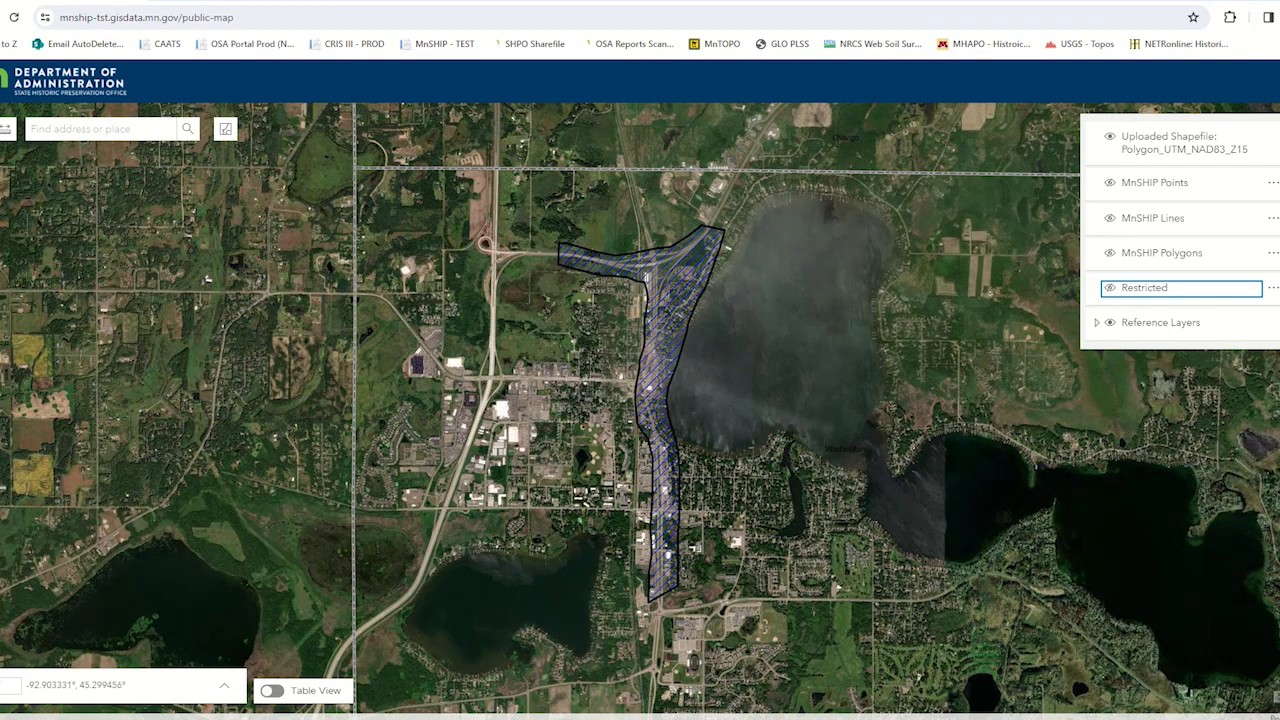
- Turn the uploaded Polygon_UTM_NAD83_Z15 layer off and back on, and close the layer list
{"action": "left_click", "coordinate": [1109, 139]}
{"action": "left_click", "coordinate": [1109, 139]}
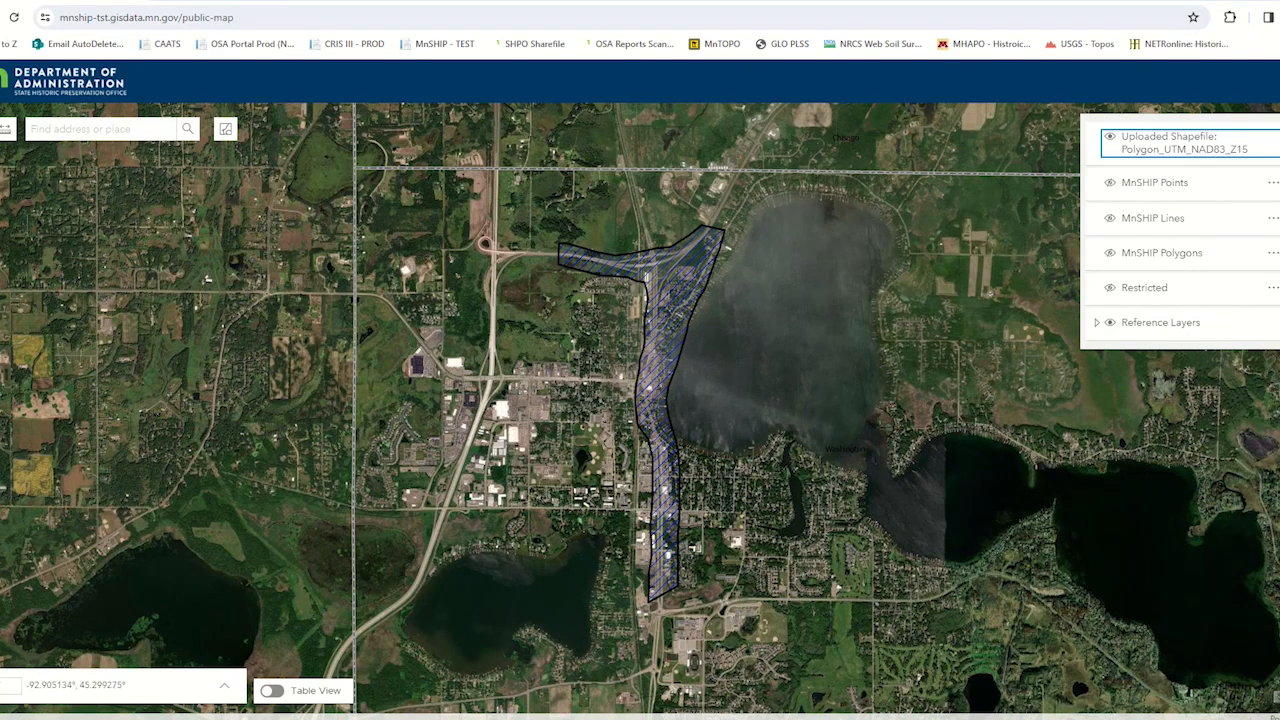
{"action": "left_click", "coordinate": [1279, 129]}
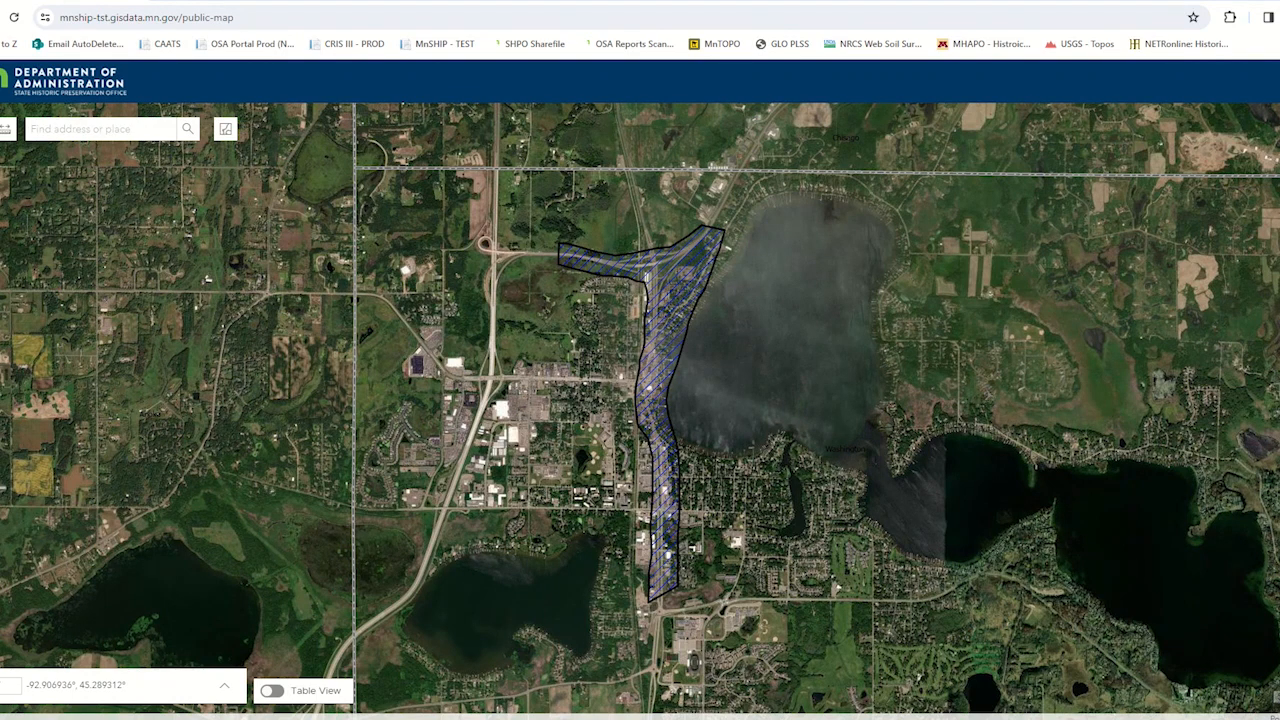
- Sketch a point and a five-vertex zigzag line over the built-up area west of the uploaded polygon
{"action": "left_click", "coordinate": [1279, 254]}
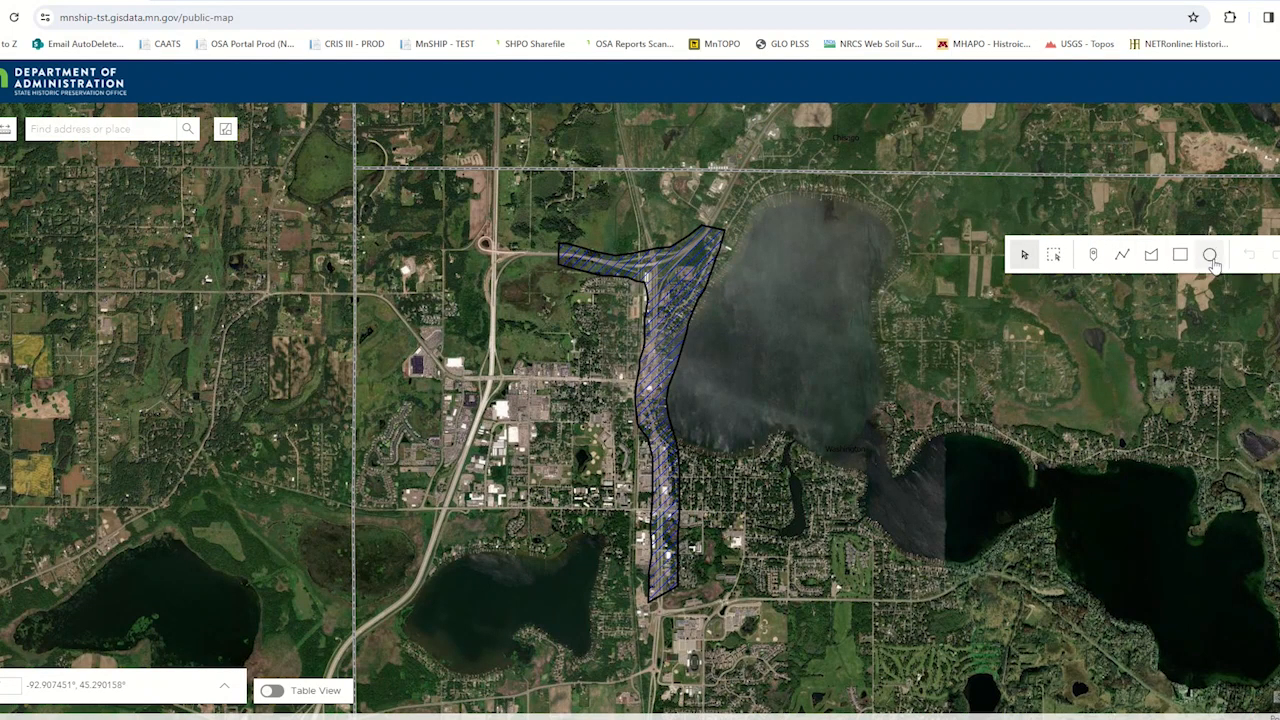
{"action": "left_click", "coordinate": [1093, 257]}
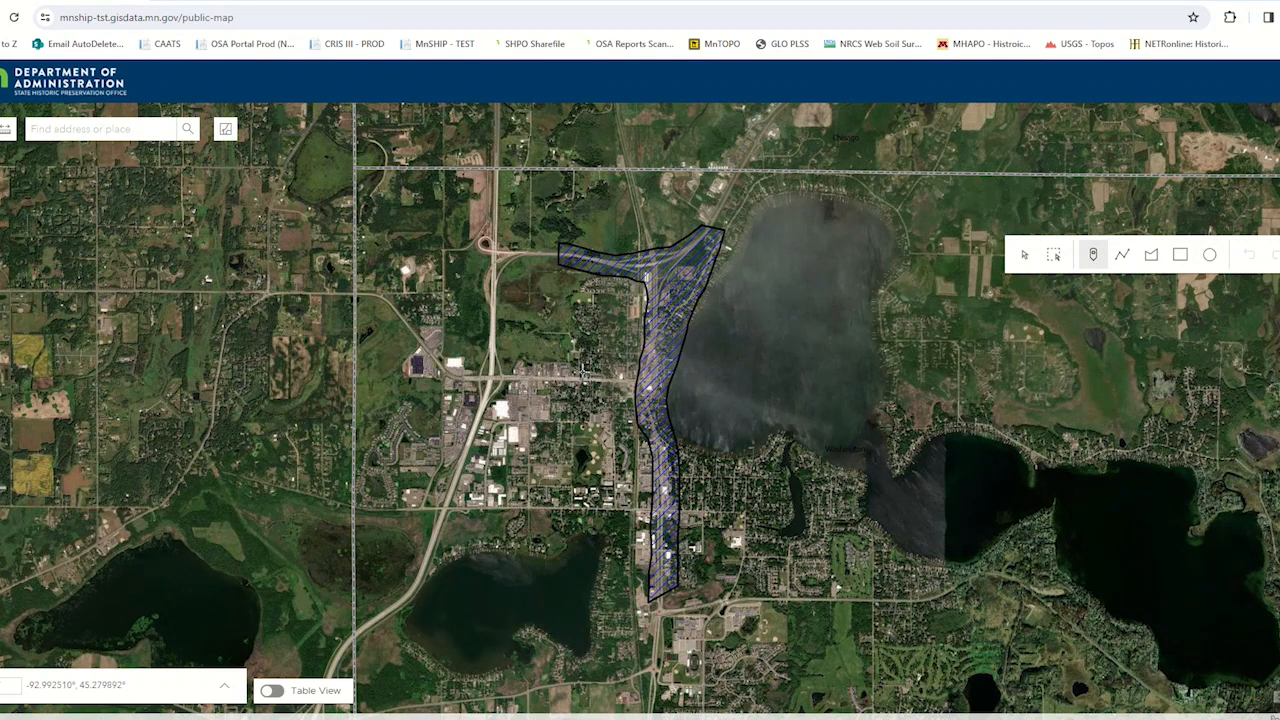
{"action": "left_click", "coordinate": [1122, 254]}
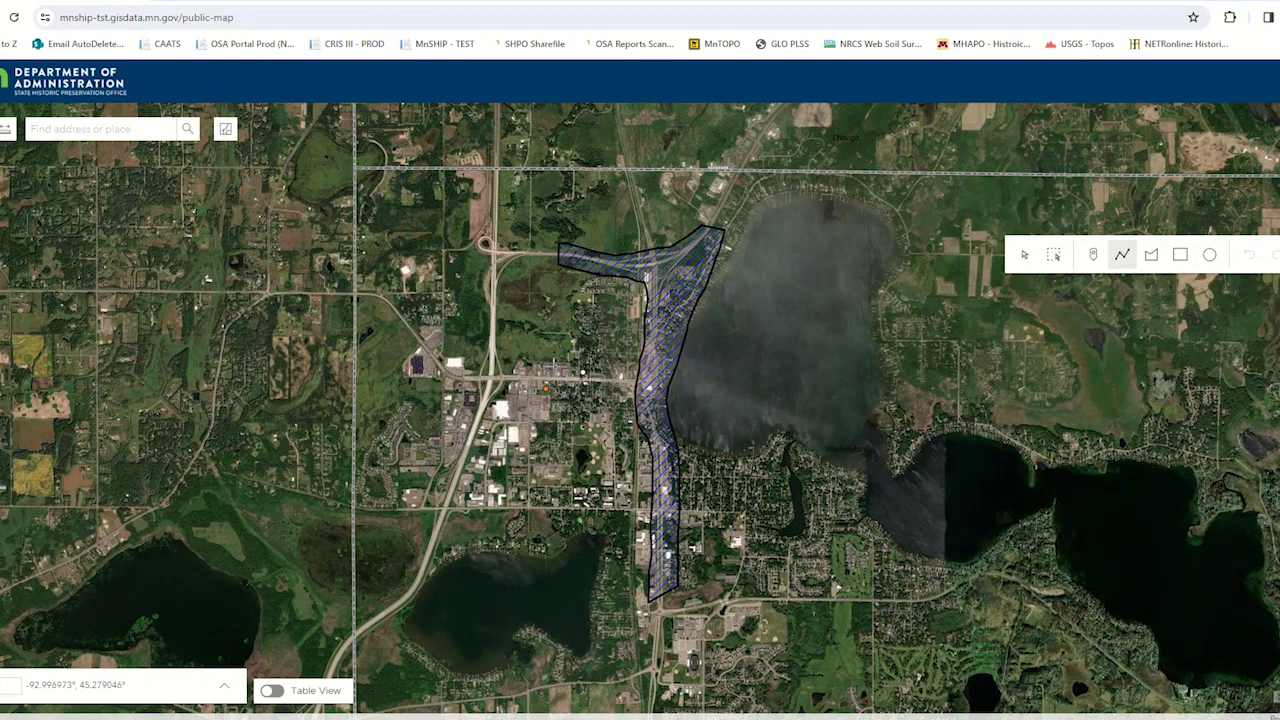
{"action": "left_click", "coordinate": [567, 352]}
{"action": "left_click", "coordinate": [527, 383]}
{"action": "left_click", "coordinate": [575, 398]}
{"action": "left_click", "coordinate": [530, 430]}
{"action": "double_click", "coordinate": [590, 455]}
- Sketch an irregular polygon across the highway west of the uploaded polygon, ending at the lake's north shore
{"action": "left_click", "coordinate": [1151, 254]}
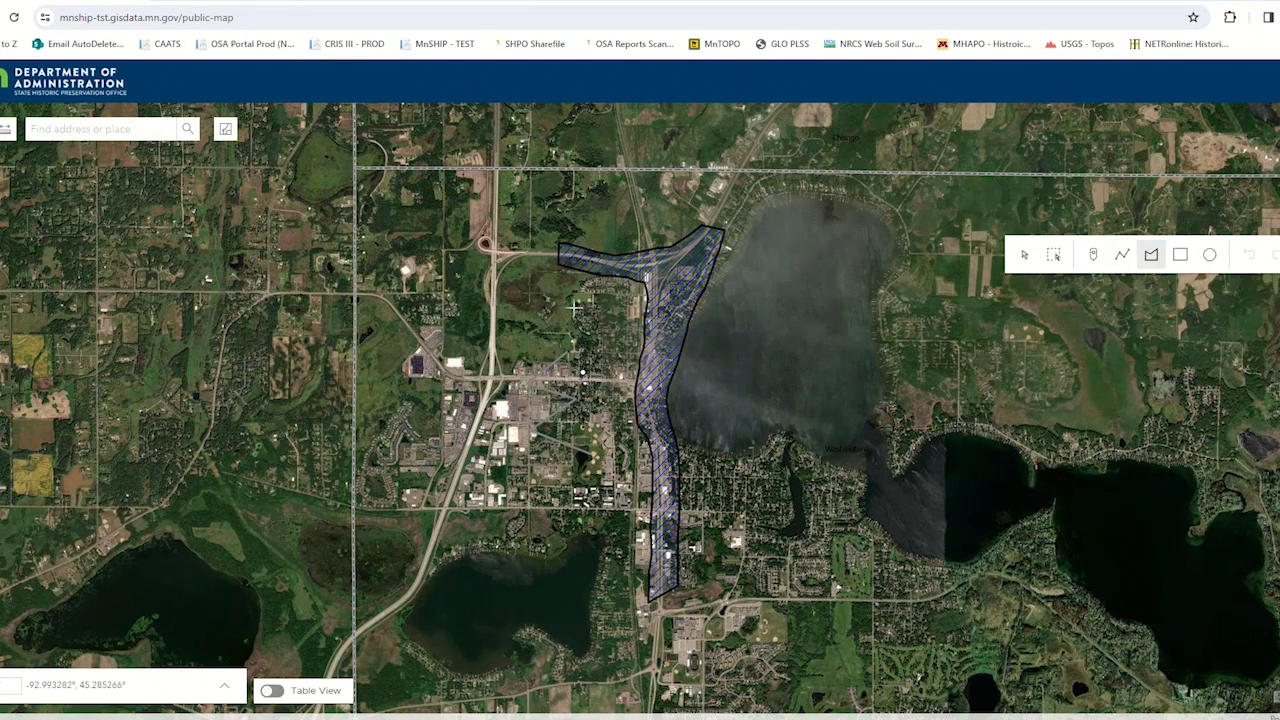
{"action": "left_click", "coordinate": [446, 368]}
{"action": "left_click", "coordinate": [425, 561]}
{"action": "left_click", "coordinate": [536, 564]}
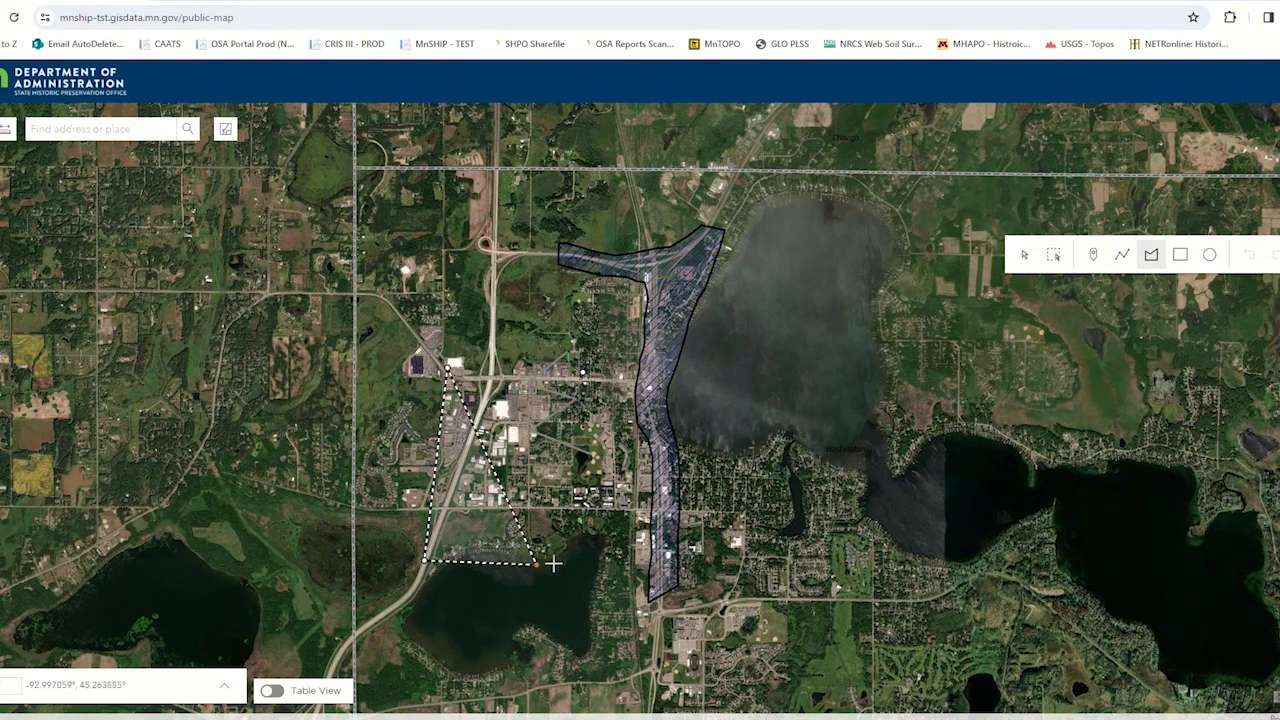
{"action": "left_click", "coordinate": [600, 562]}
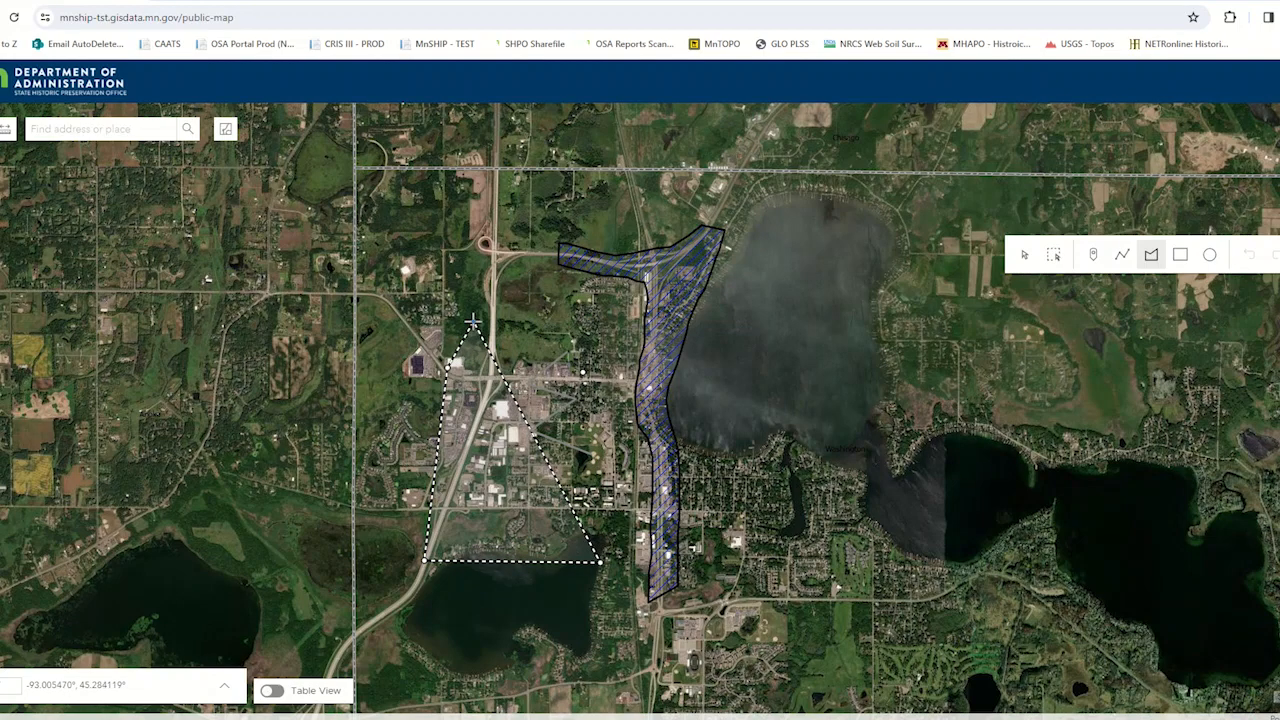
{"action": "double_click", "coordinate": [388, 241]}
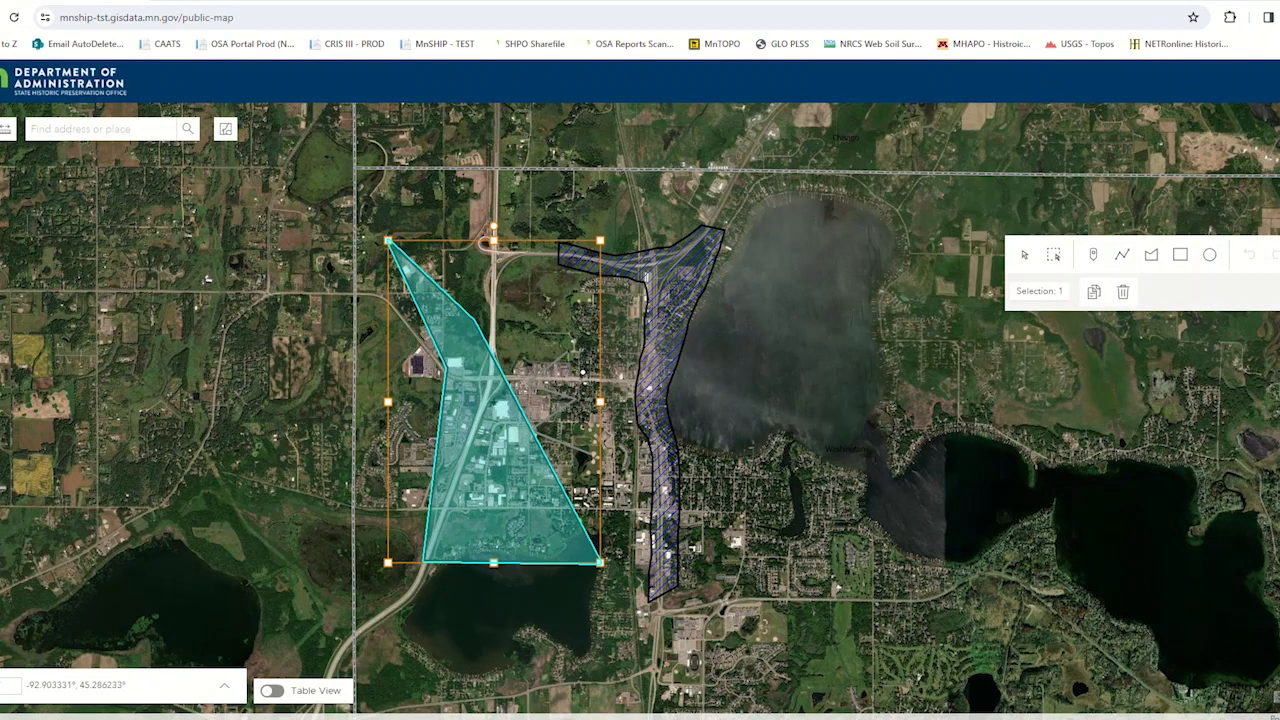
- Delete the sketched point and the zigzag line from the map
{"action": "left_click", "coordinate": [1024, 258]}
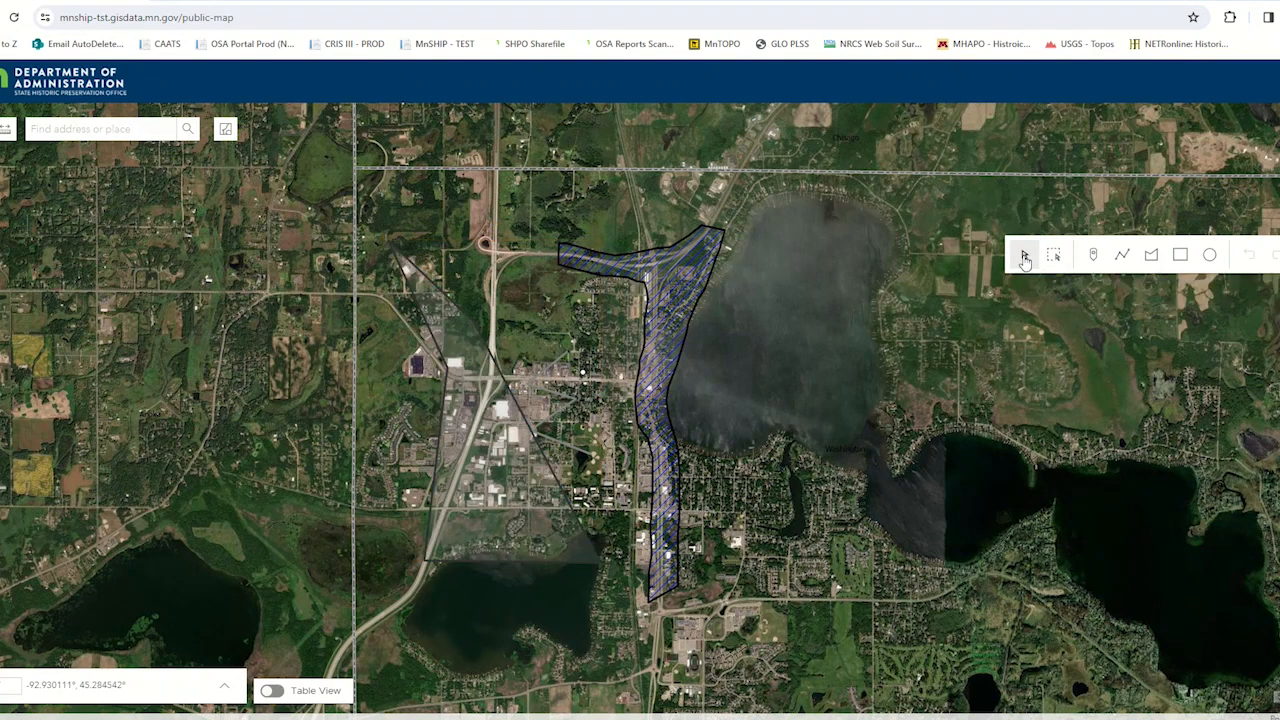
{"action": "left_click", "coordinate": [584, 375]}
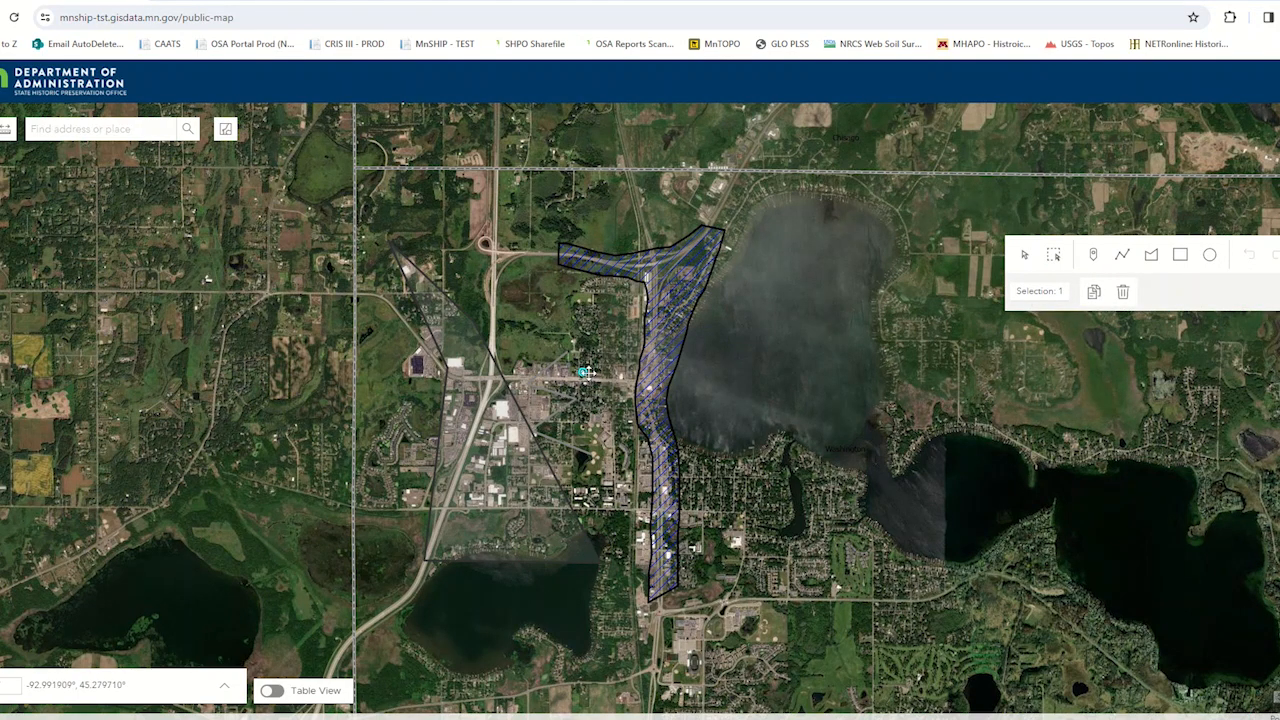
{"action": "left_click", "coordinate": [1123, 293]}
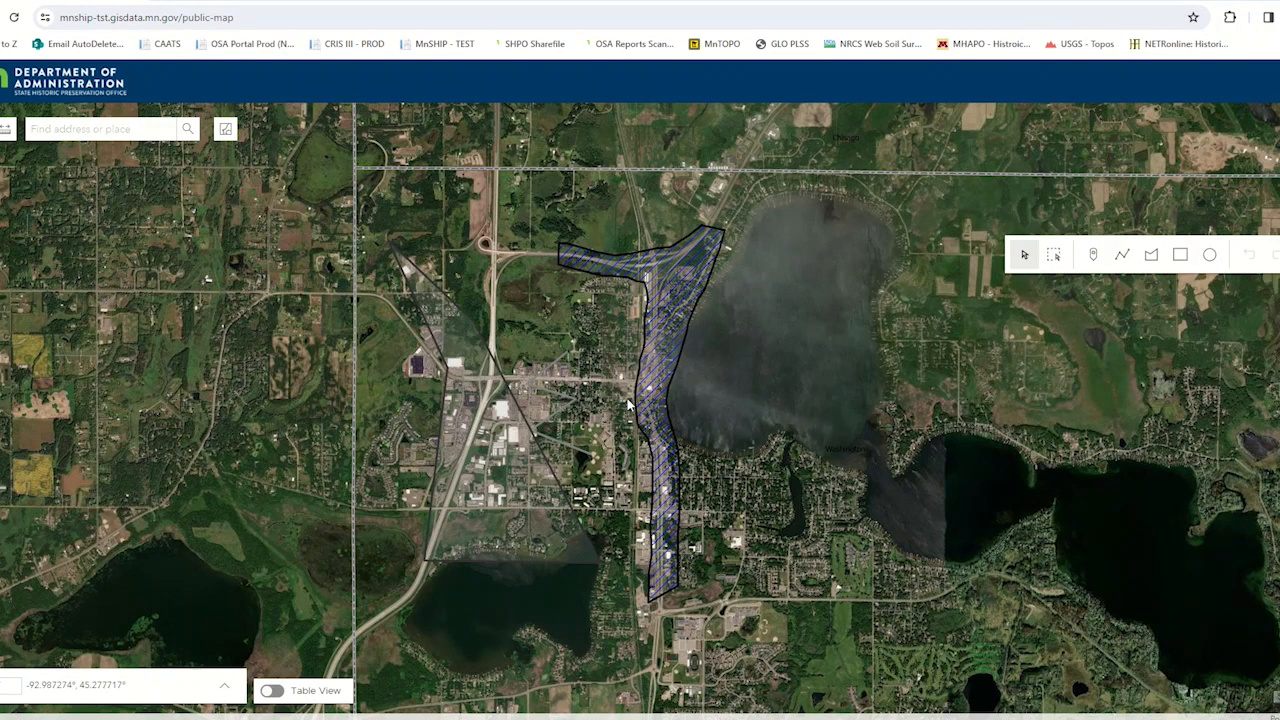
{"action": "left_click", "coordinate": [564, 408]}
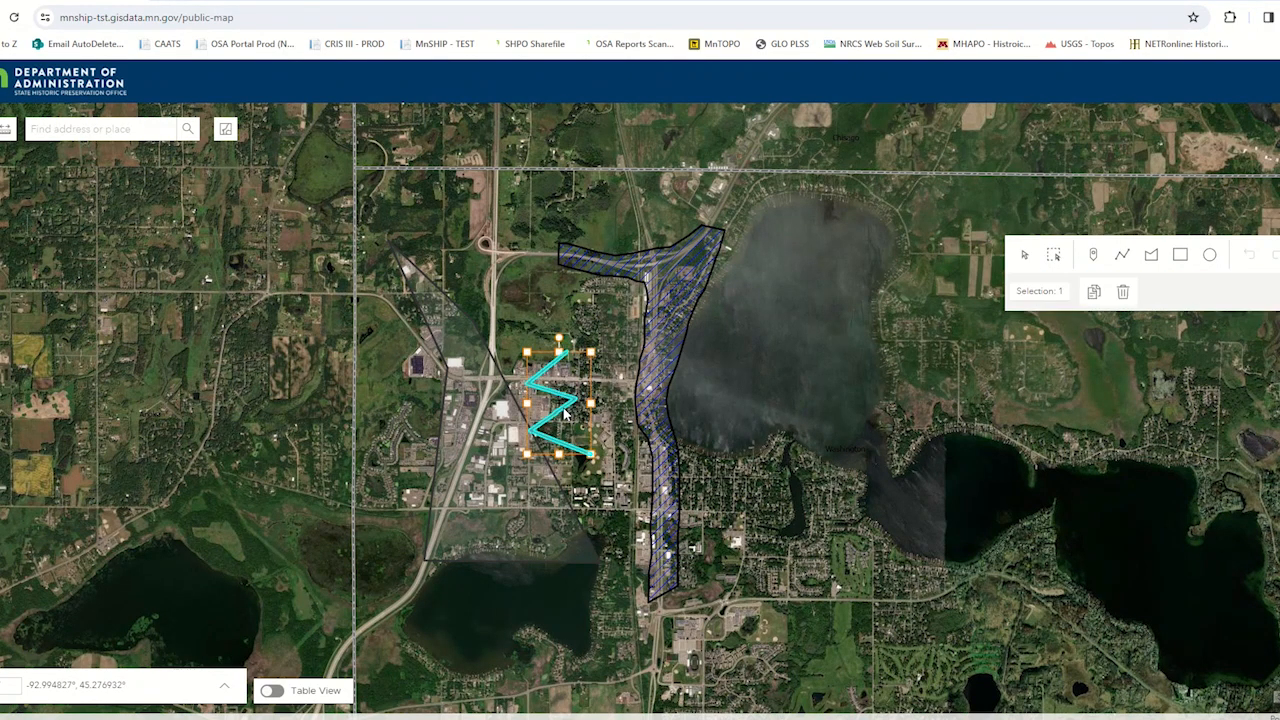
{"action": "left_click", "coordinate": [1126, 293]}
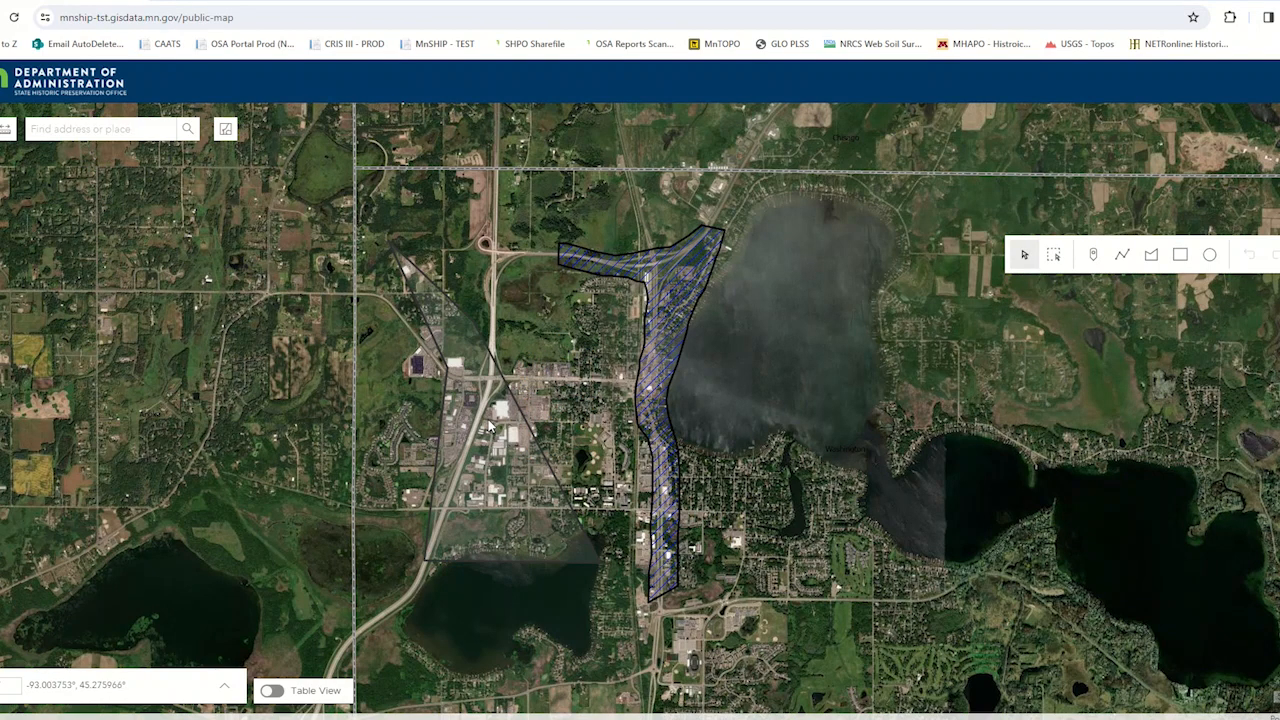
- Rotate the sketched polygon slightly clockwise and enlarge it toward the northeast so it overlaps the uploaded polygon
{"action": "left_click", "coordinate": [551, 524]}
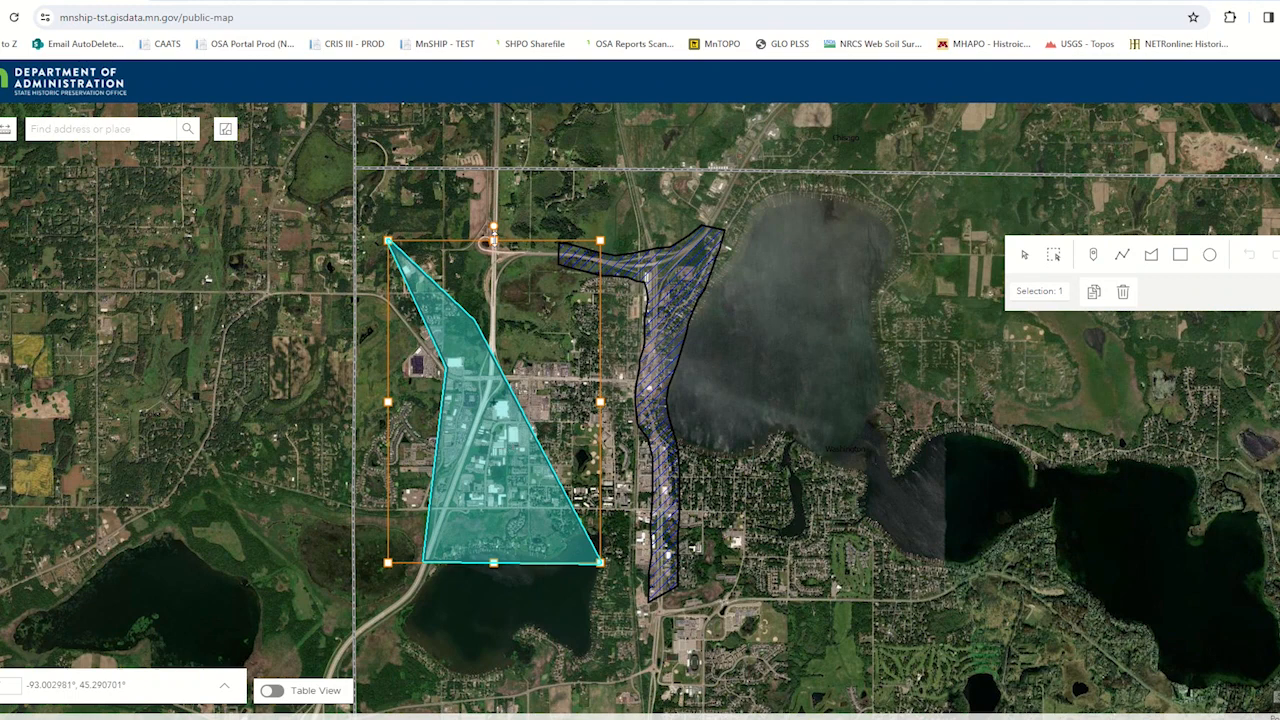
{"action": "left_click_drag", "start_coordinate": [493, 232], "coordinate": [524, 229]}
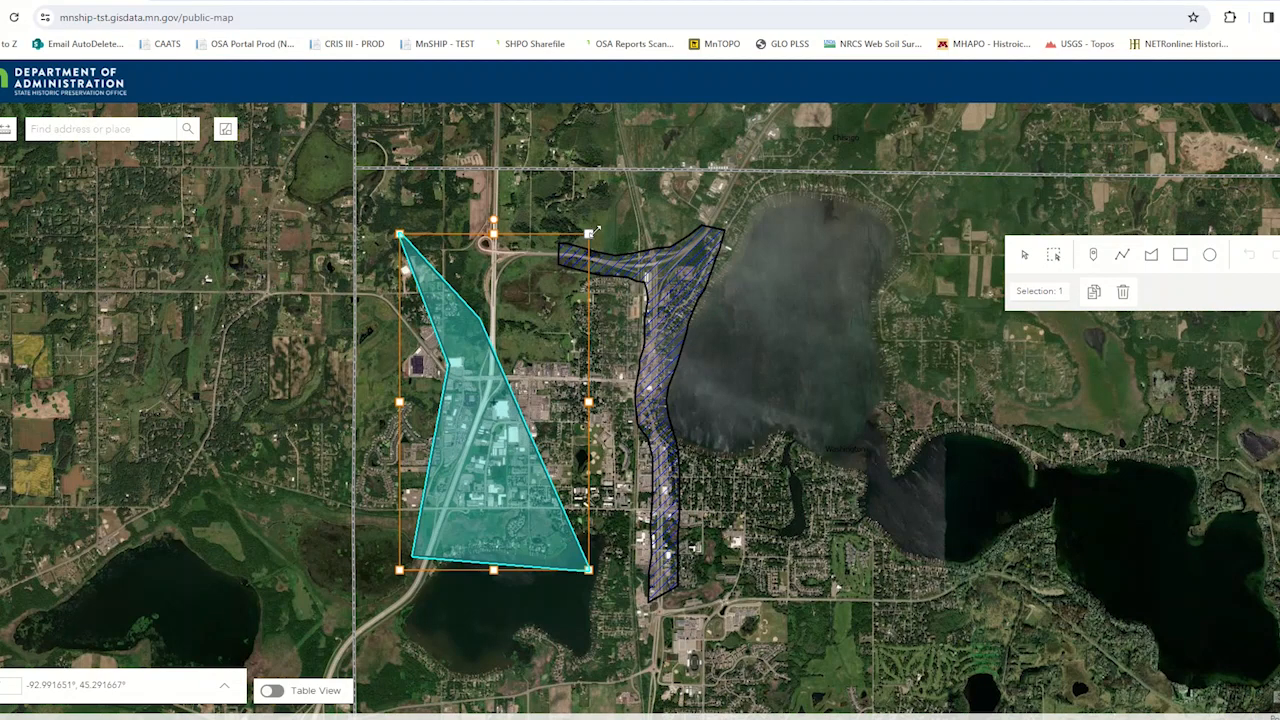
{"action": "left_click_drag", "start_coordinate": [592, 232], "coordinate": [826, 127]}
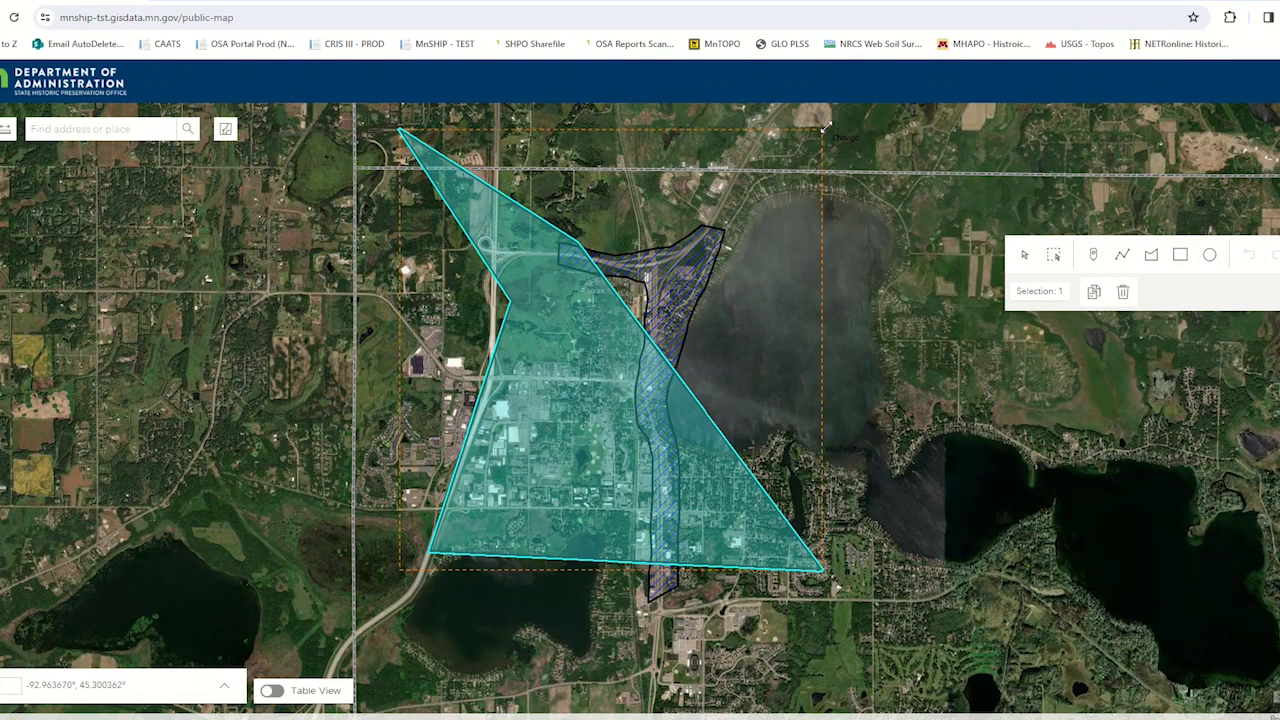
{"action": "left_click_drag", "start_coordinate": [826, 126], "coordinate": [720, 200]}
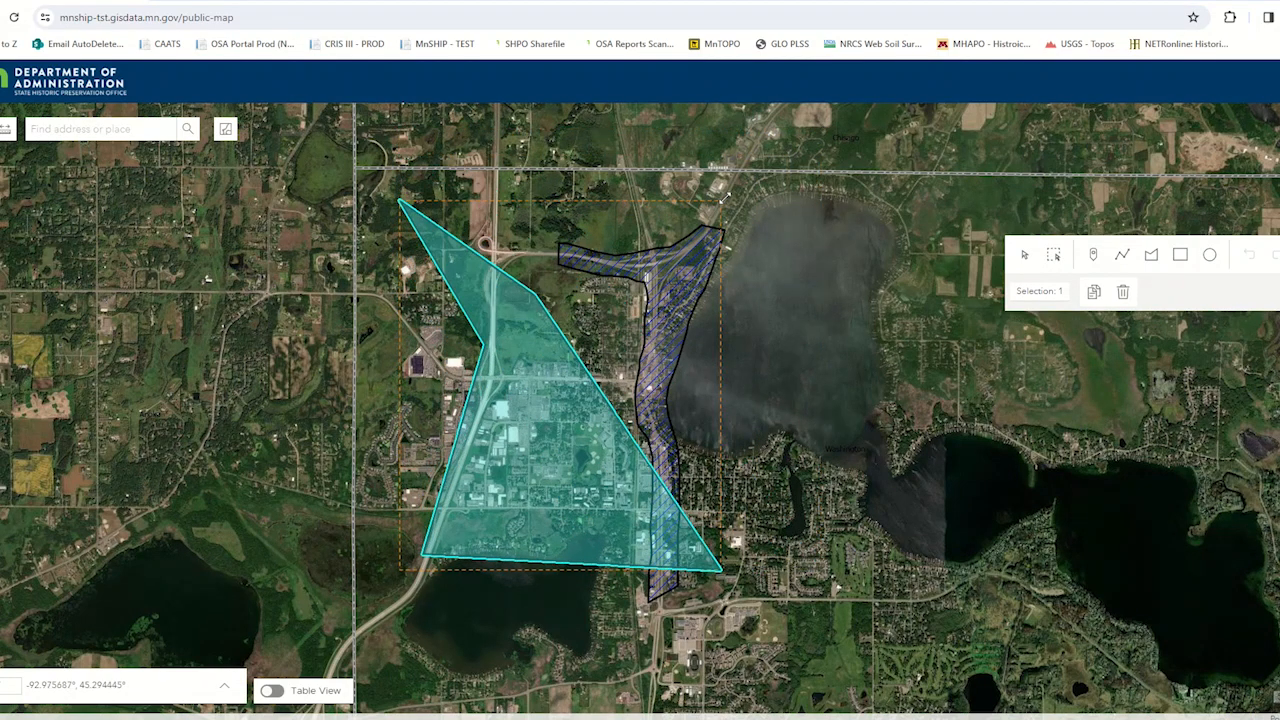
- Reshape the sketched polygon by moving its upper east vertex outward and bending the east edge into an inward notch, then deselect it
{"action": "left_click", "coordinate": [595, 365]}
{"action": "left_click_drag", "start_coordinate": [537, 296], "coordinate": [614, 227]}
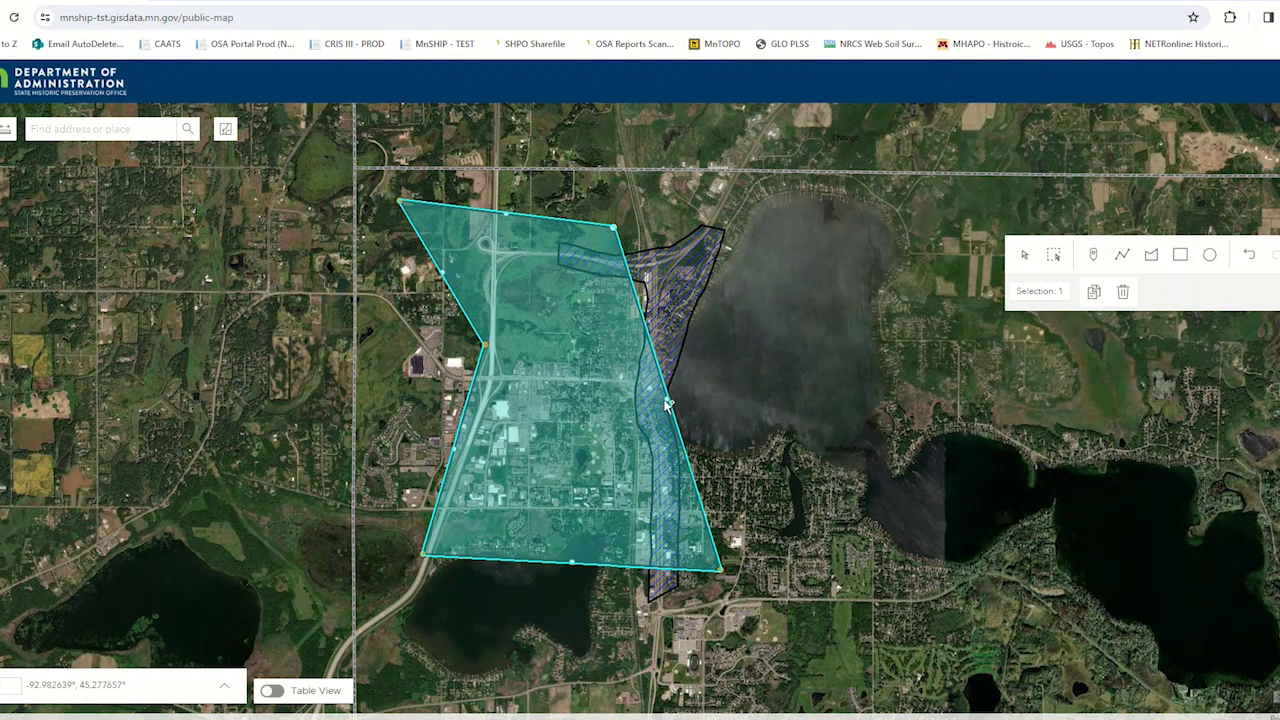
{"action": "left_click_drag", "start_coordinate": [667, 403], "coordinate": [537, 411]}
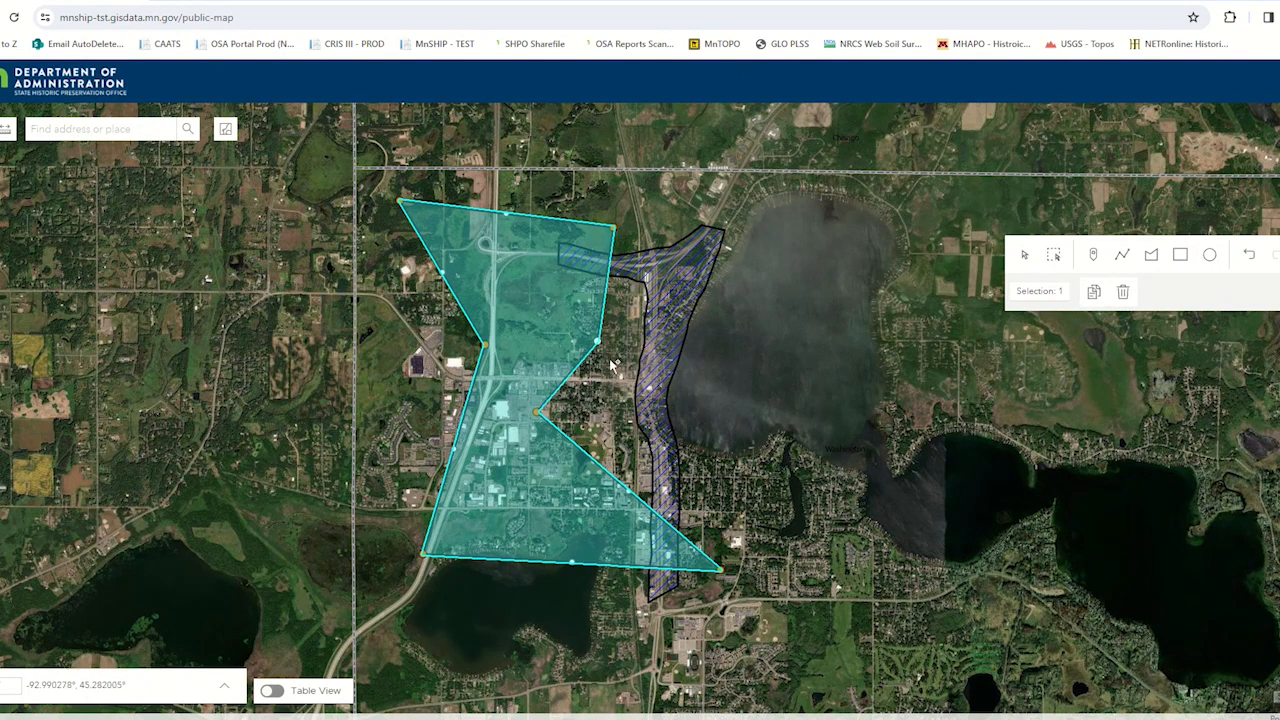
{"action": "left_click_drag", "start_coordinate": [612, 365], "coordinate": [614, 374]}
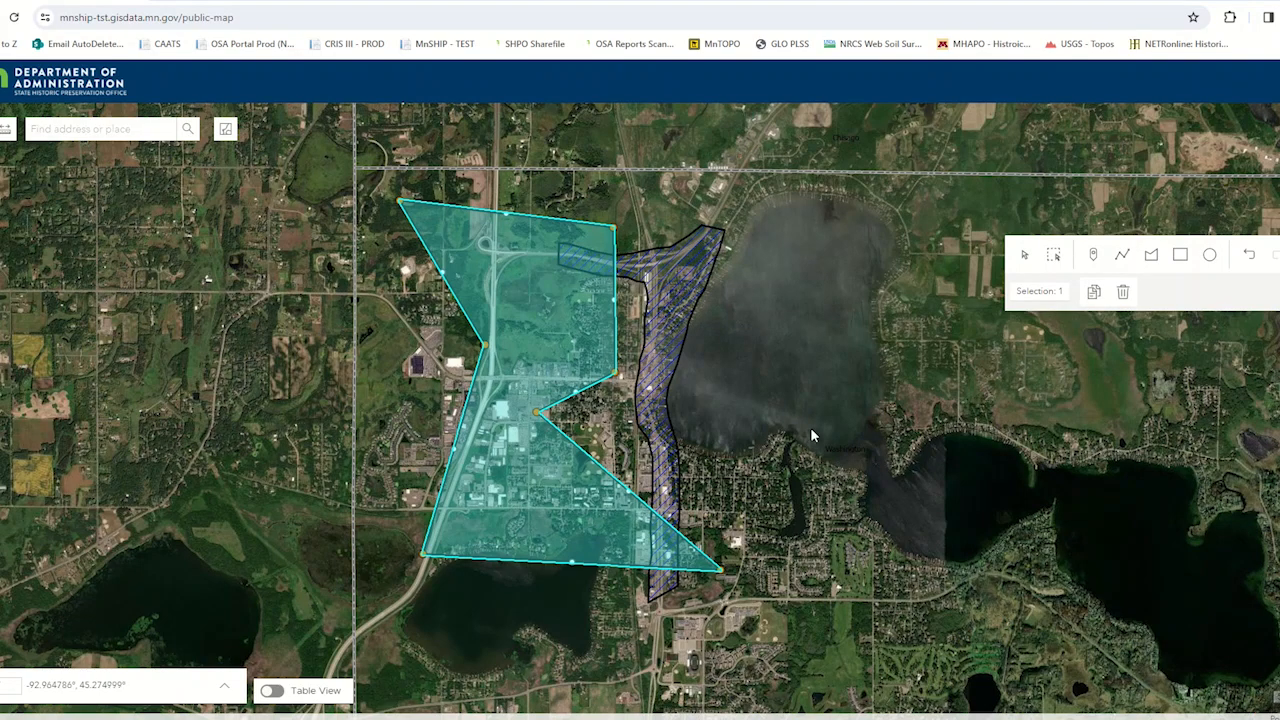
{"action": "left_click", "coordinate": [785, 366]}
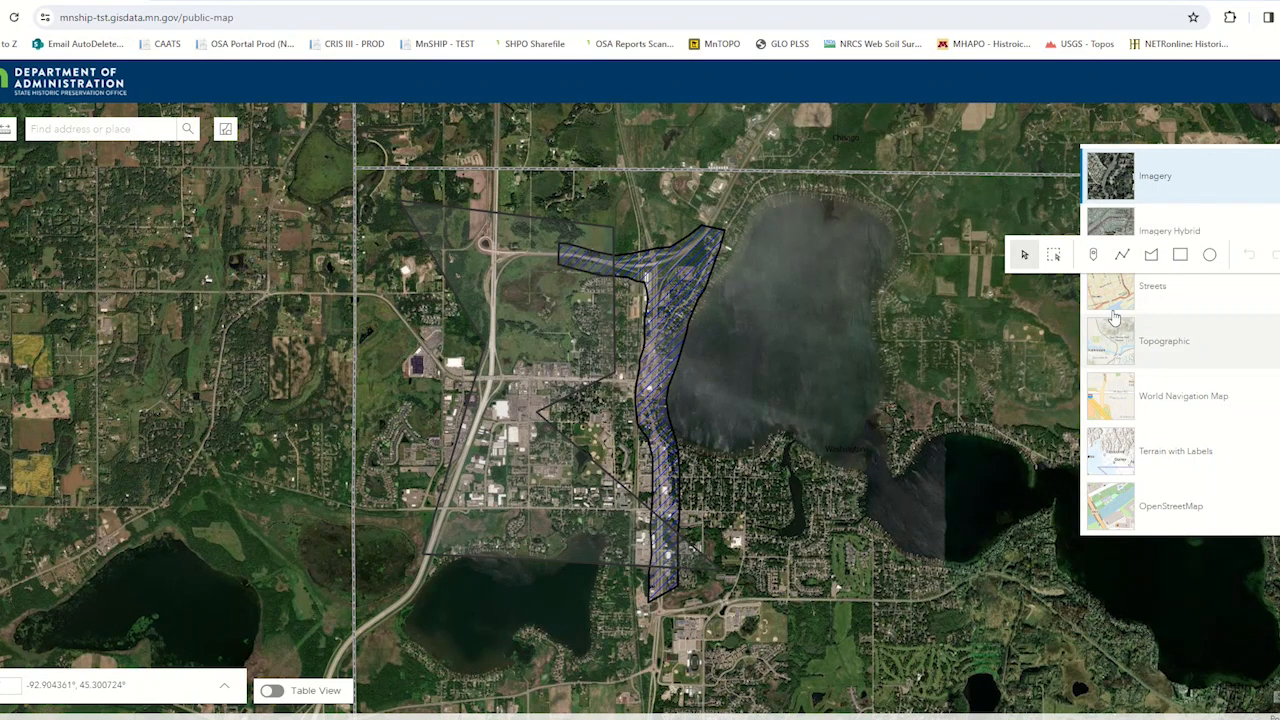
- Switch the basemap to Streets and close the sketch tools and the basemap gallery
{"action": "left_click", "coordinate": [1110, 295]}
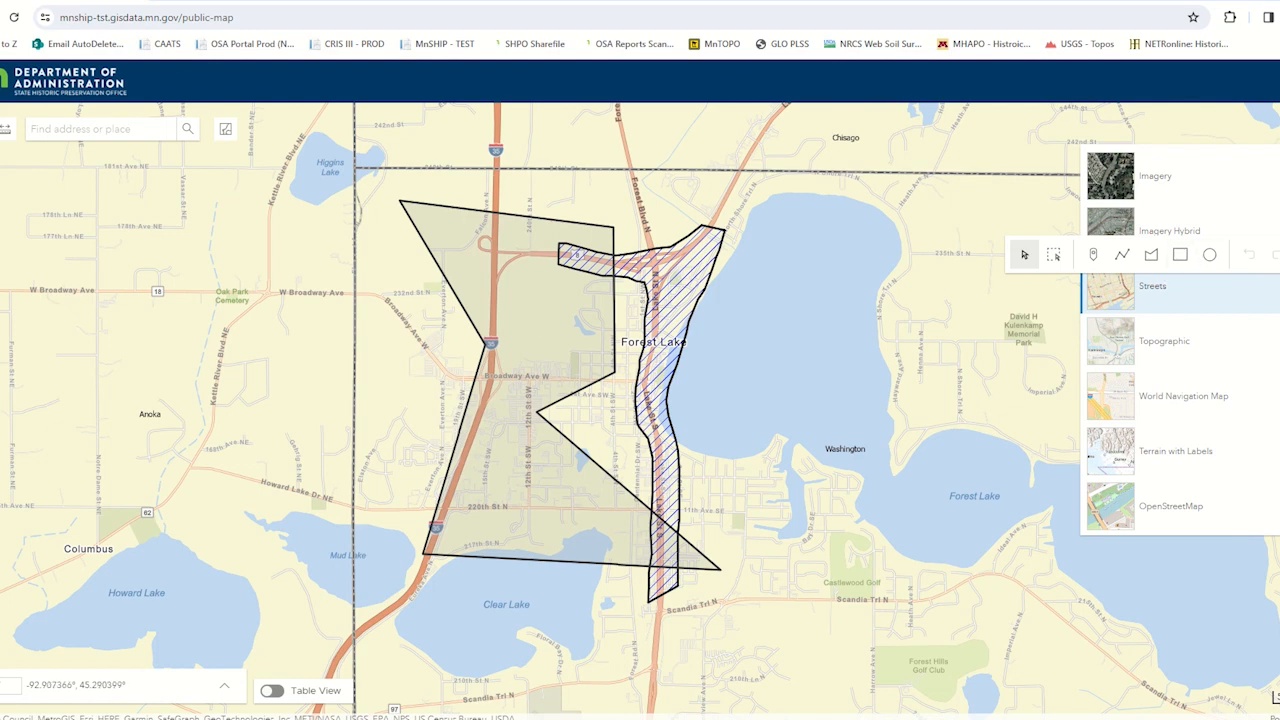
{"action": "left_click", "coordinate": [1279, 250]}
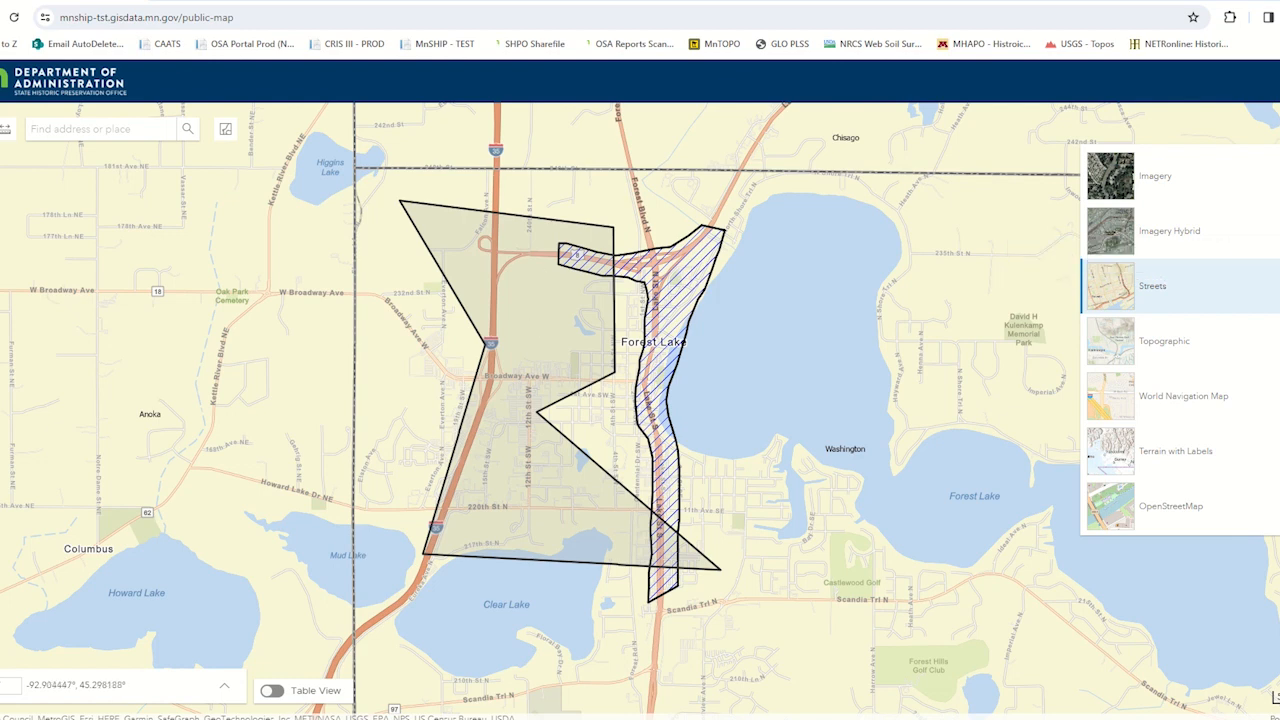
{"action": "left_click", "coordinate": [1279, 160]}
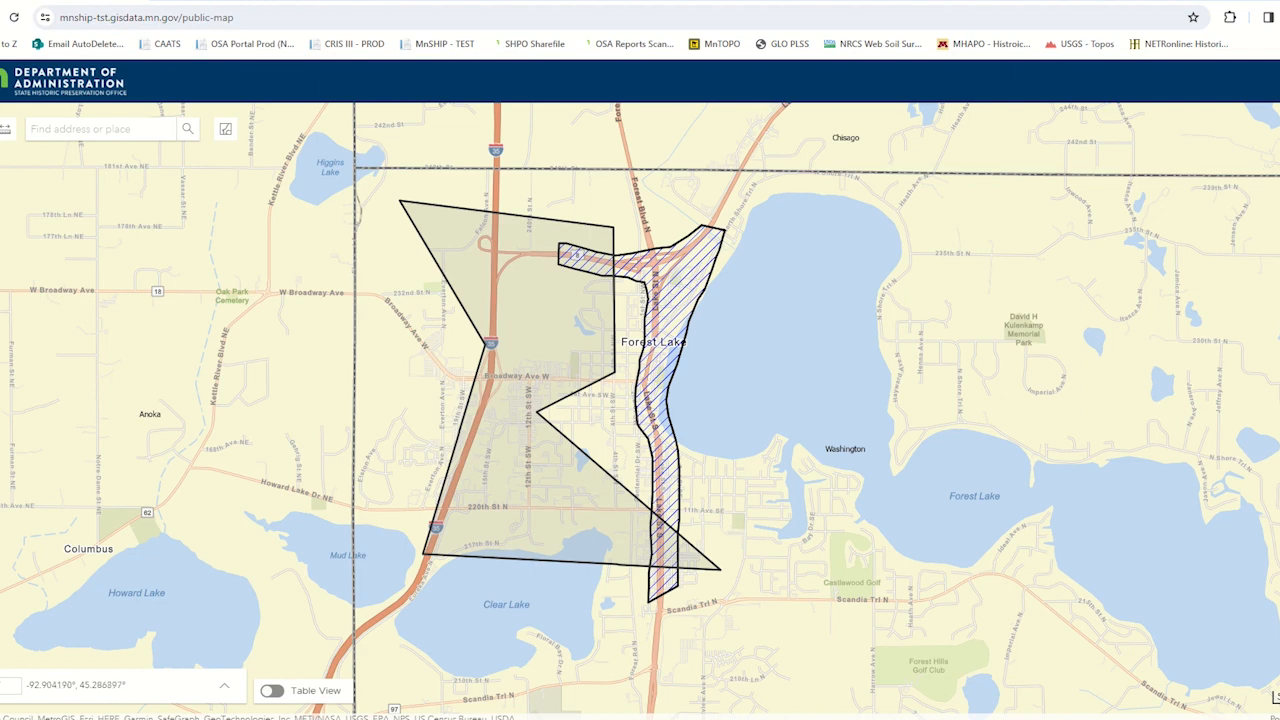
- Turn the MnSHIP Points layer back on and close the layer list
{"action": "left_click", "coordinate": [1278, 128]}
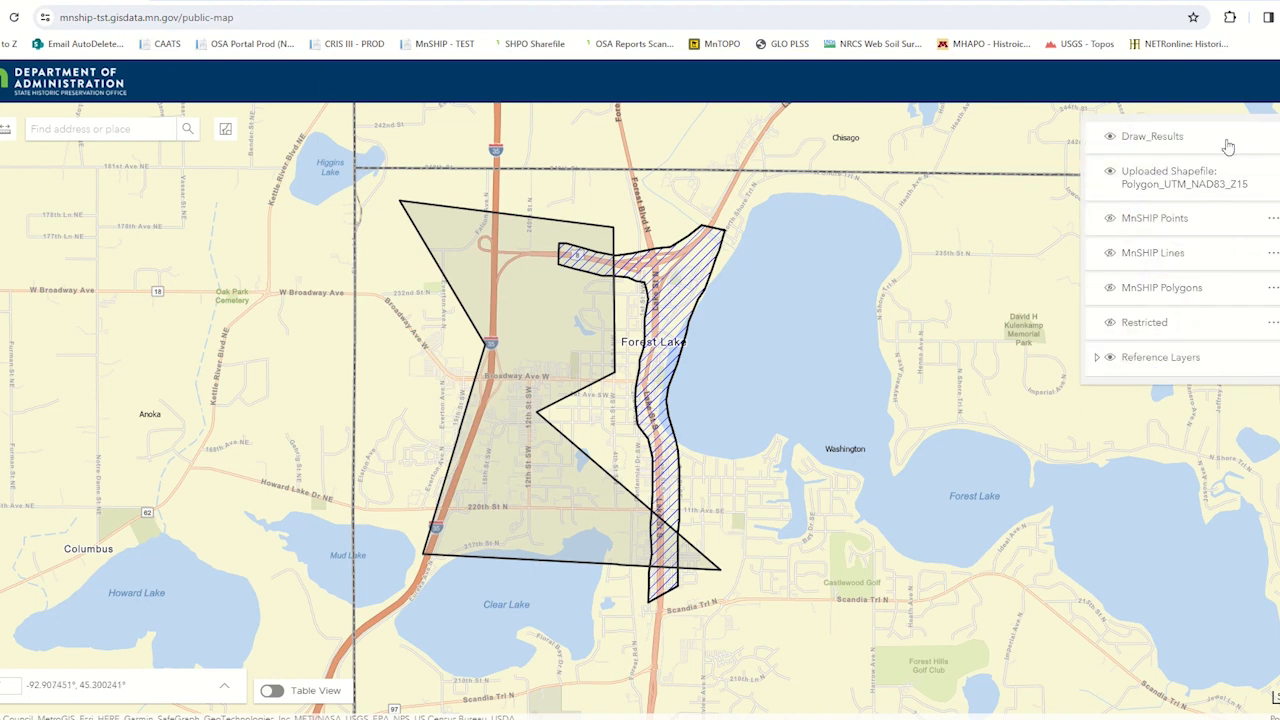
{"action": "left_click", "coordinate": [1109, 219]}
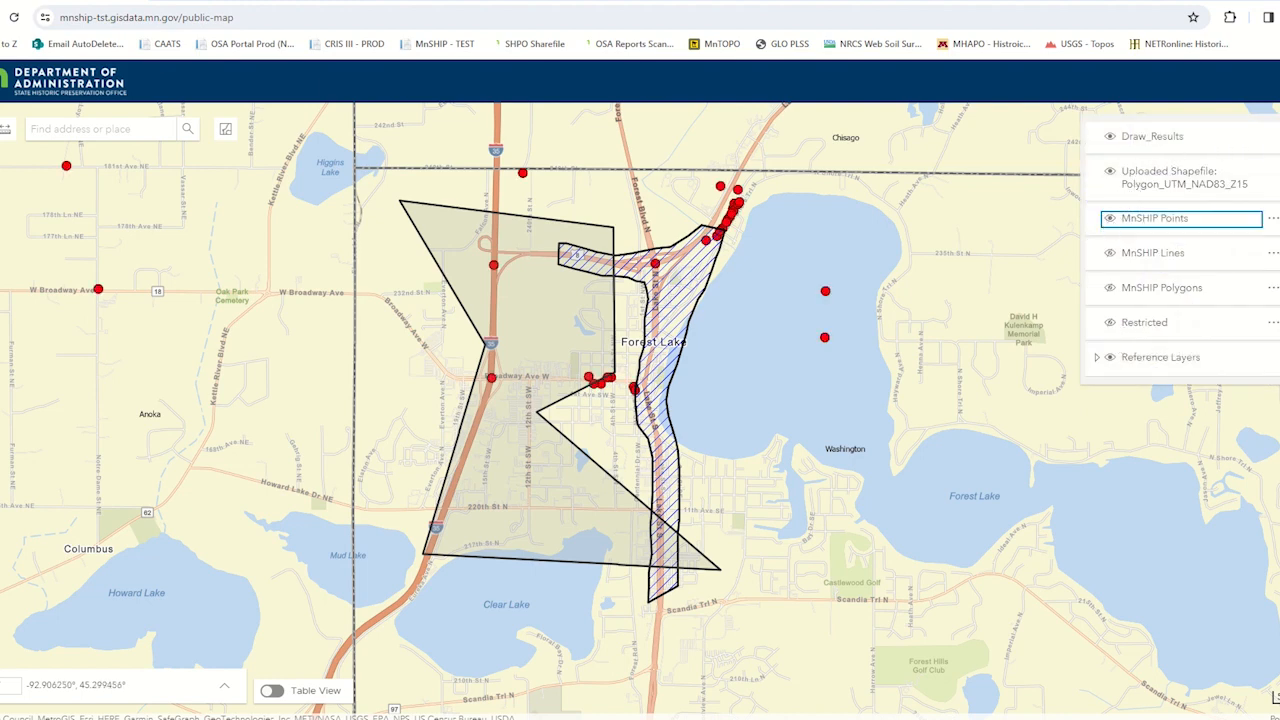
{"action": "left_click", "coordinate": [1278, 128]}
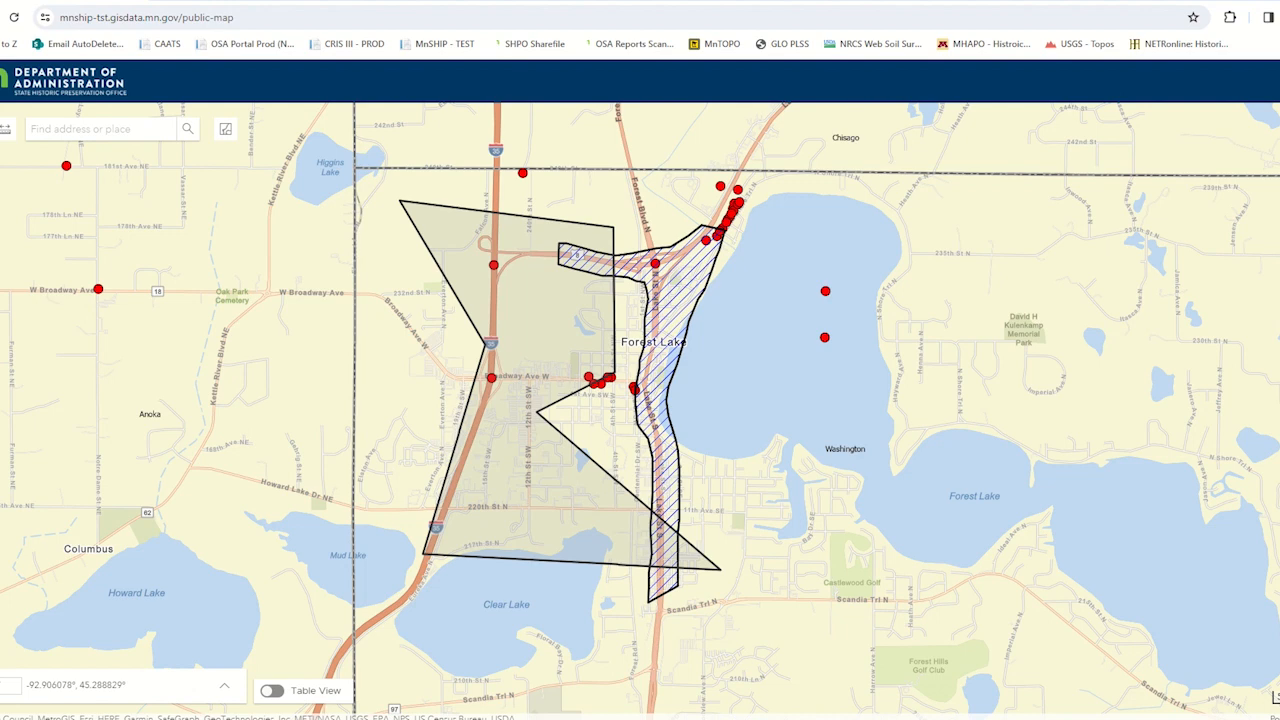
- Start a map layout export and set its title to Example
{"action": "left_click", "coordinate": [1278, 280]}
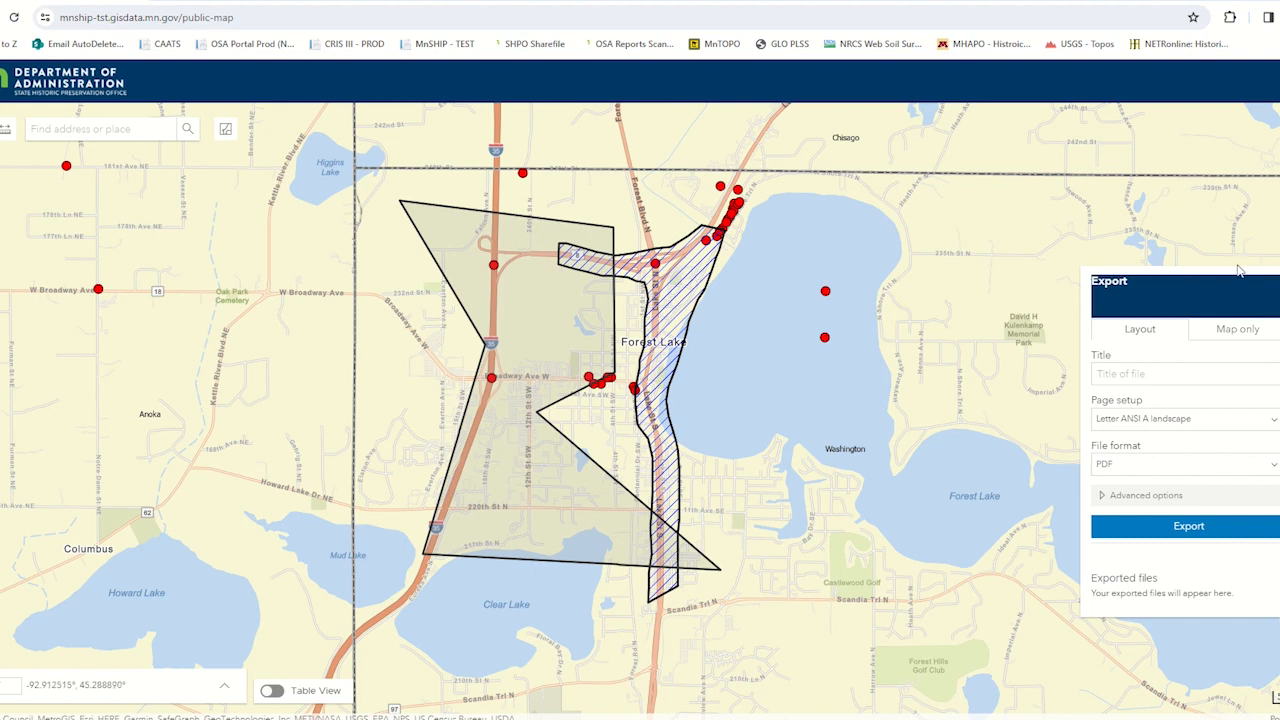
{"action": "left_click", "coordinate": [1166, 372]}
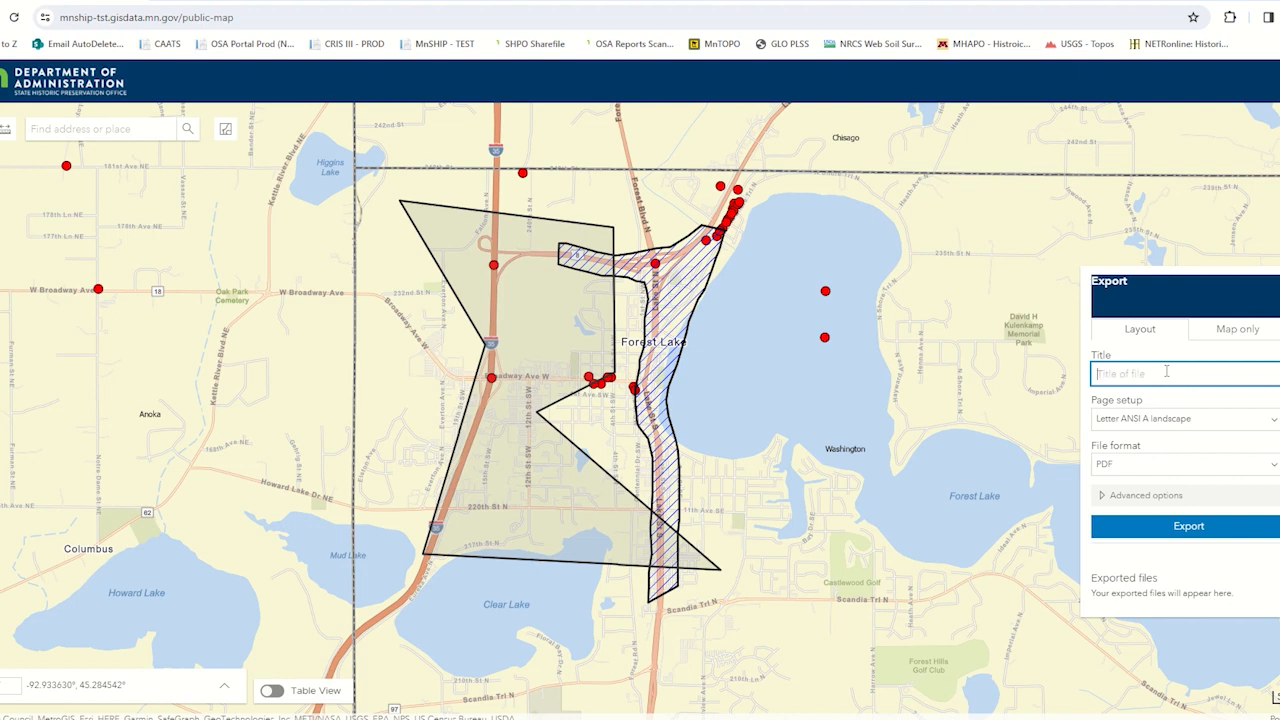
{"action": "type", "text": "Example"}
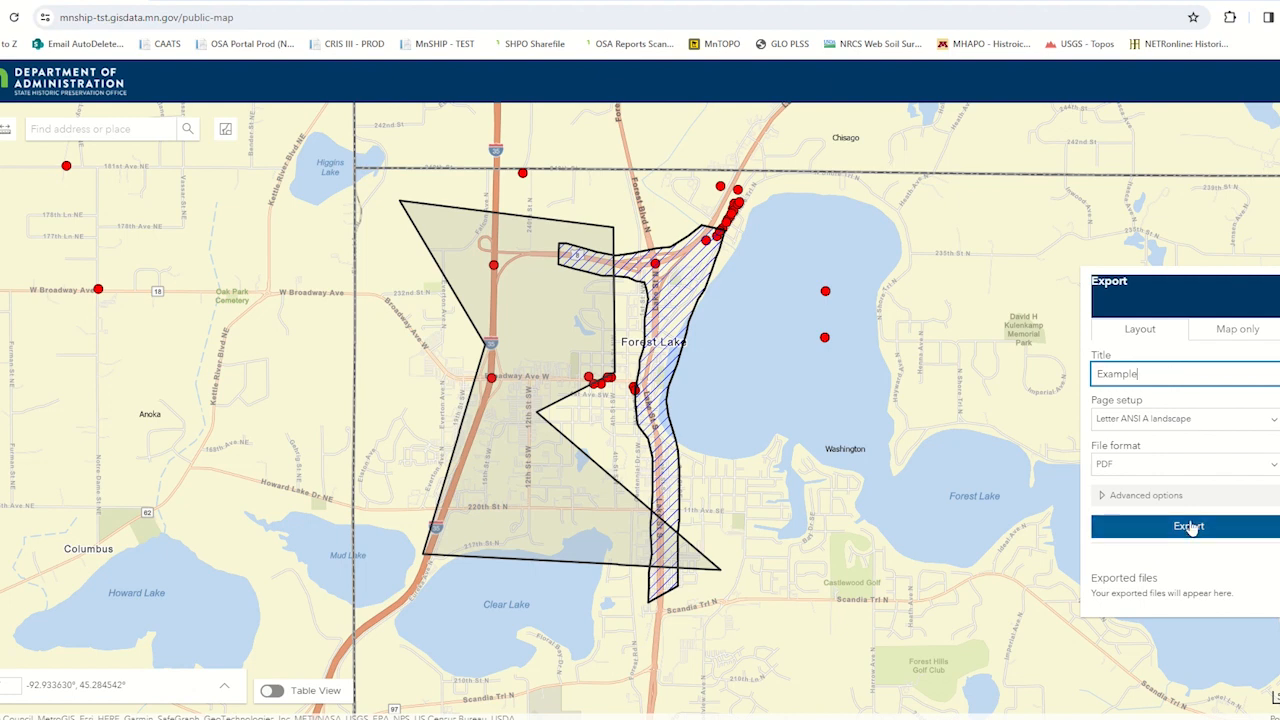
- Set the export's author to Presenter and copyright to 2023, and export the layout as a PDF with the legend included
{"action": "left_click", "coordinate": [1112, 495]}
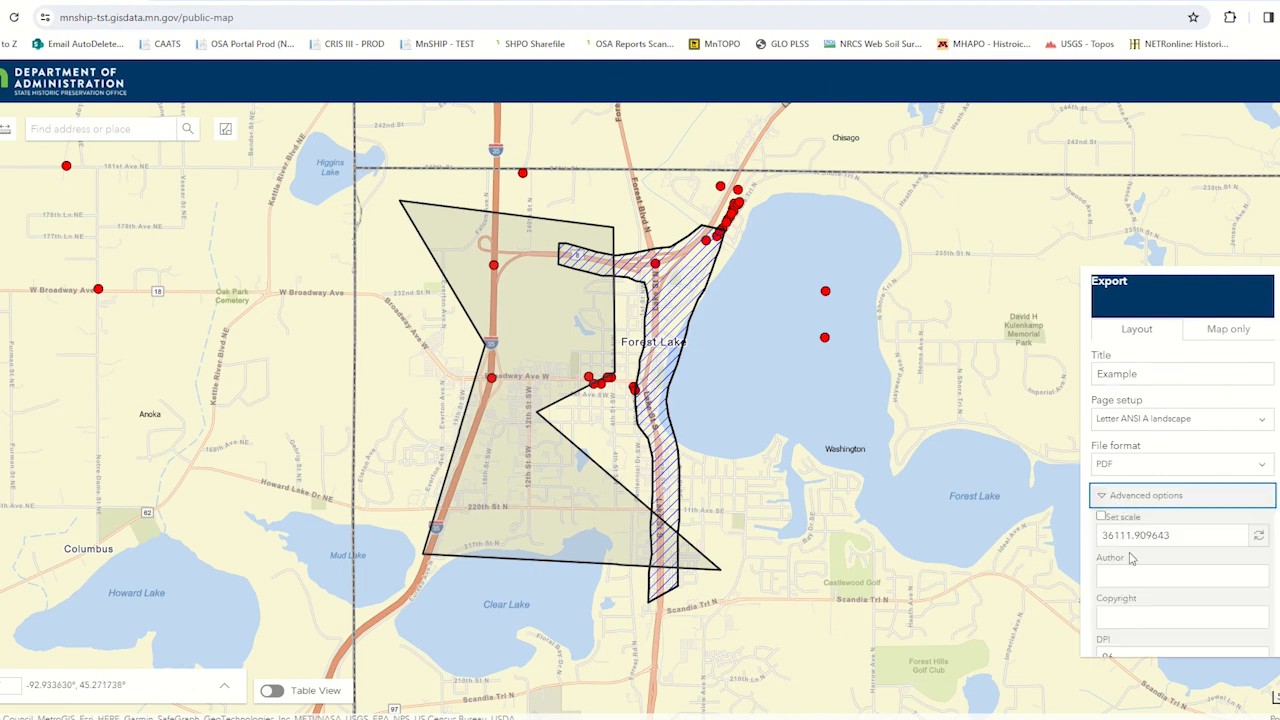
{"action": "scroll", "coordinate": [1133, 545], "scroll_direction": "down", "scroll_amount": 1}
{"action": "left_click", "coordinate": [1137, 502]}
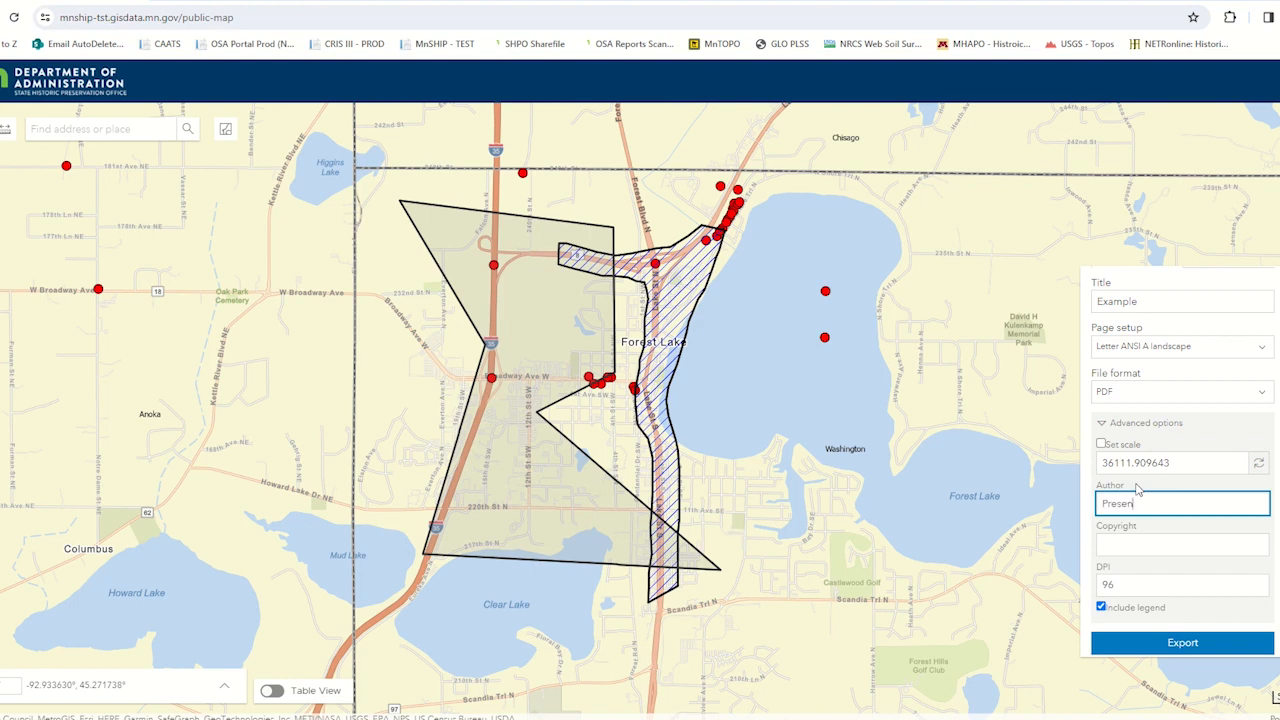
{"action": "left_click", "coordinate": [1125, 546]}
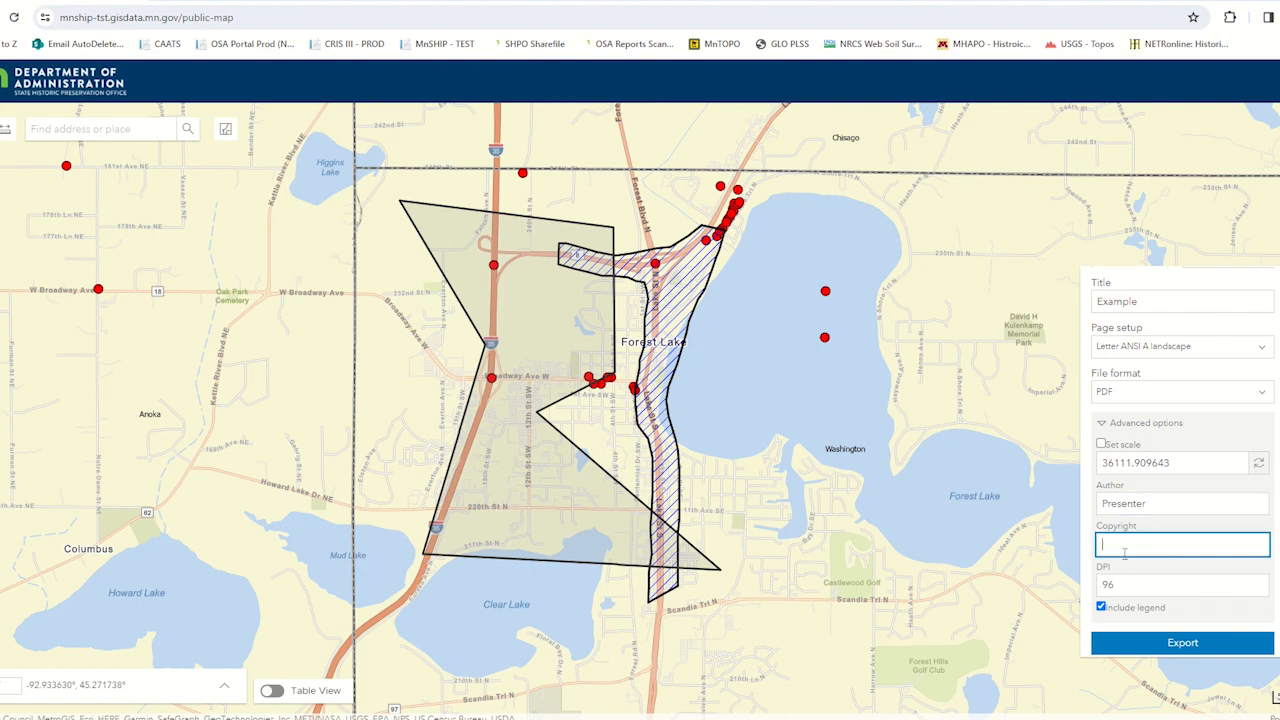
{"action": "type", "text": "2023"}
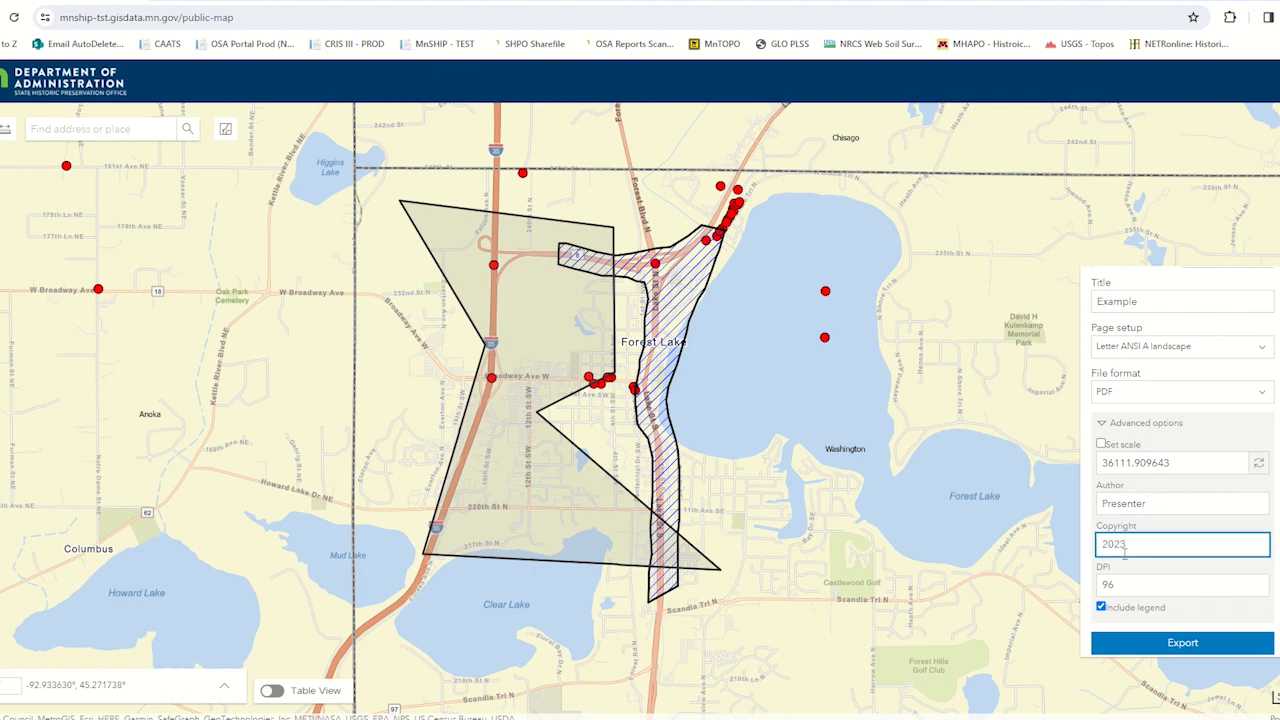
{"action": "left_click", "coordinate": [1183, 645]}
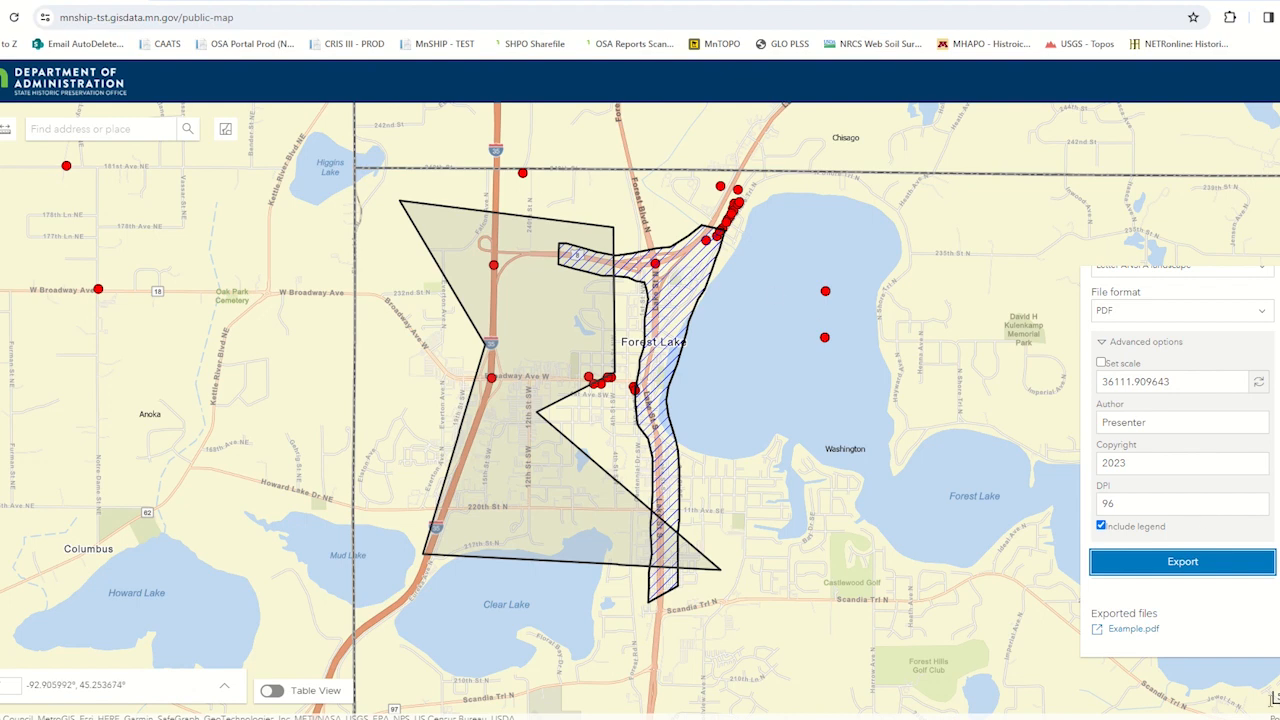
- Open the exported Example.pdf to review the map layout, and return to the public map
{"action": "left_click", "coordinate": [1130, 632]}
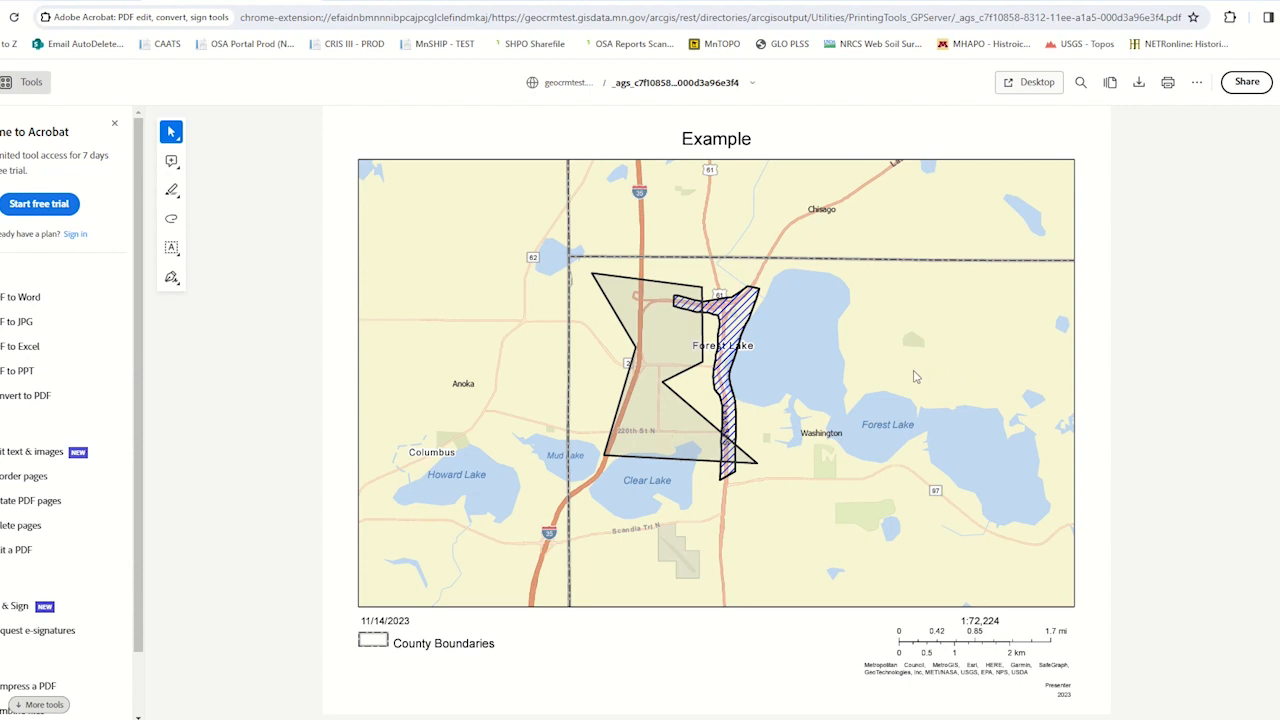
{"action": "left_click", "coordinate": [115, 123]}
{"action": "left_click", "coordinate": [44, 1]}
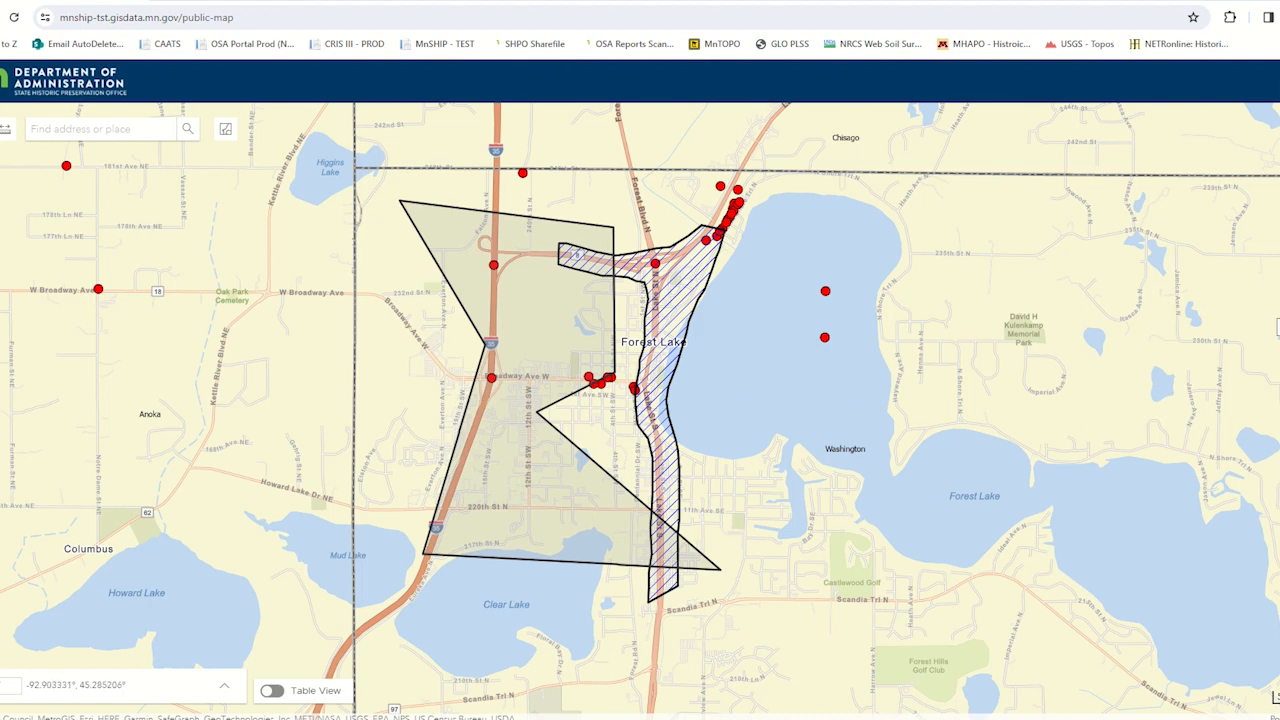
- Turn on the MnSHIP Lines and MnSHIP Polygons layers and review their symbols in the map legend
{"action": "left_click", "coordinate": [1278, 315]}
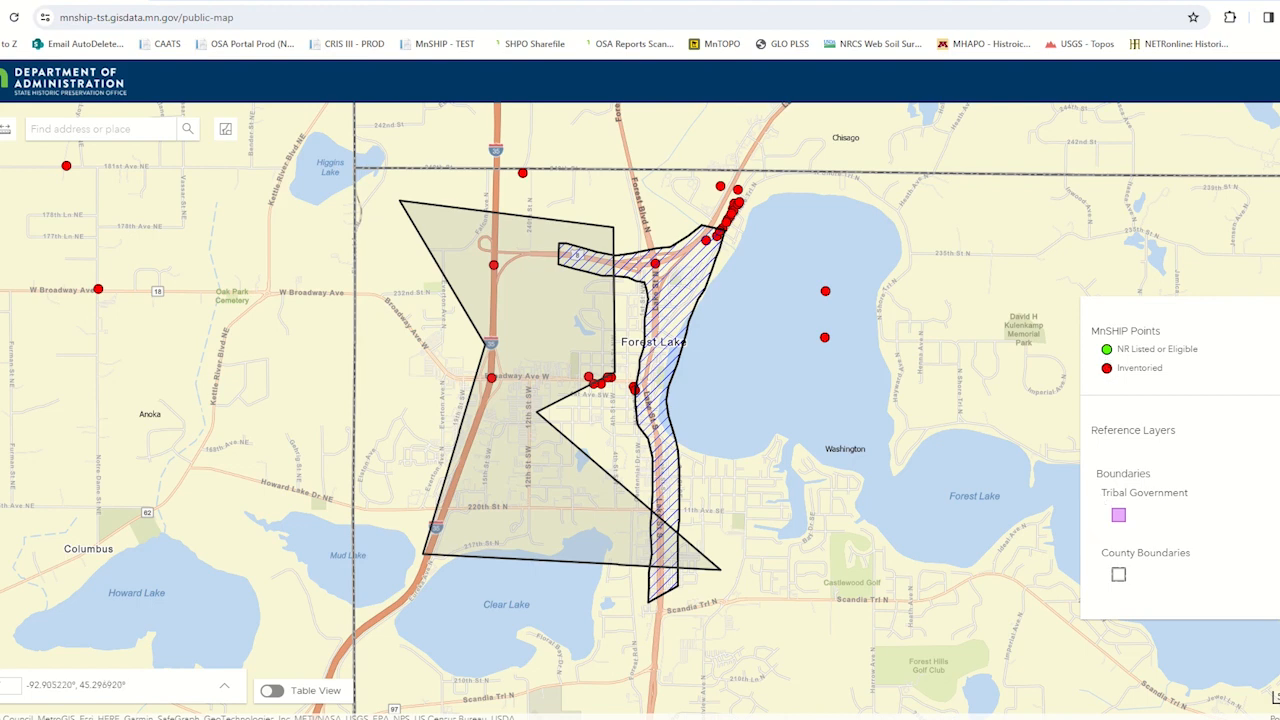
{"action": "left_click", "coordinate": [1279, 165]}
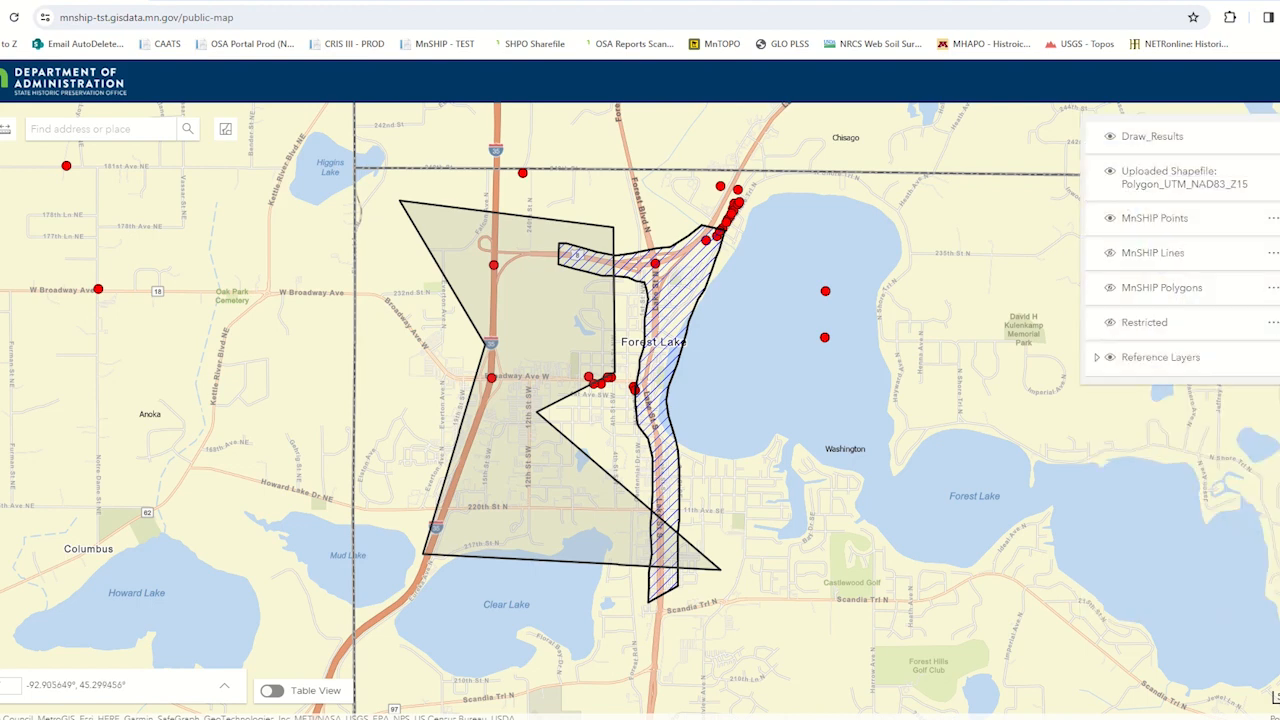
{"action": "left_click", "coordinate": [1110, 255]}
{"action": "left_click", "coordinate": [1110, 289]}
{"action": "left_click", "coordinate": [1279, 310]}
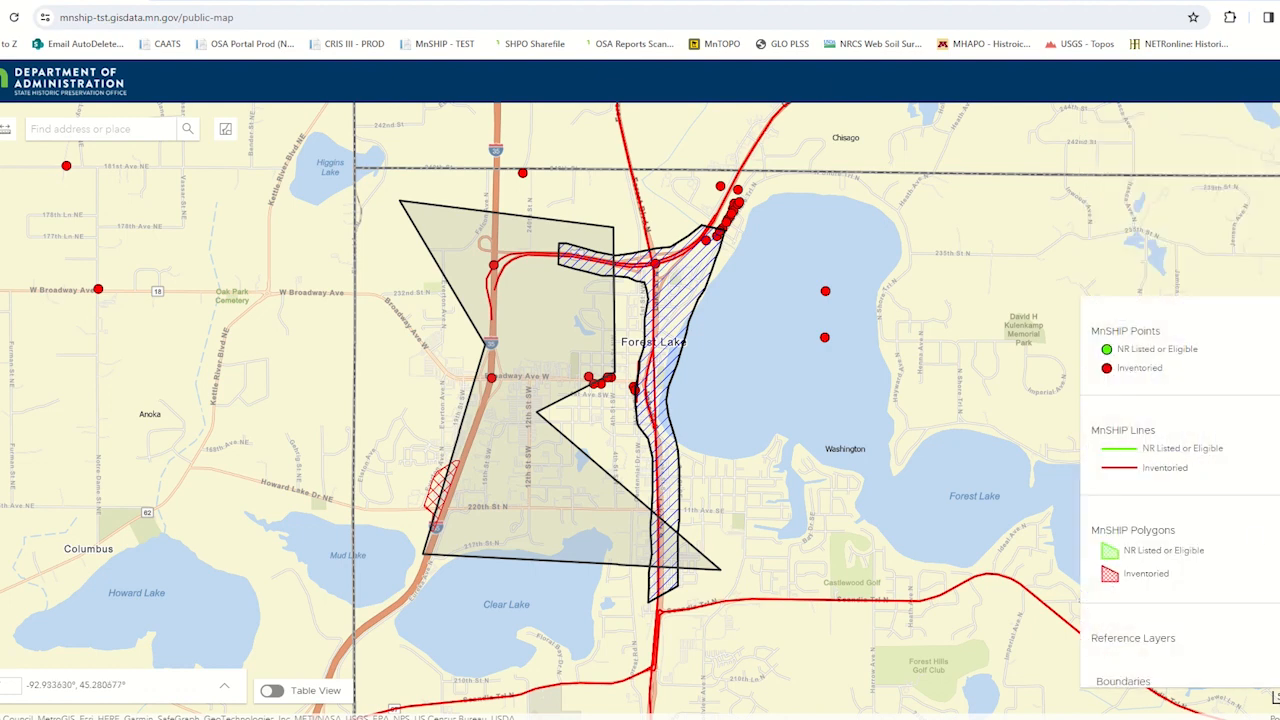
{"action": "scroll", "coordinate": [1160, 420], "scroll_direction": "down", "scroll_amount": 2}
{"action": "scroll", "coordinate": [1130, 380], "scroll_direction": "up", "scroll_amount": 2}
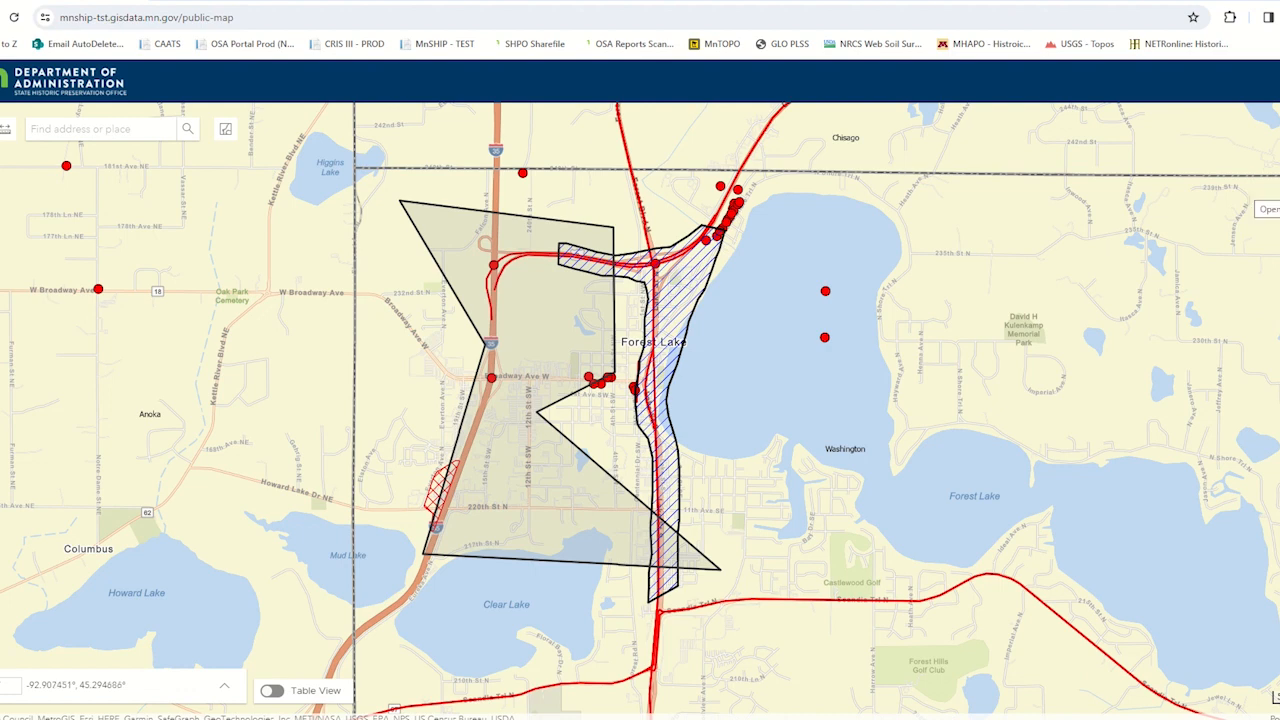
- Open the inventory record search, search for records in Washington County, and clear the results
{"action": "left_click", "coordinate": [1272, 202]}
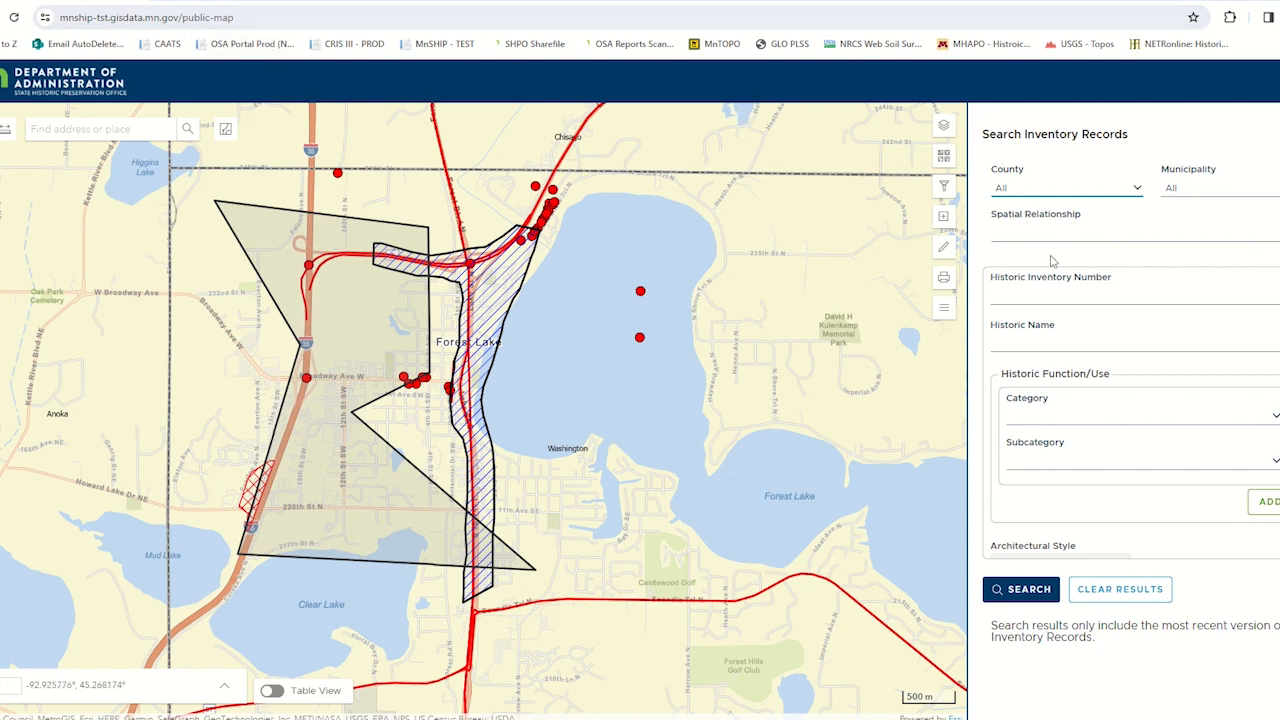
{"action": "left_click", "coordinate": [1136, 189]}
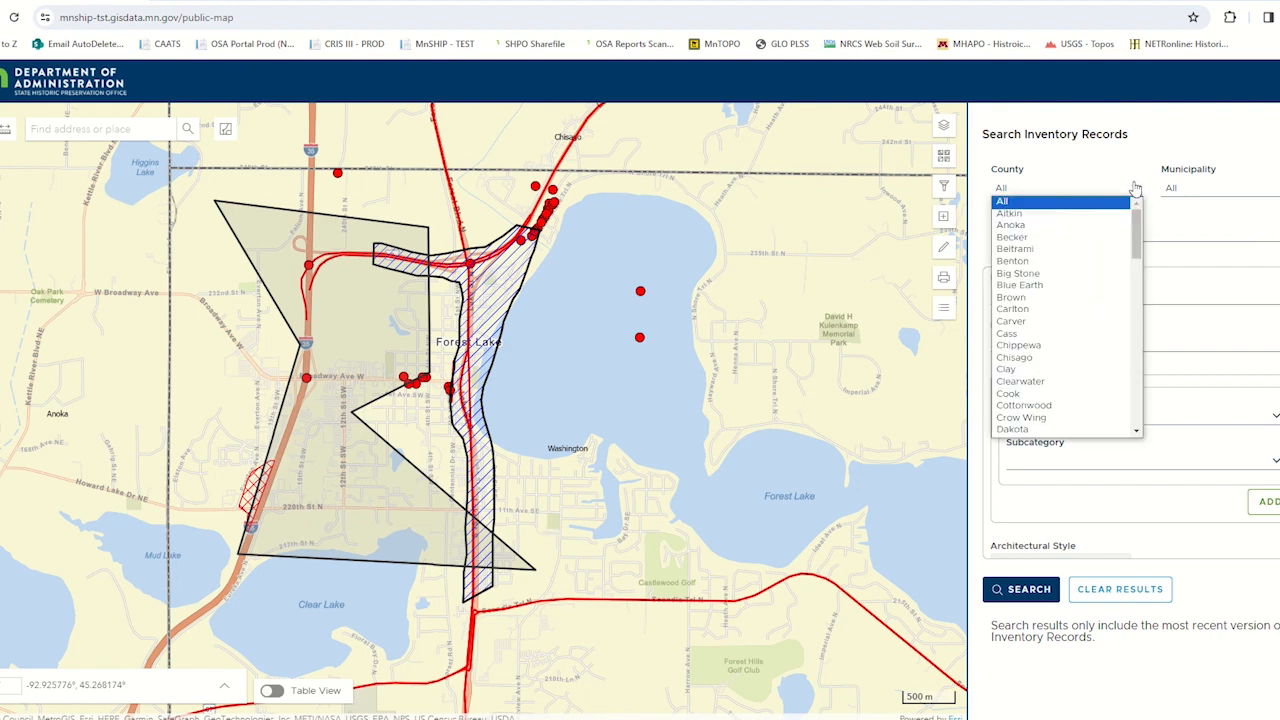
{"action": "left_click_drag", "start_coordinate": [1136, 226], "coordinate": [1137, 285]}
{"action": "left_click_drag", "start_coordinate": [1136, 362], "coordinate": [1136, 400]}
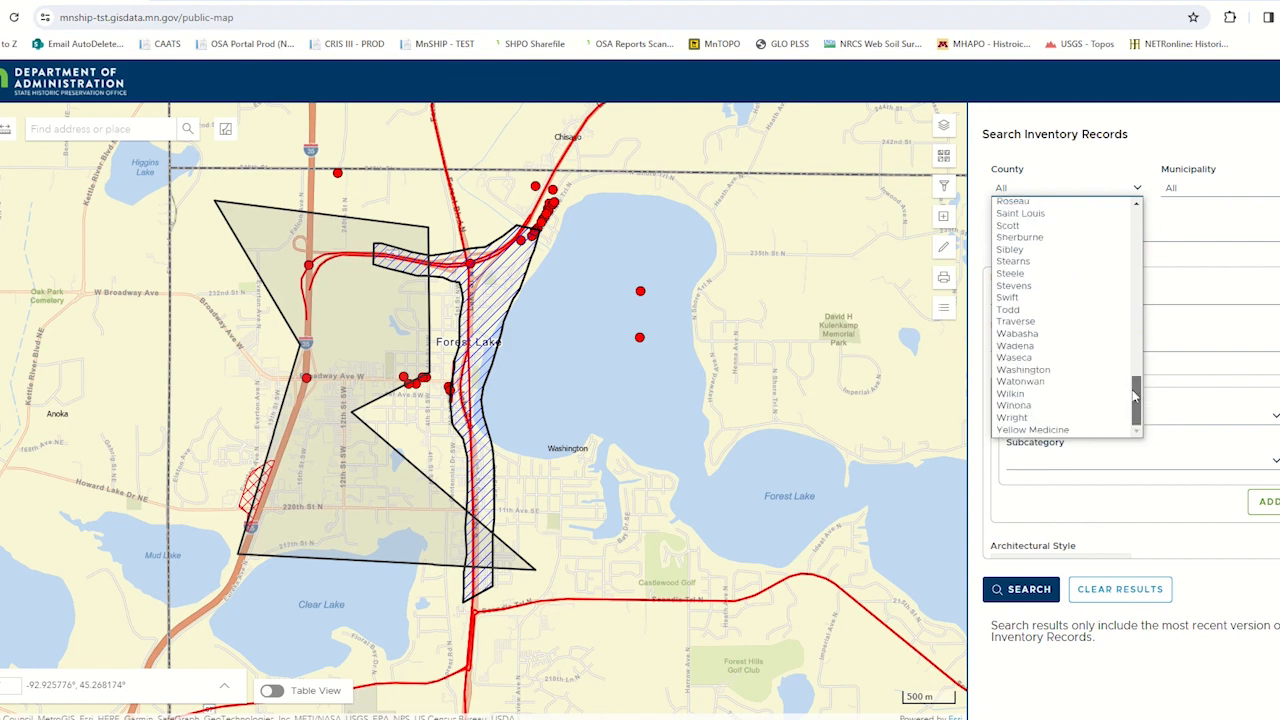
{"action": "left_click", "coordinate": [1045, 371]}
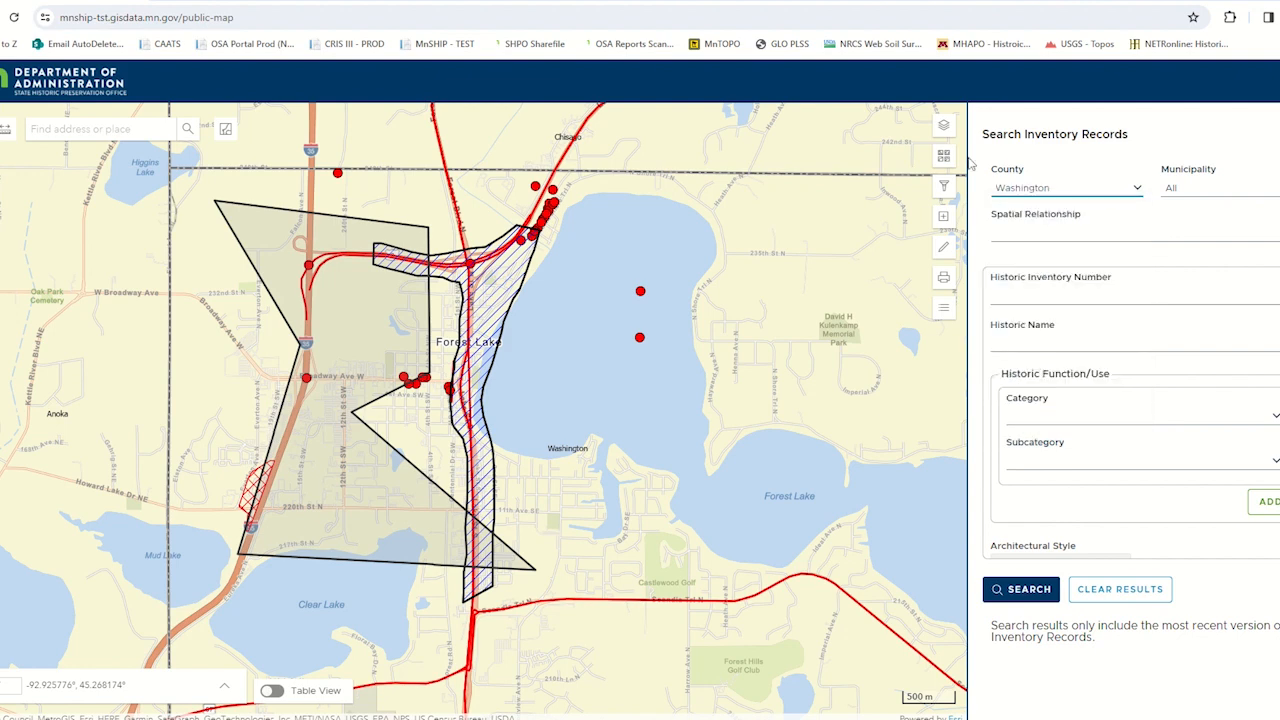
{"action": "left_click", "coordinate": [1029, 591]}
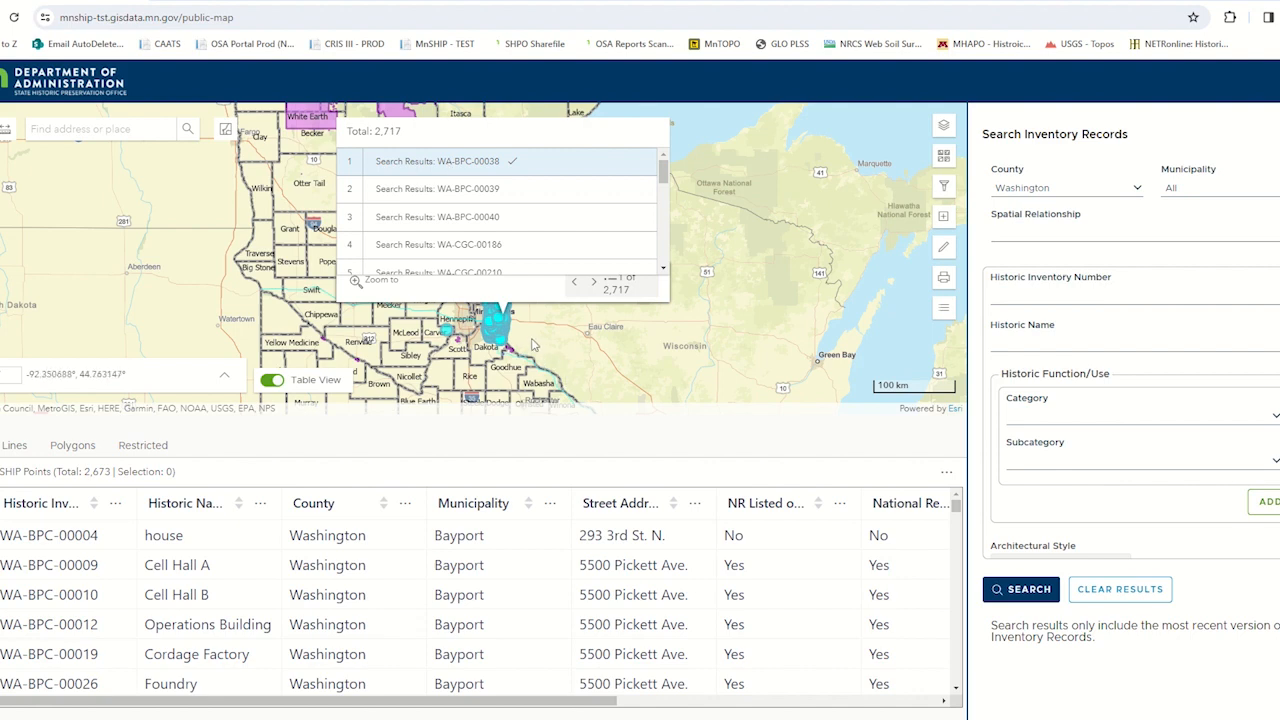
{"action": "left_click", "coordinate": [1115, 590]}
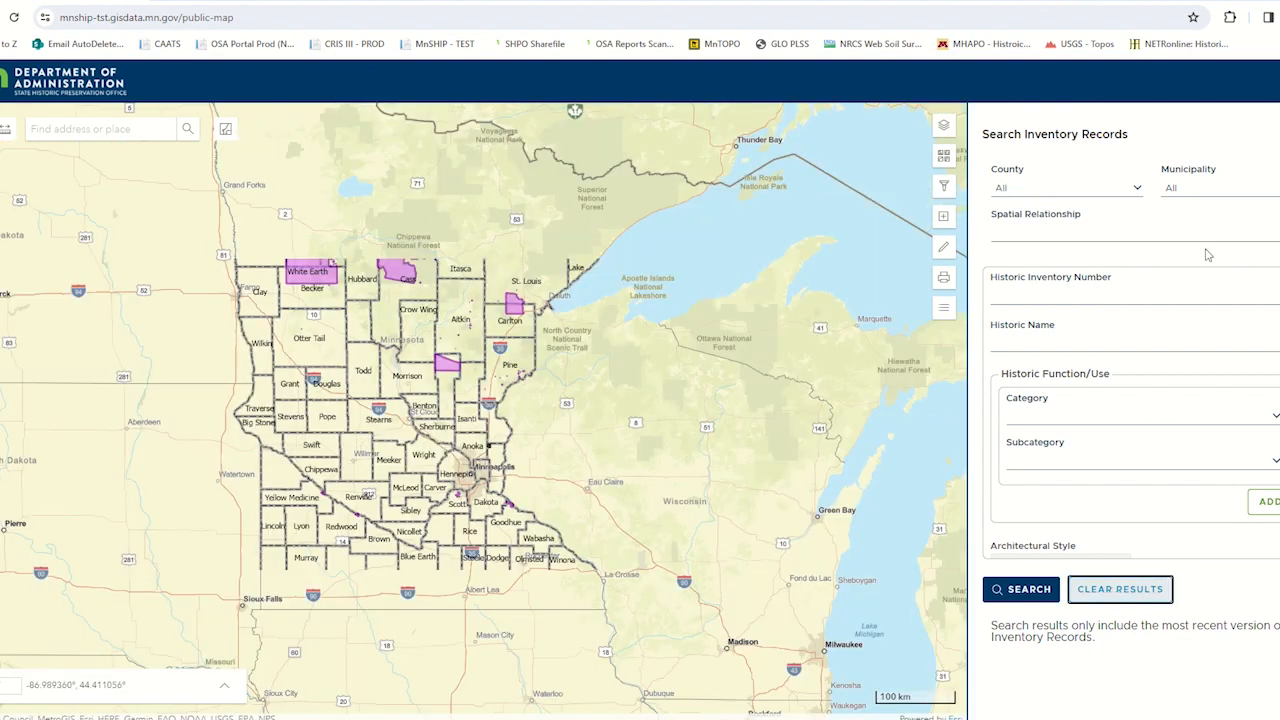
- Search the inventory records for the municipality White Bear Lake and clear the results
{"action": "left_click", "coordinate": [1209, 194]}
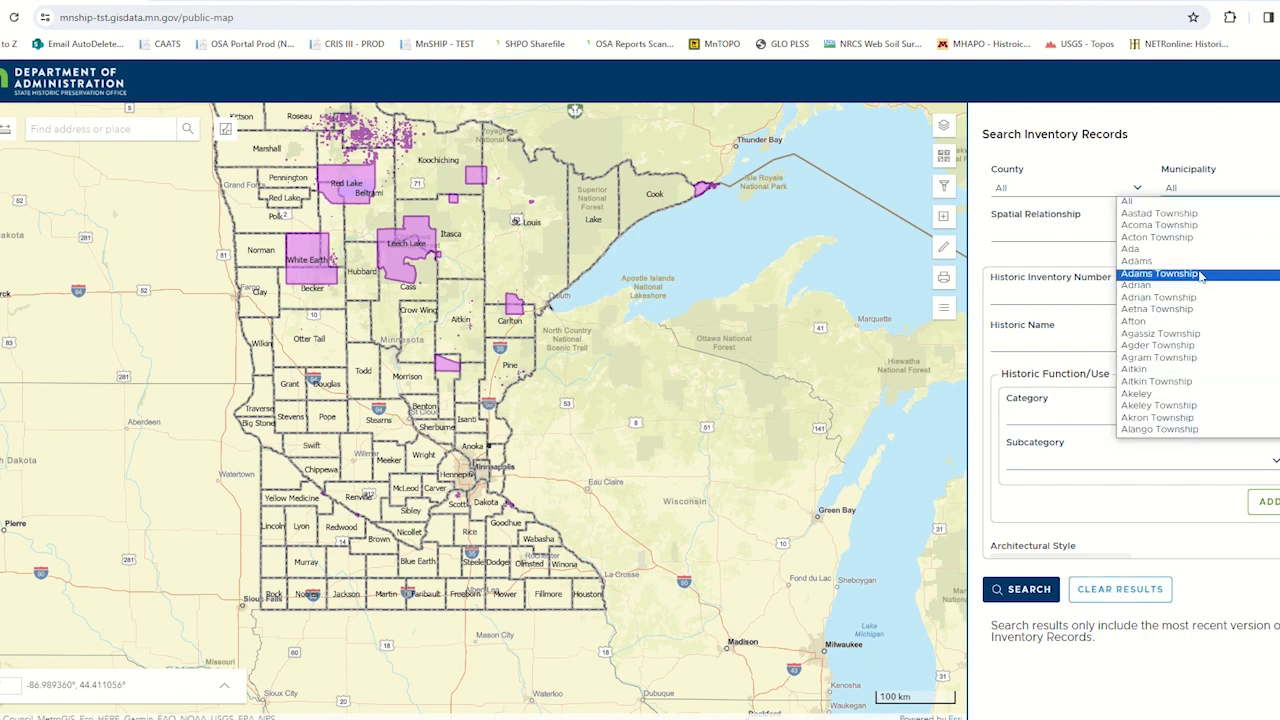
{"action": "type", "text": "wh"}
{"action": "scroll", "coordinate": [1163, 418], "scroll_direction": "down", "scroll_amount": 2}
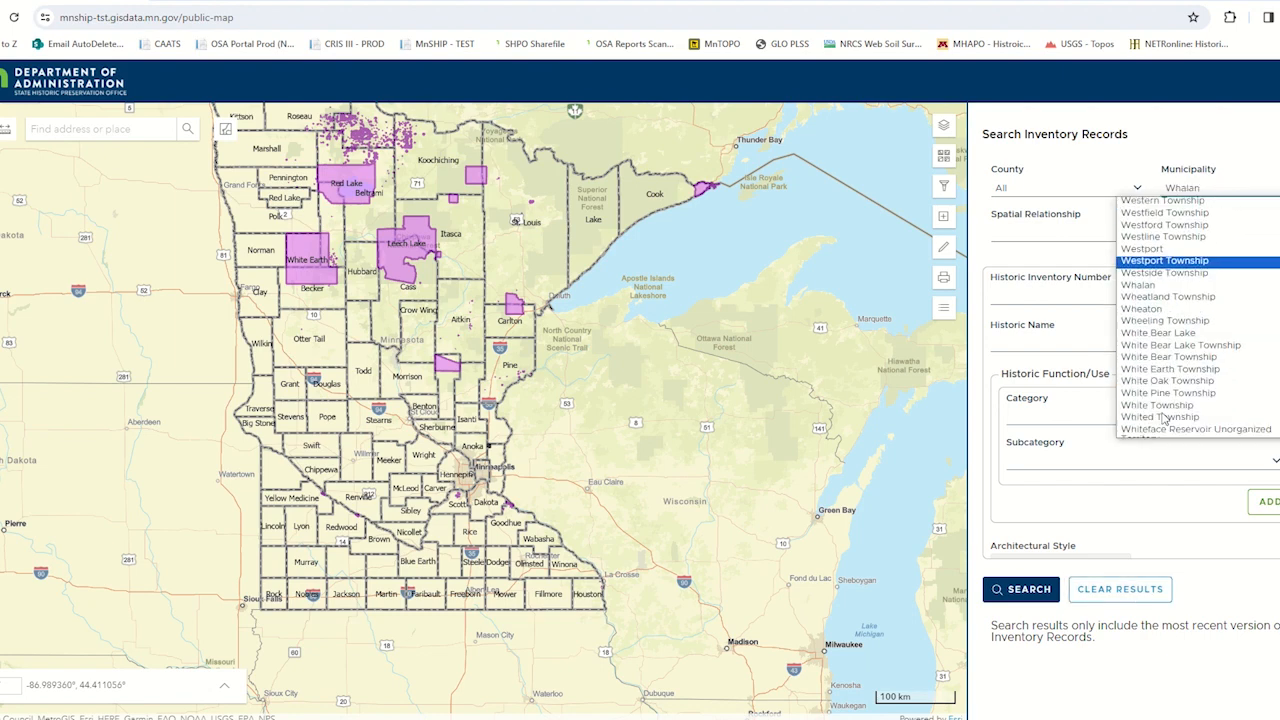
{"action": "left_click", "coordinate": [1183, 336]}
{"action": "left_click", "coordinate": [1005, 589]}
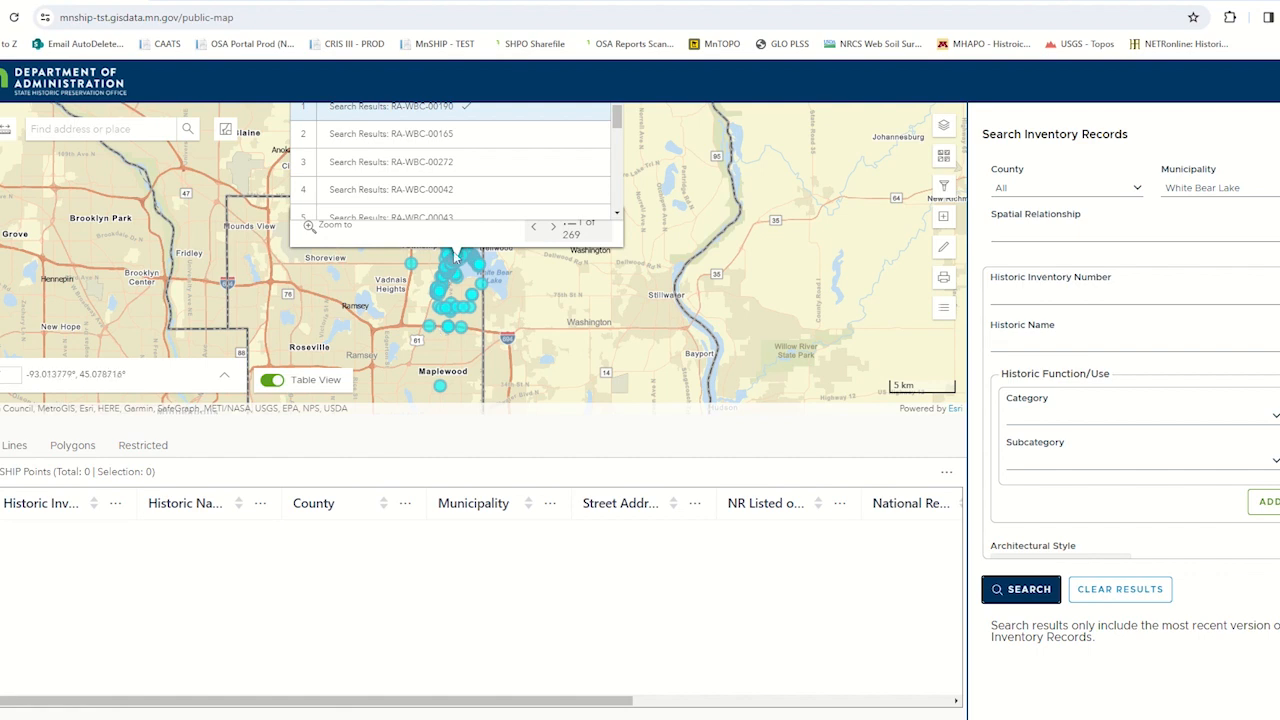
{"action": "left_click", "coordinate": [648, 297]}
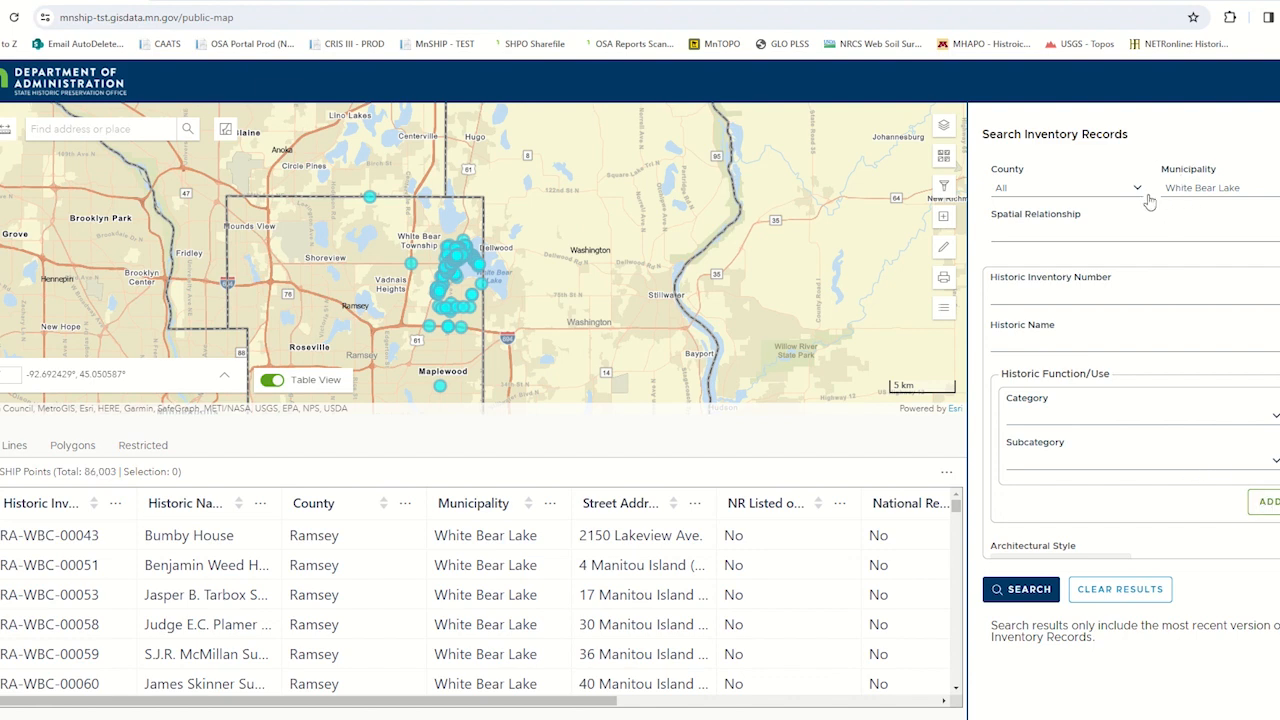
{"action": "left_click", "coordinate": [1107, 589]}
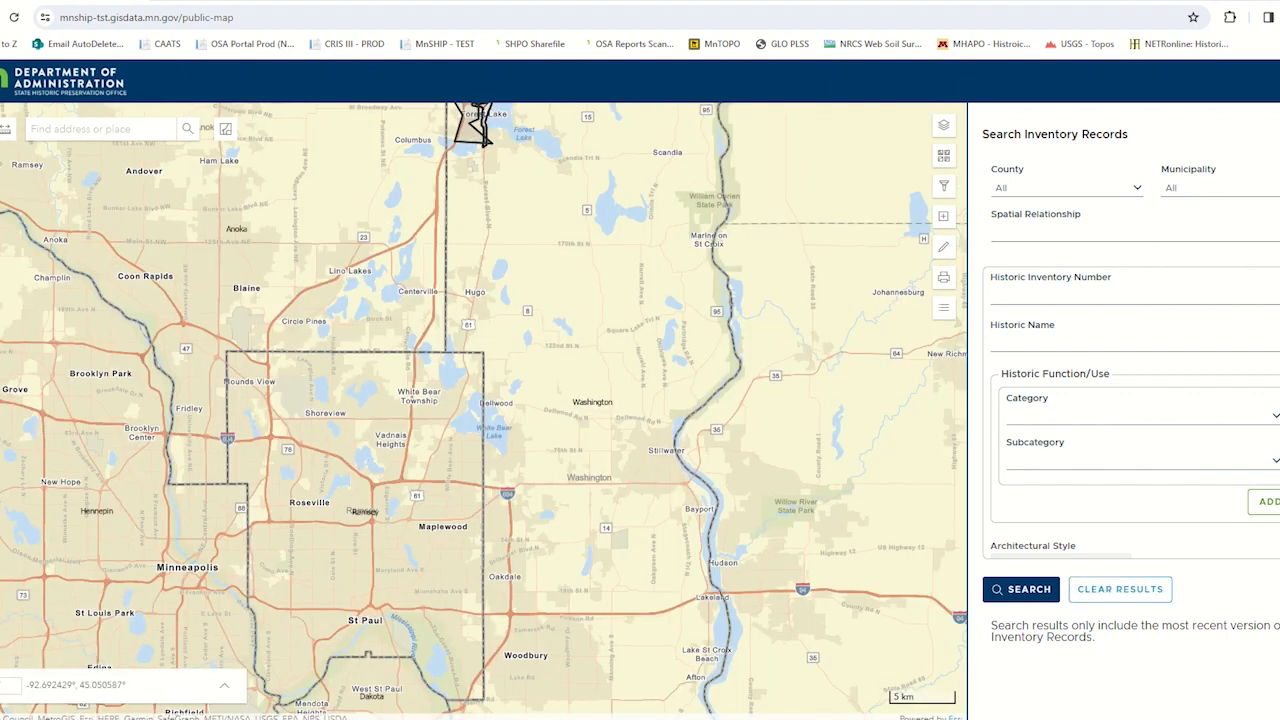
- Search the inventory records for historic inventory number SL-DUL-00590 and clear the results
{"action": "left_click", "coordinate": [1026, 342]}
{"action": "left_click", "coordinate": [1015, 289]}
{"action": "type", "text": "SL-DUL-00590"}
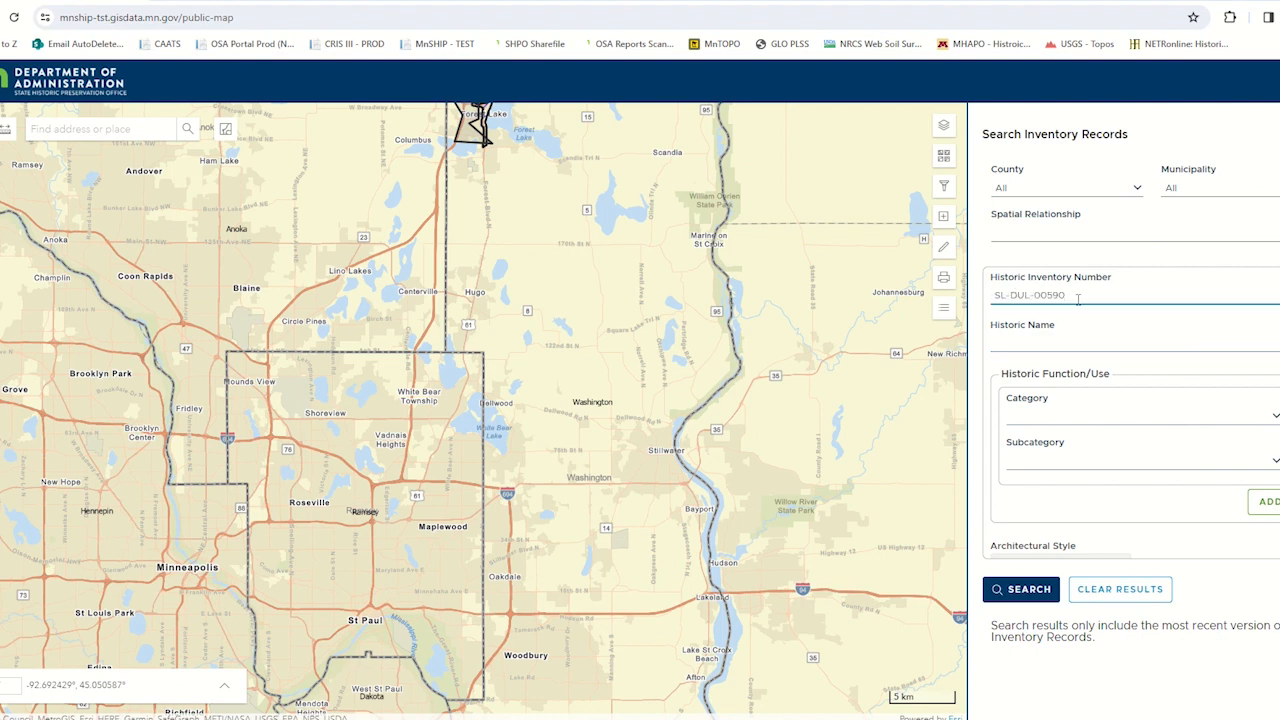
{"action": "left_click", "coordinate": [1040, 598]}
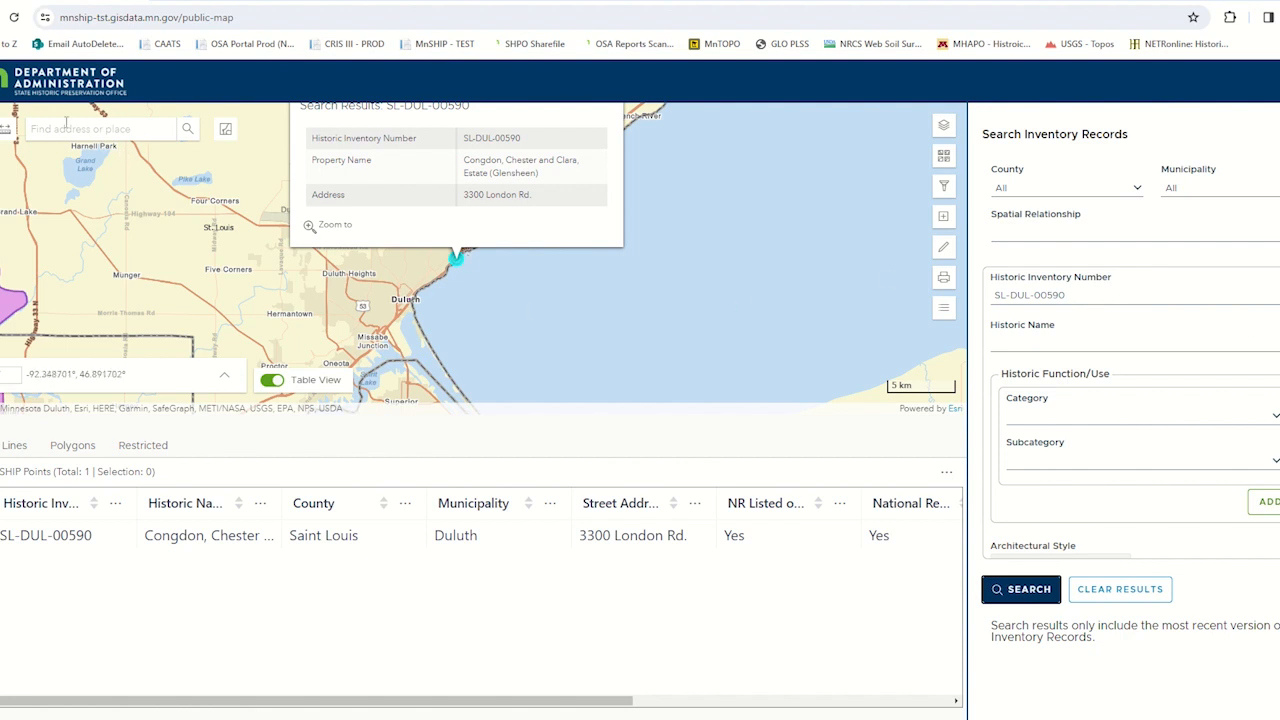
{"action": "left_click", "coordinate": [145, 130]}
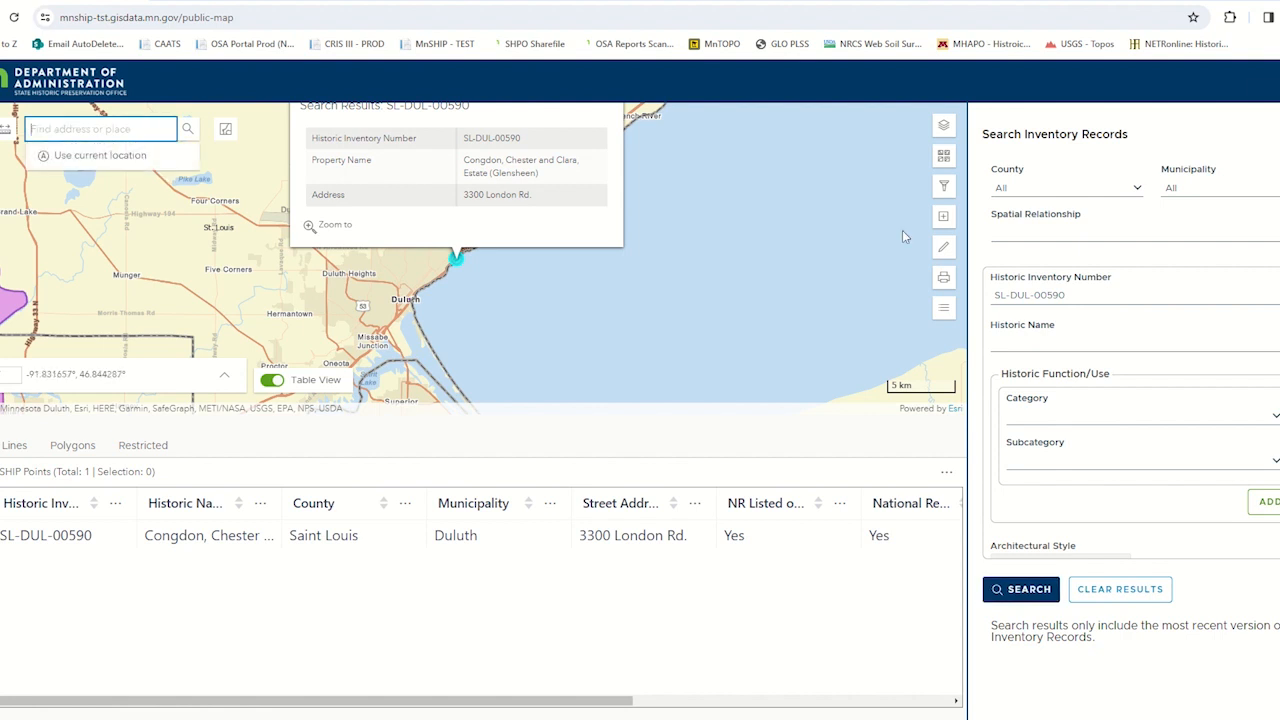
{"action": "left_click", "coordinate": [1108, 588]}
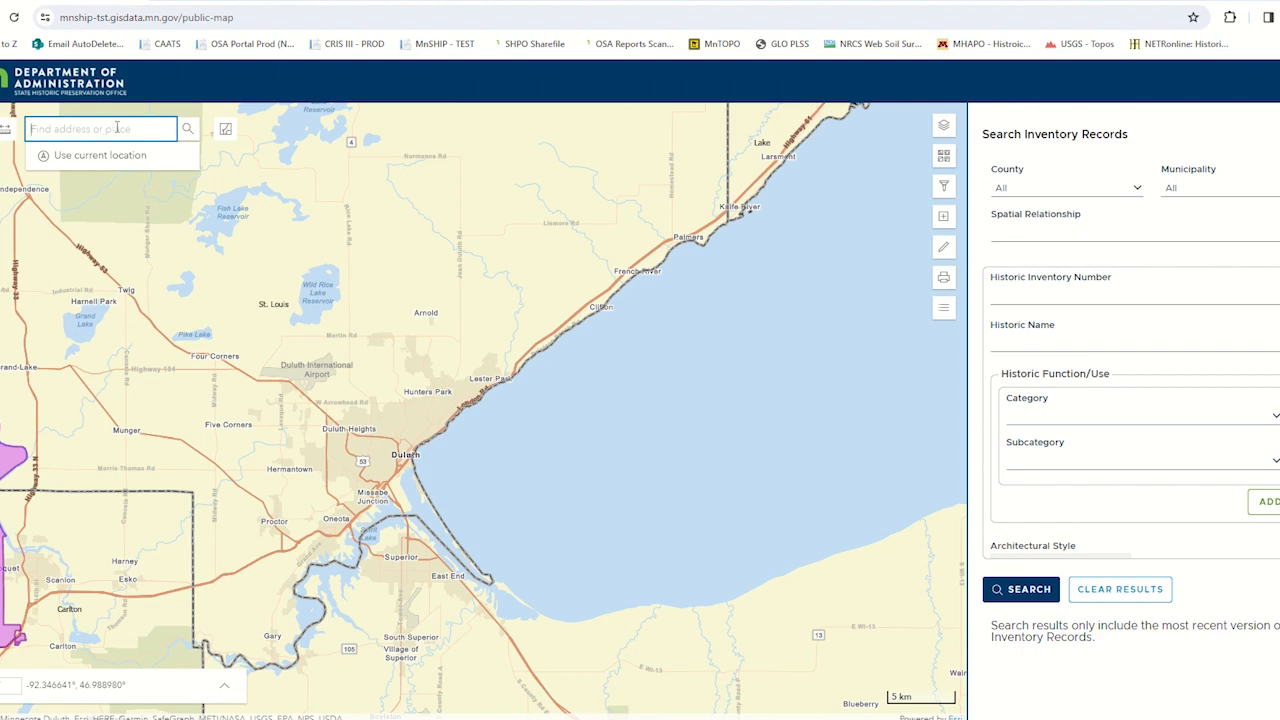
- Try looking up SL-DUL-00590 with the map's address and place search, and empty the search text
{"action": "type", "text": "SL-DUL-00590"}
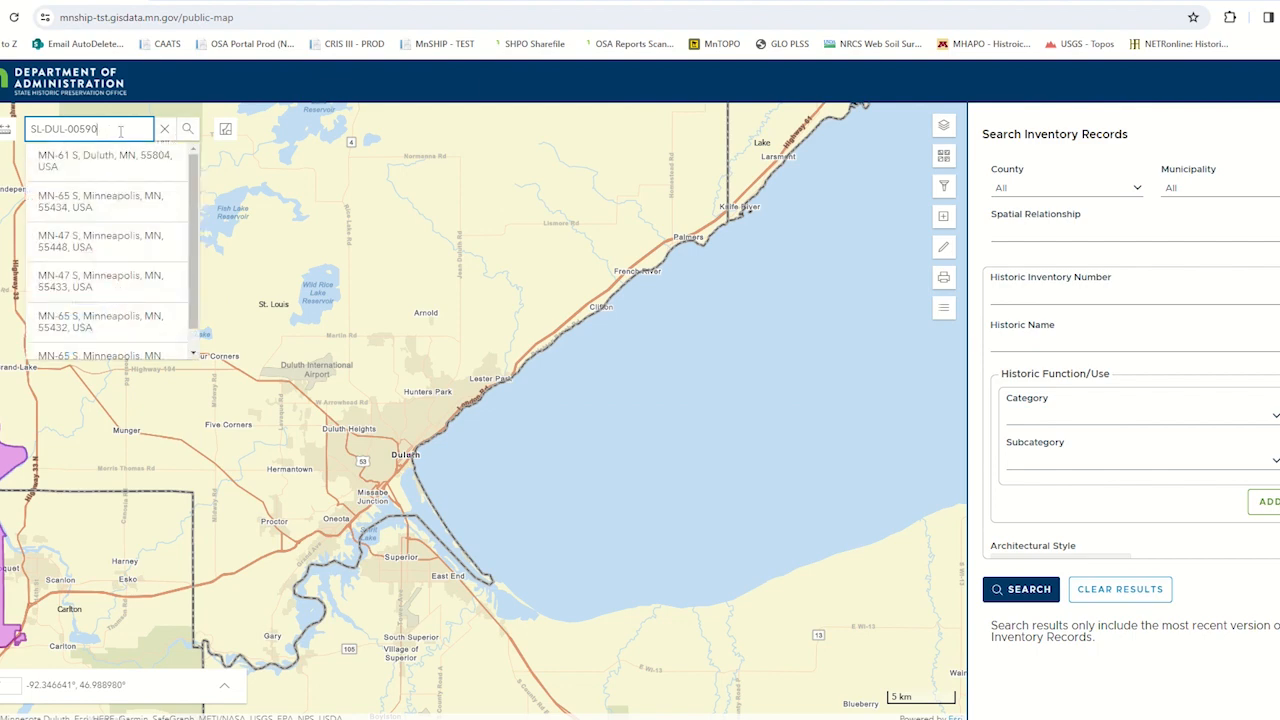
{"action": "key", "text": "Return"}
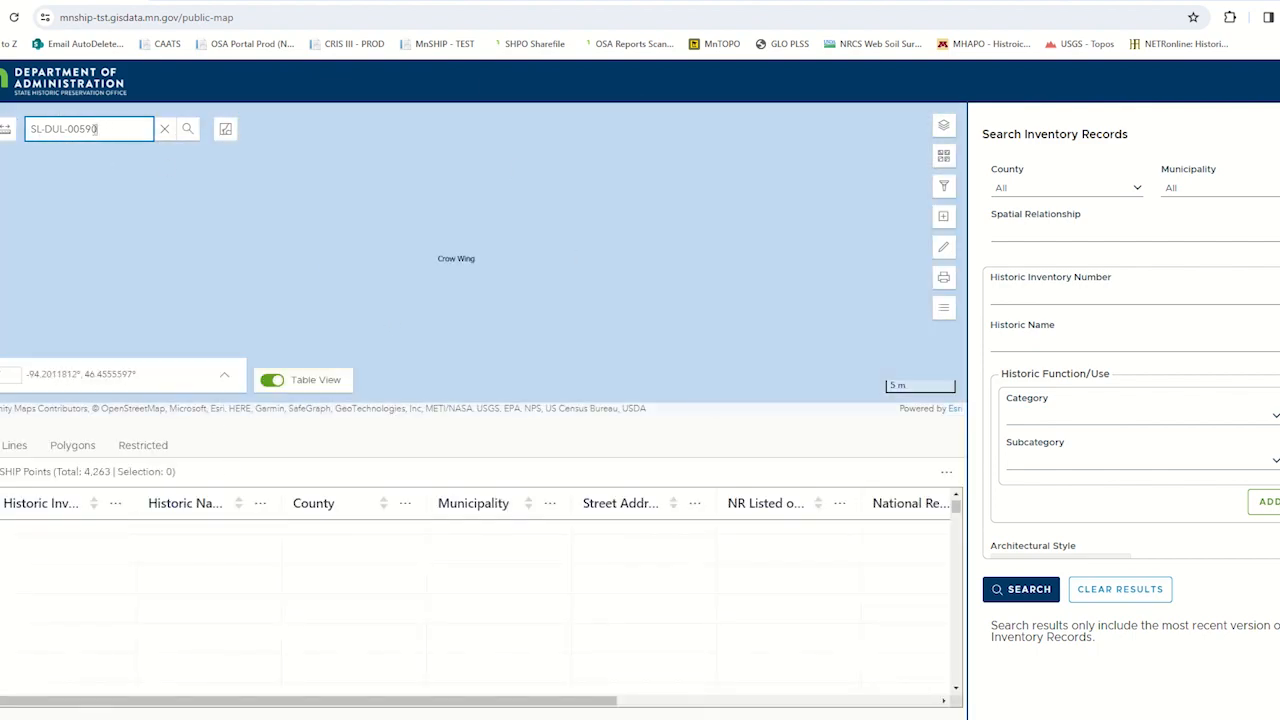
{"action": "triple_click", "coordinate": [130, 131]}
{"action": "key", "text": "BackSpace"}
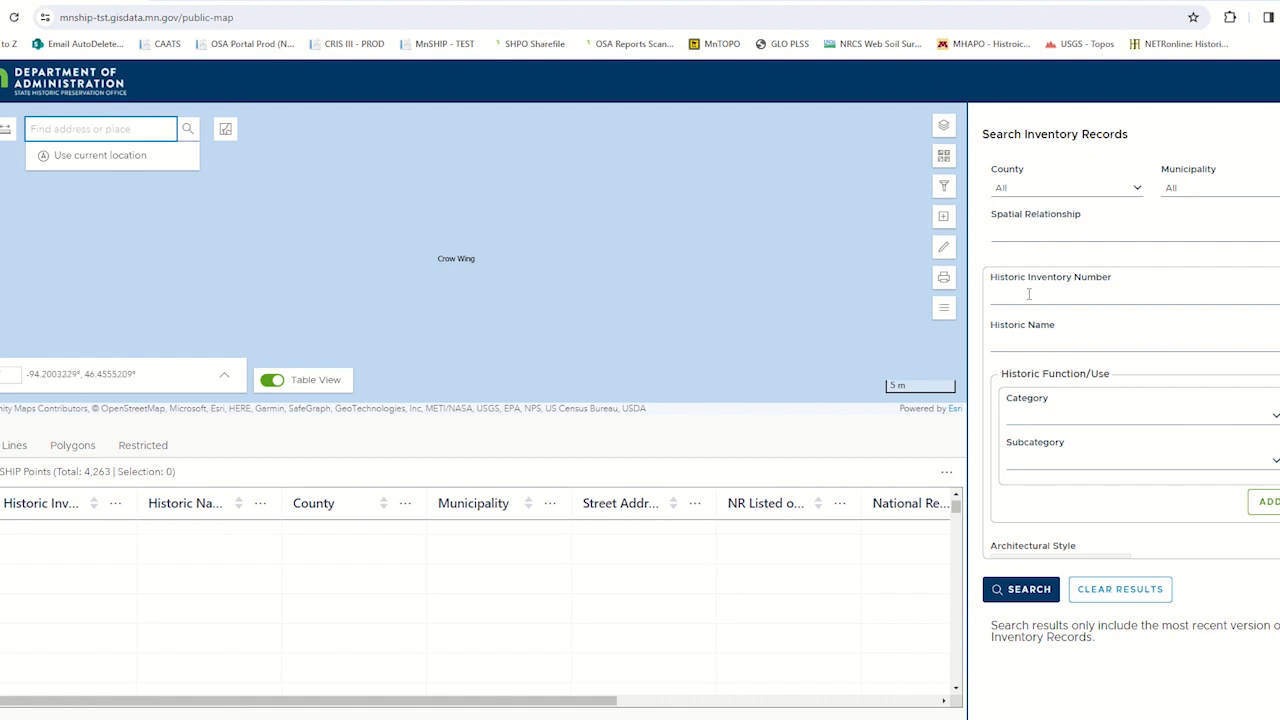
- Search the inventory records for the historic name "house" and widen the Historic Name column in the results table
{"action": "left_click", "coordinate": [1017, 343]}
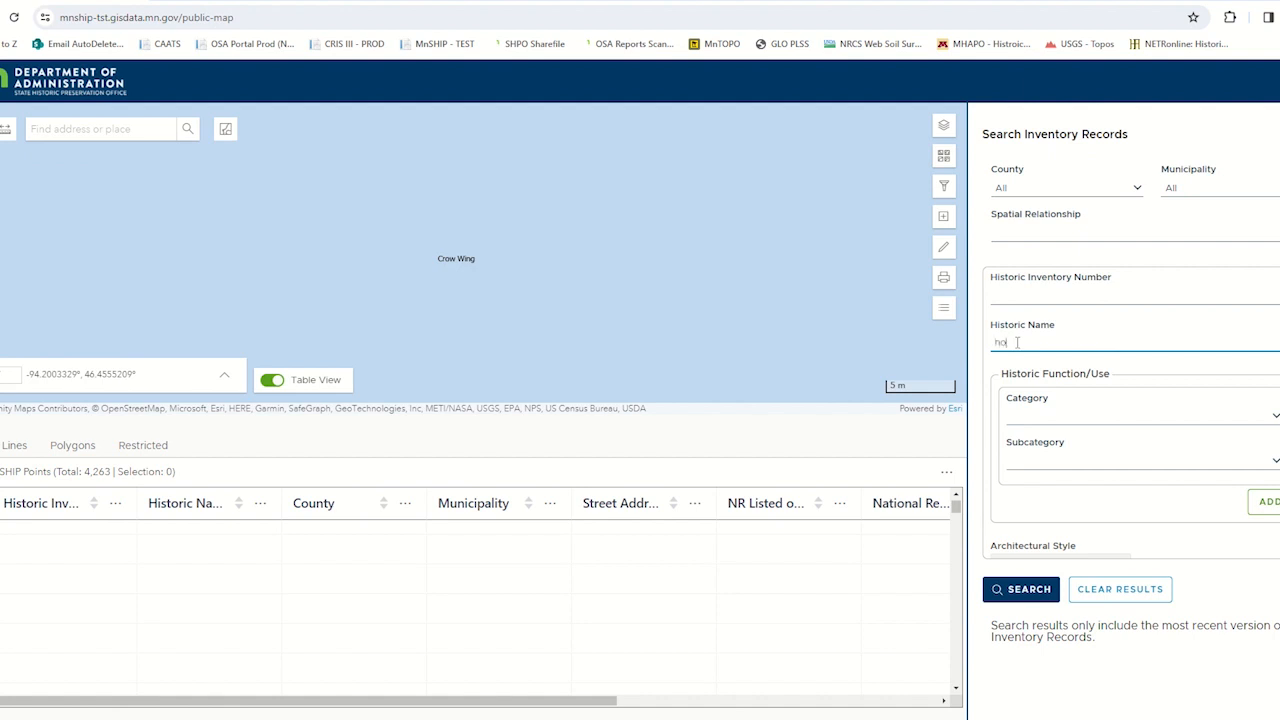
{"action": "left_click", "coordinate": [1015, 592]}
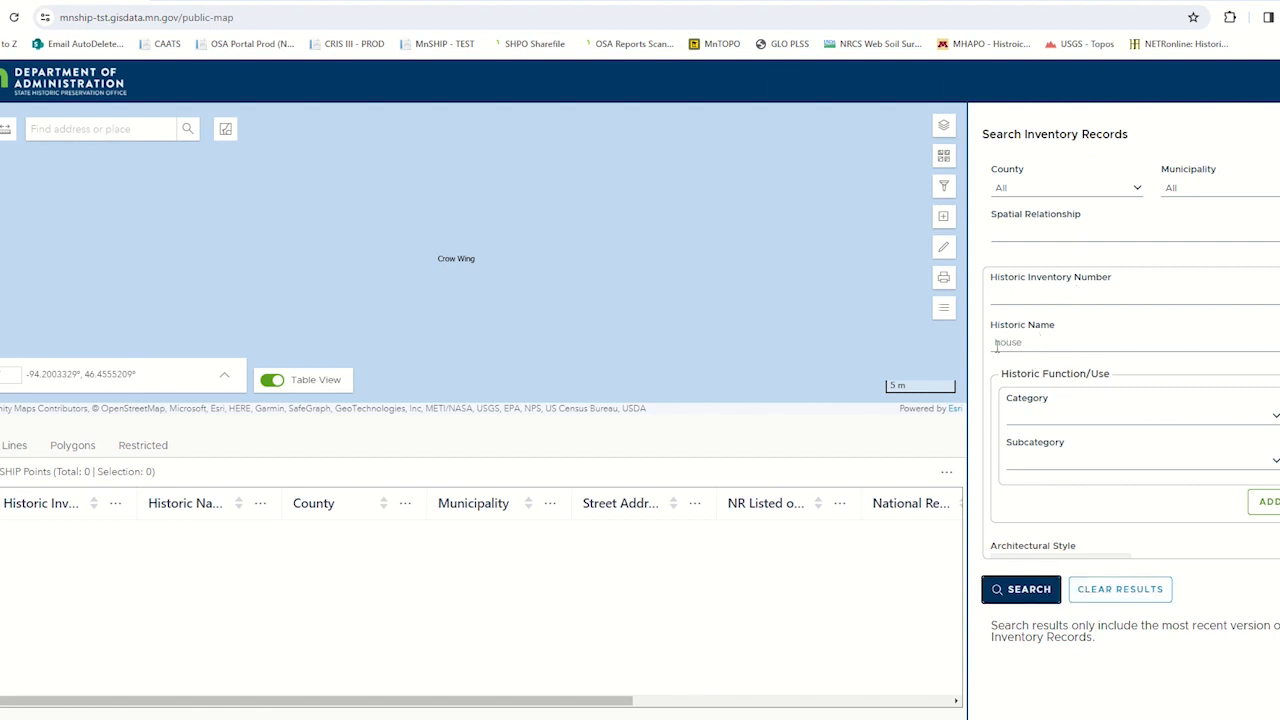
{"action": "left_click_drag", "start_coordinate": [1030, 344], "coordinate": [929, 347]}
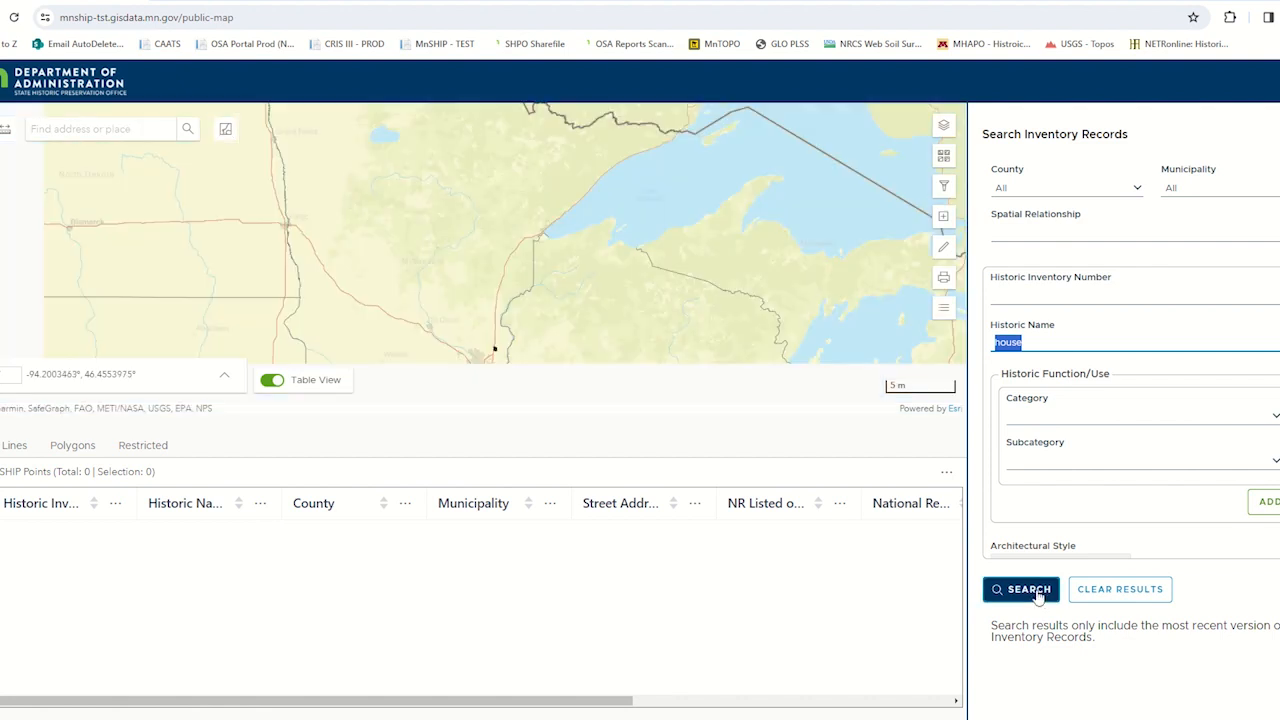
{"action": "left_click", "coordinate": [1030, 590]}
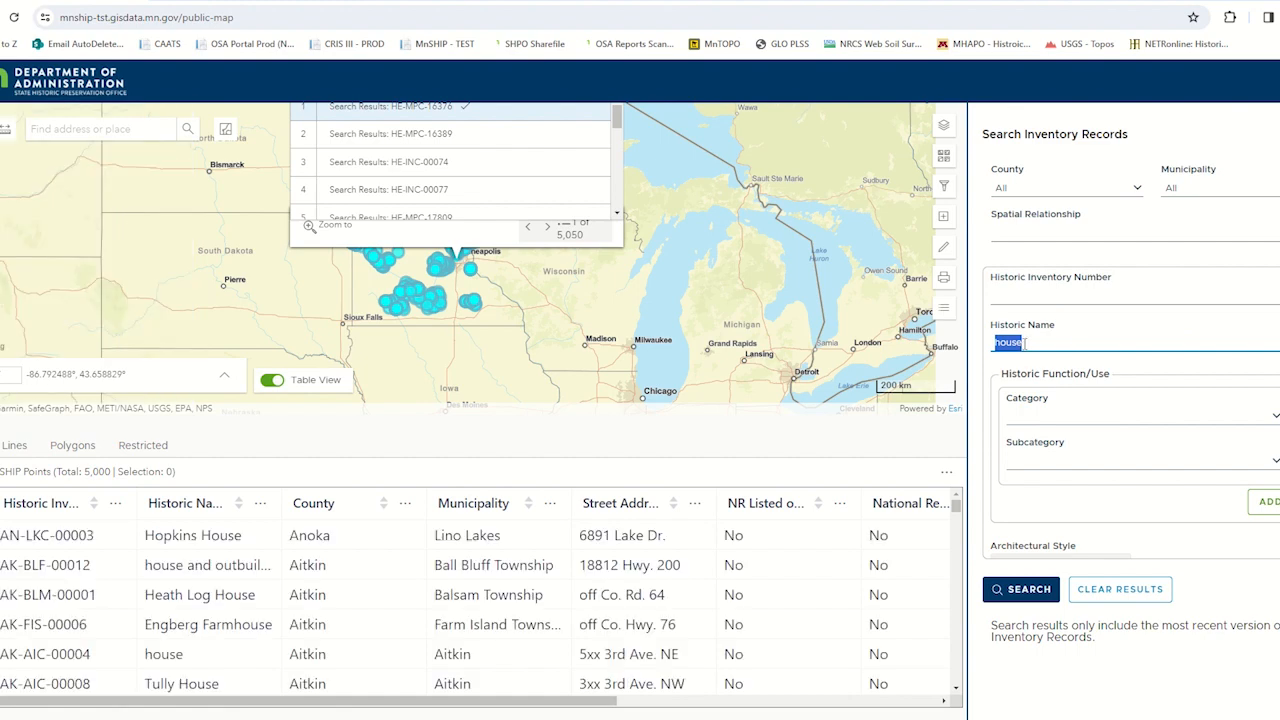
{"action": "left_click", "coordinate": [1024, 342]}
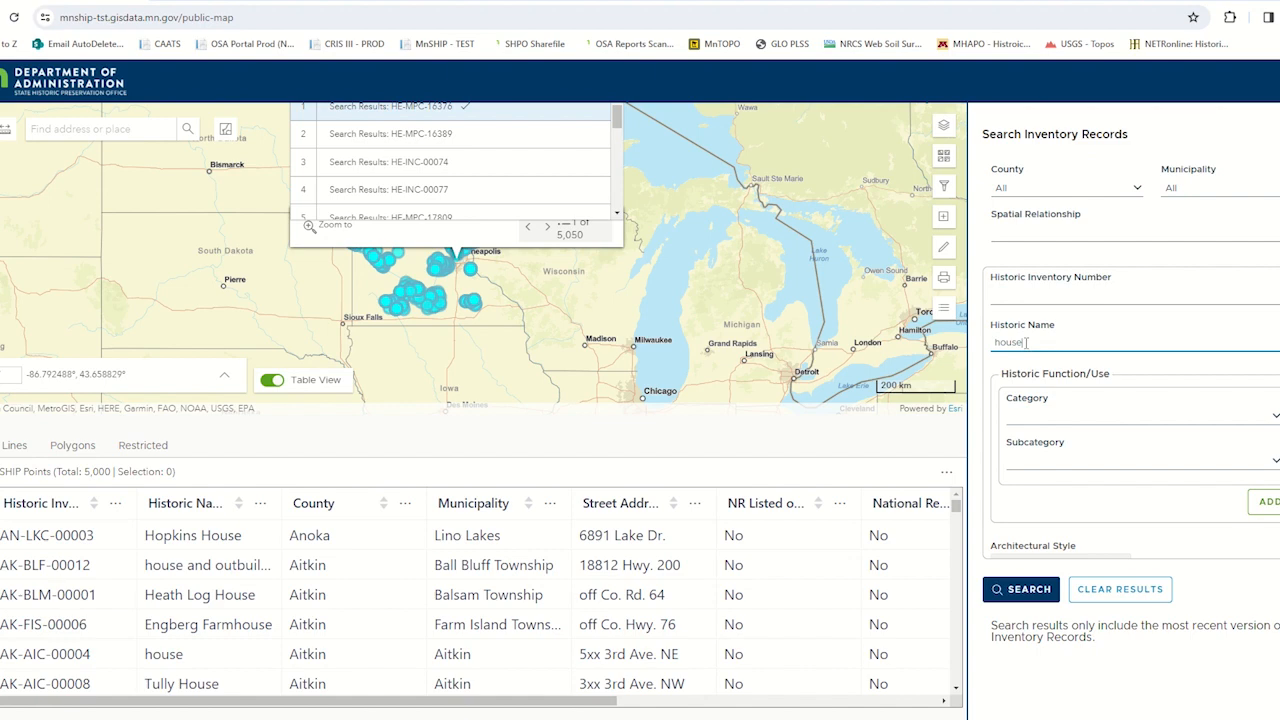
{"action": "left_click_drag", "start_coordinate": [1024, 342], "coordinate": [985, 345]}
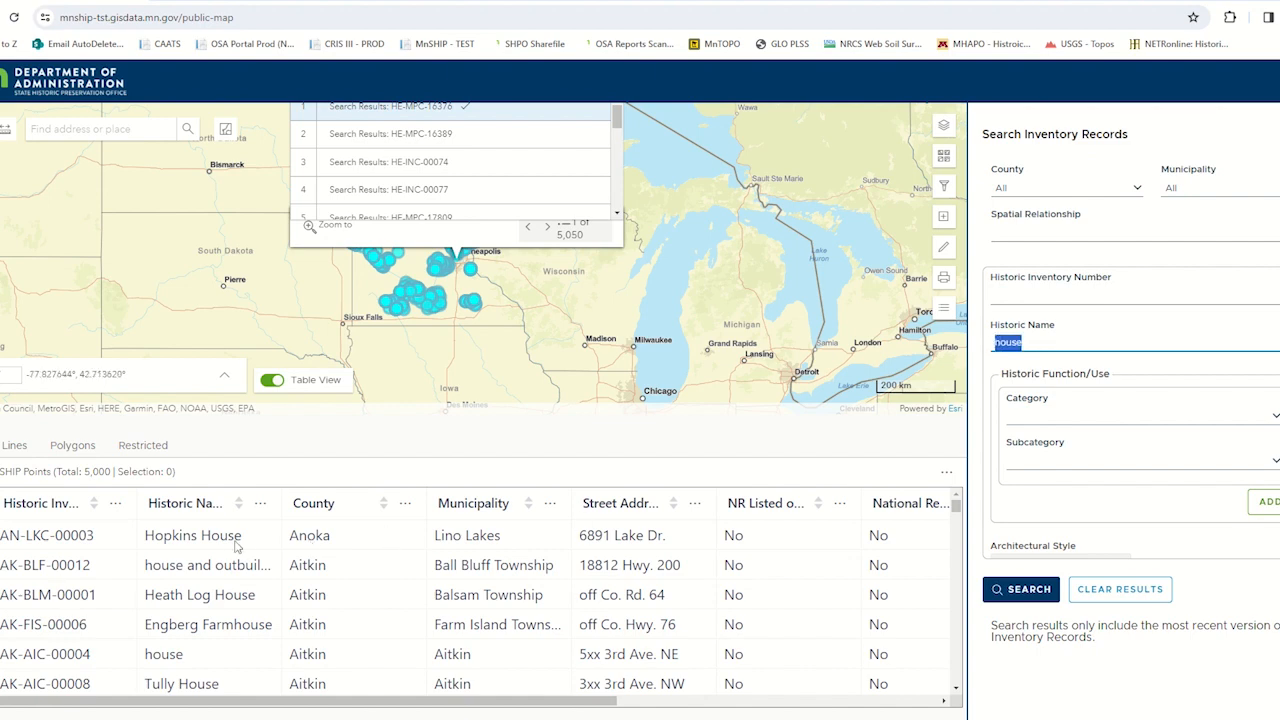
{"action": "left_click_drag", "start_coordinate": [281, 503], "coordinate": [365, 503]}
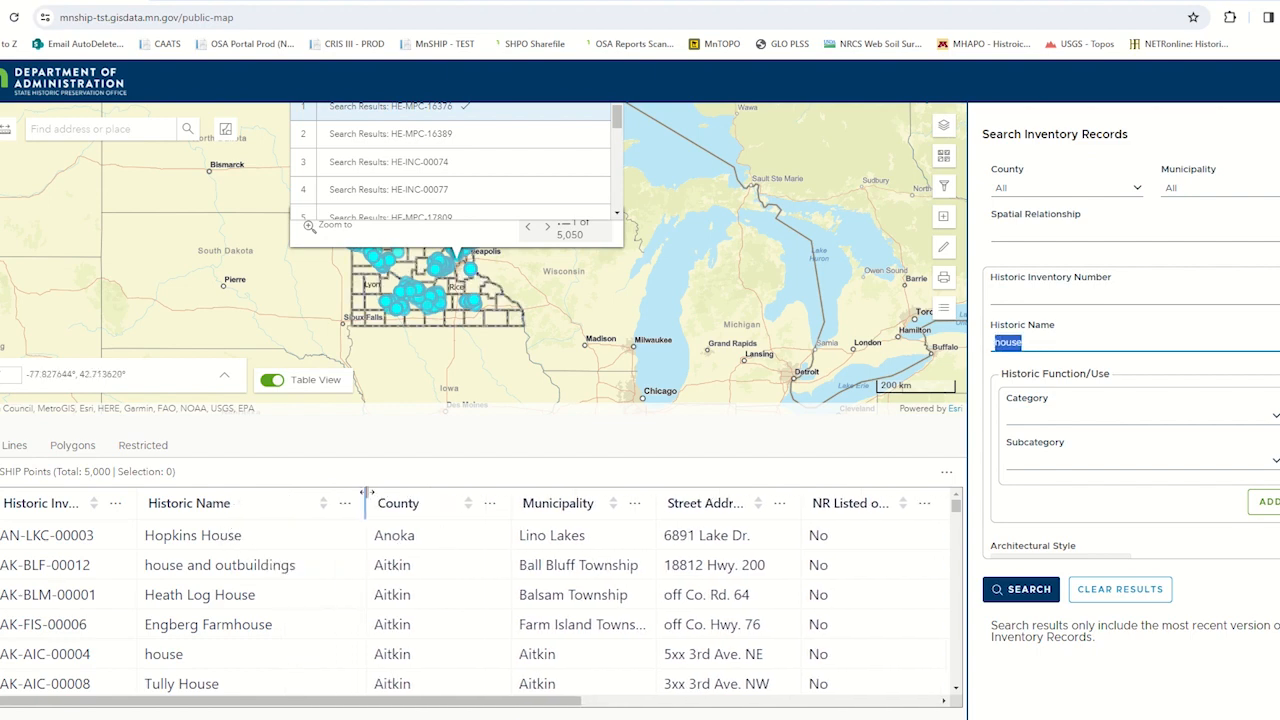
- Search for the historic name Hopkins House, copied from the results table, and clear the results
{"action": "left_click_drag", "start_coordinate": [238, 538], "coordinate": [132, 538]}
{"action": "key", "text": "ctrl+c"}
{"action": "left_click", "coordinate": [1043, 342]}
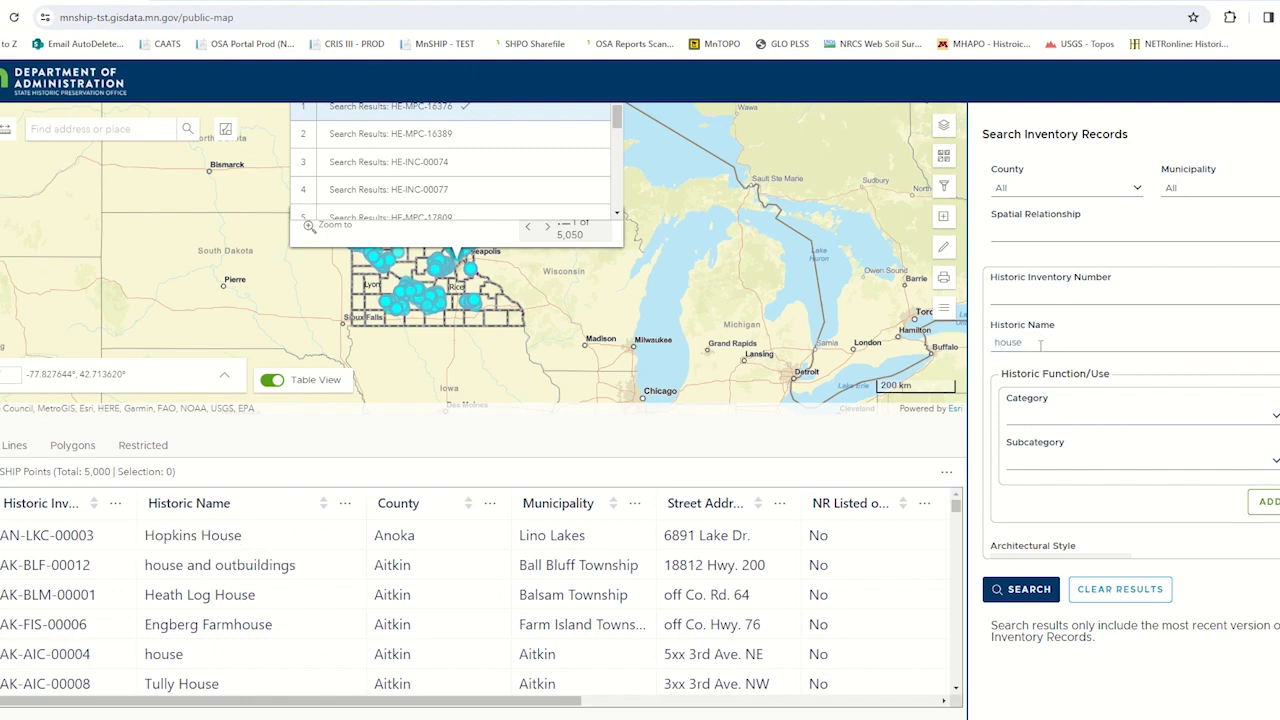
{"action": "key", "text": "ctrl+a"}
{"action": "key", "text": "ctrl+v"}
{"action": "left_click", "coordinate": [1024, 592]}
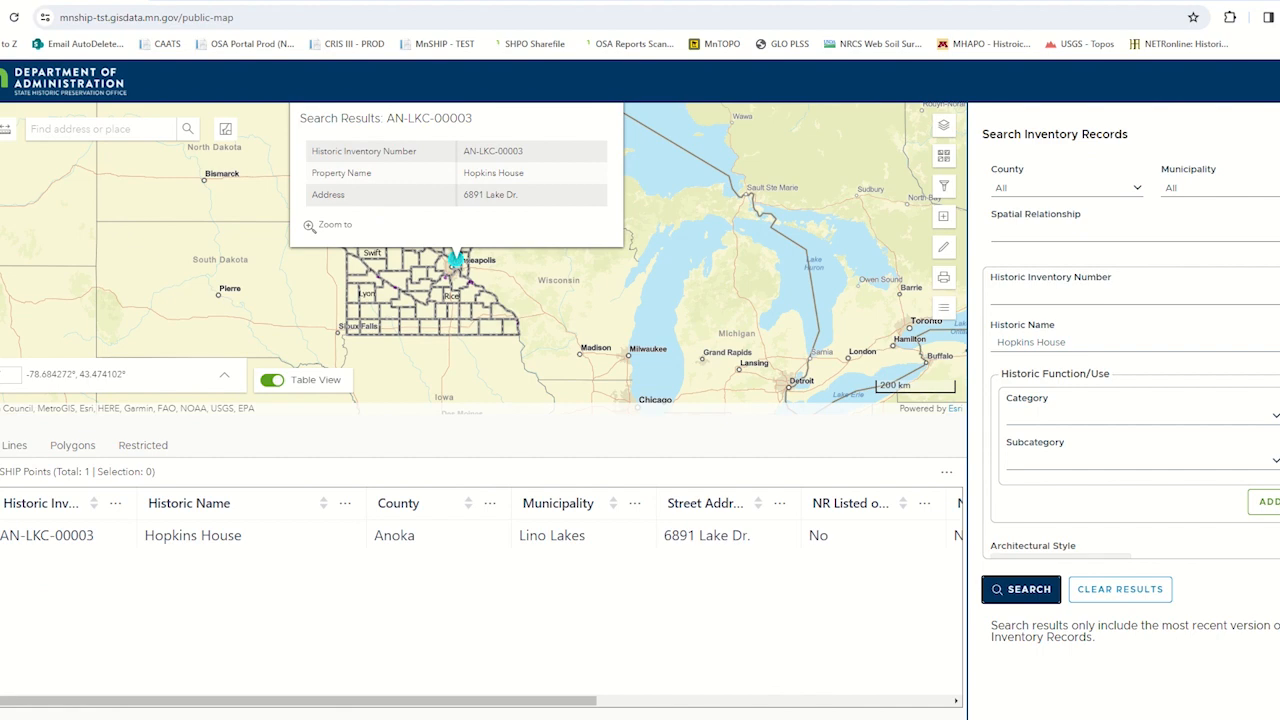
{"action": "left_click", "coordinate": [1106, 592]}
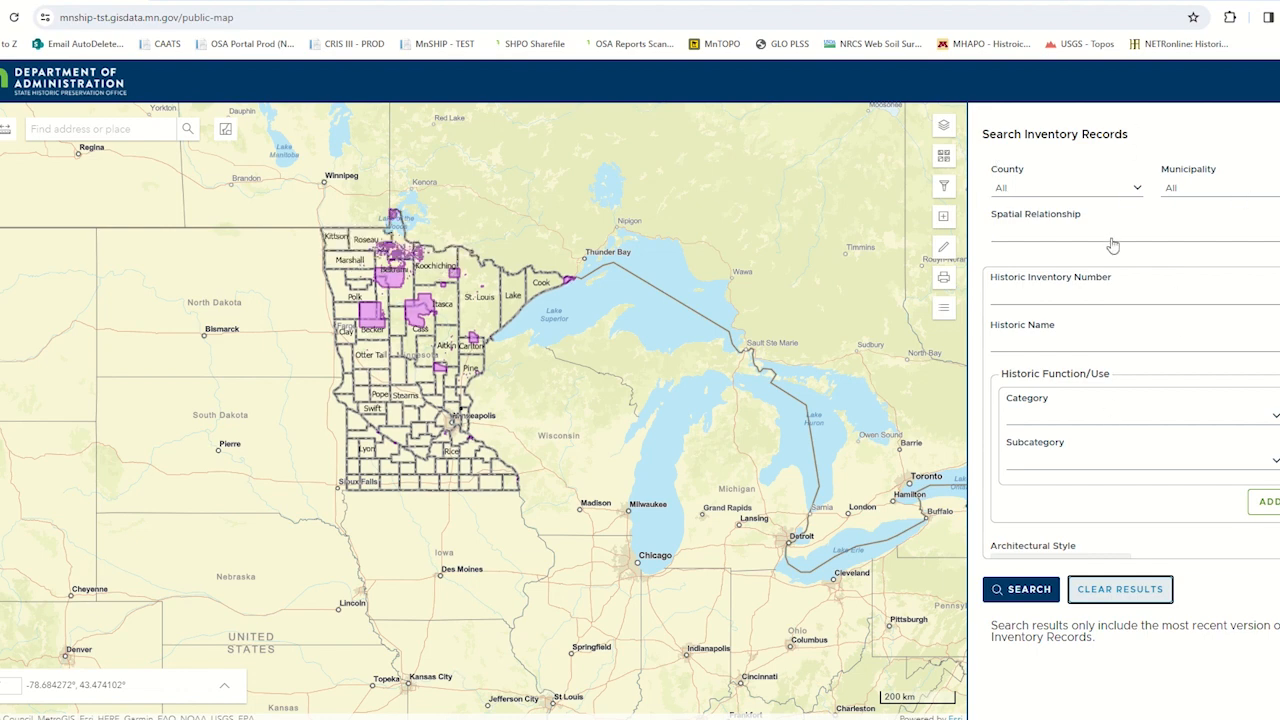
- Search the inventory records for properties in Beltrami County listed on the National Register of Historic Places, and clear the results
{"action": "left_click", "coordinate": [1133, 190]}
{"action": "key", "text": "Escape"}
{"action": "left_click", "coordinate": [1041, 249]}
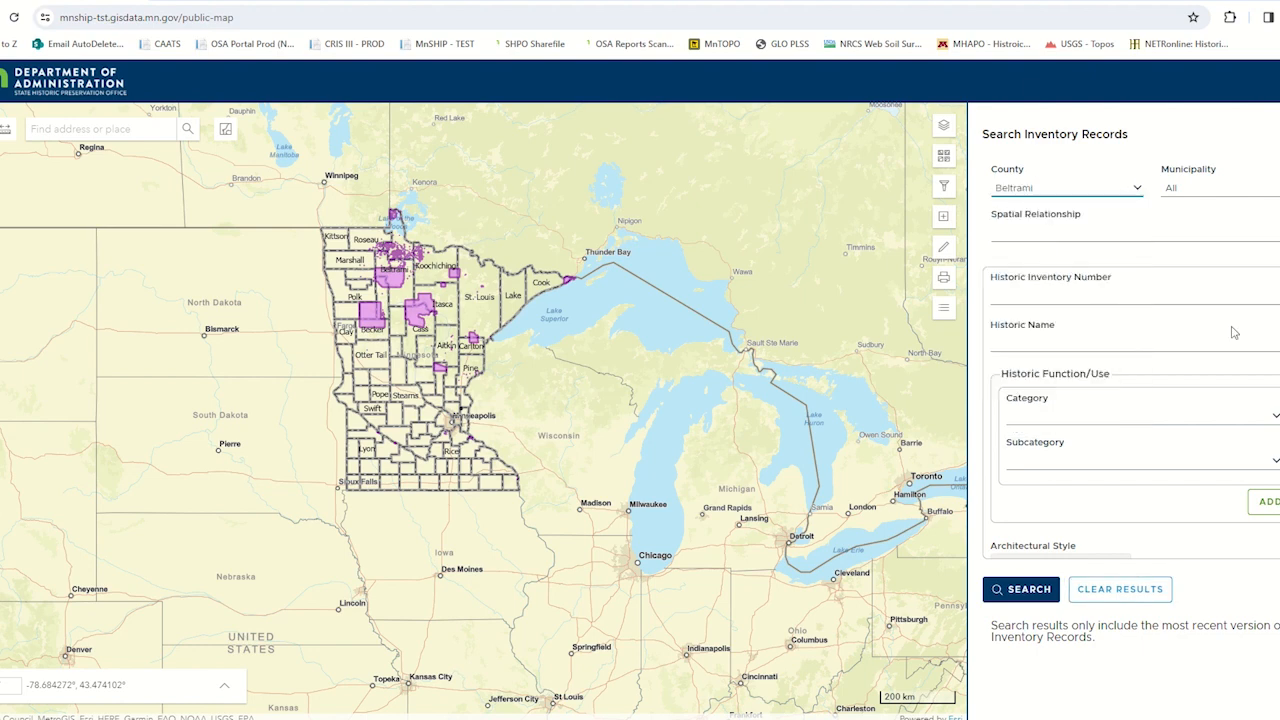
{"action": "scroll", "coordinate": [1272, 510], "scroll_direction": "down", "scroll_amount": 3}
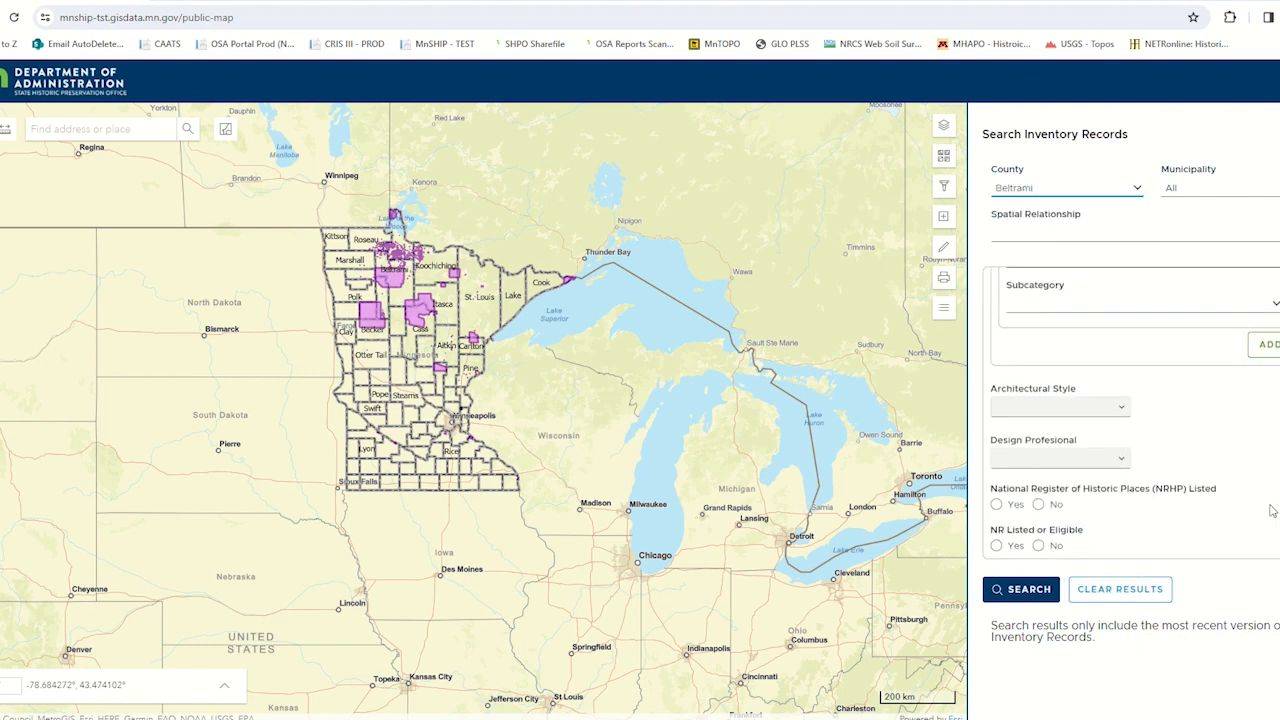
{"action": "left_click", "coordinate": [998, 505]}
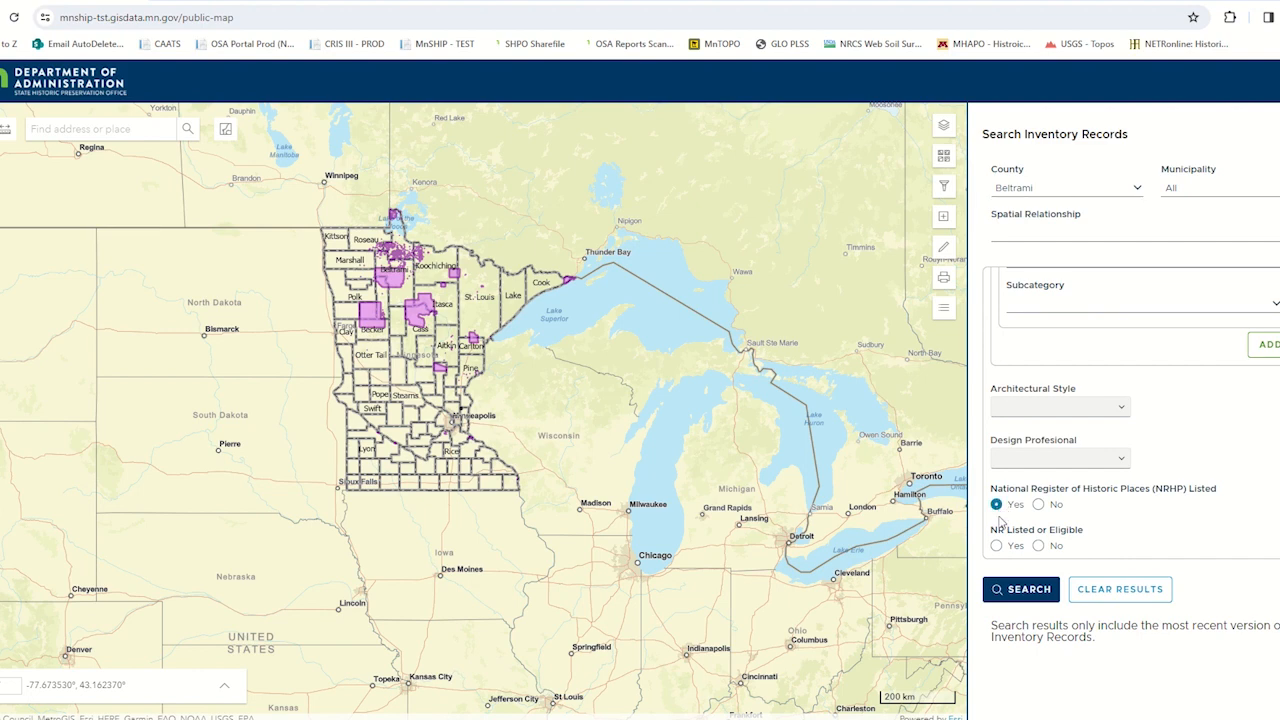
{"action": "left_click", "coordinate": [1028, 590]}
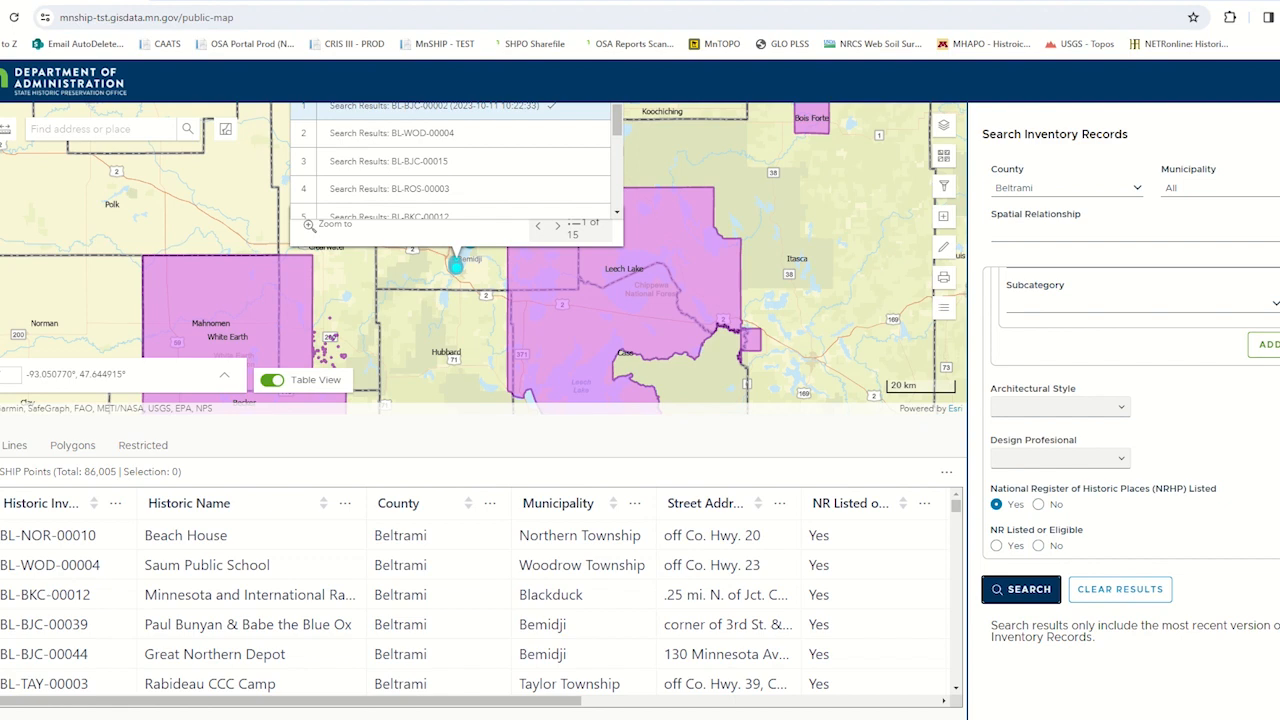
{"action": "left_click", "coordinate": [1120, 589]}
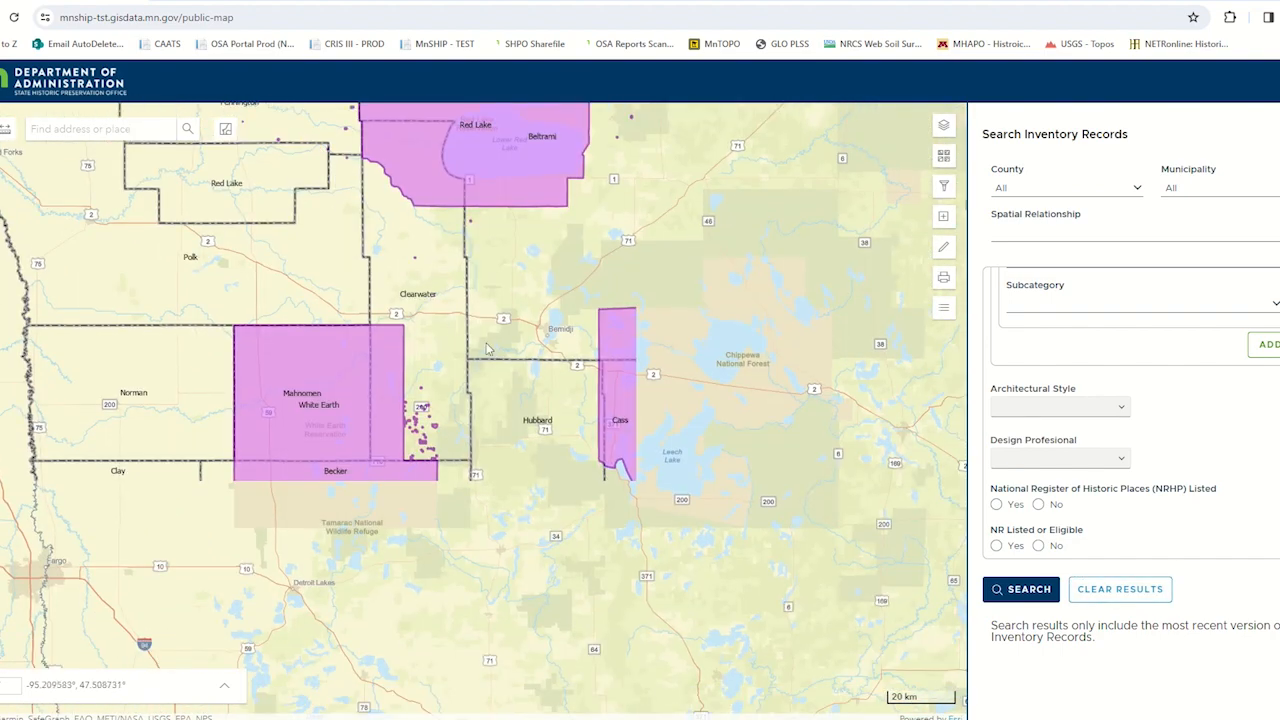
- Frame the map on Bemidji as the search area and hide the results table
{"action": "scroll", "coordinate": [558, 352], "scroll_direction": "up", "scroll_amount": 5}
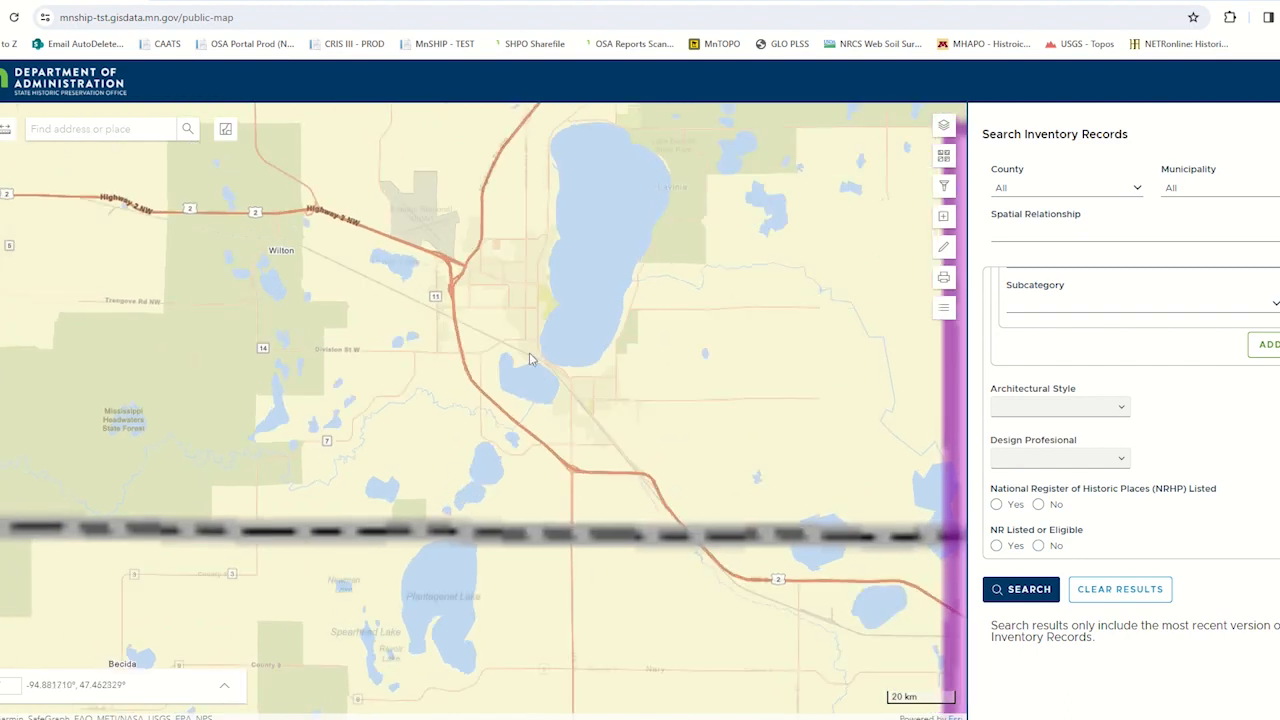
{"action": "scroll", "coordinate": [531, 359], "scroll_direction": "up", "scroll_amount": 5}
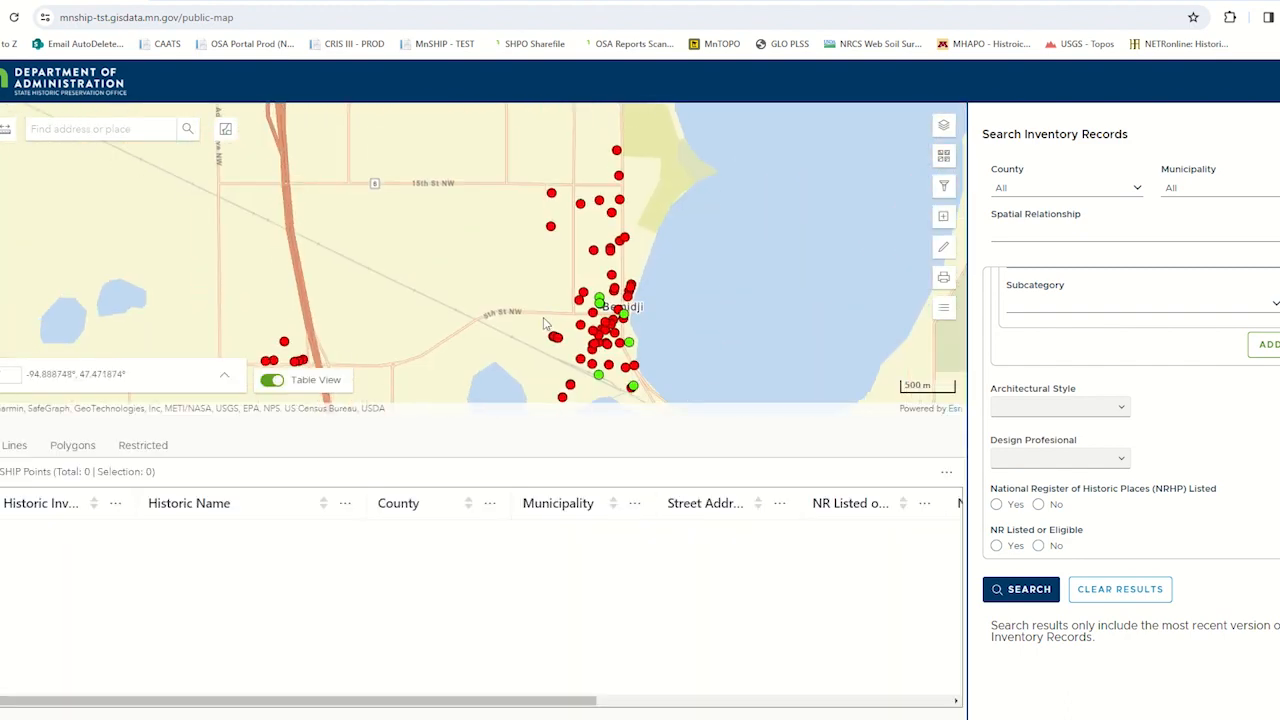
{"action": "scroll", "coordinate": [545, 323], "scroll_direction": "down", "scroll_amount": 1}
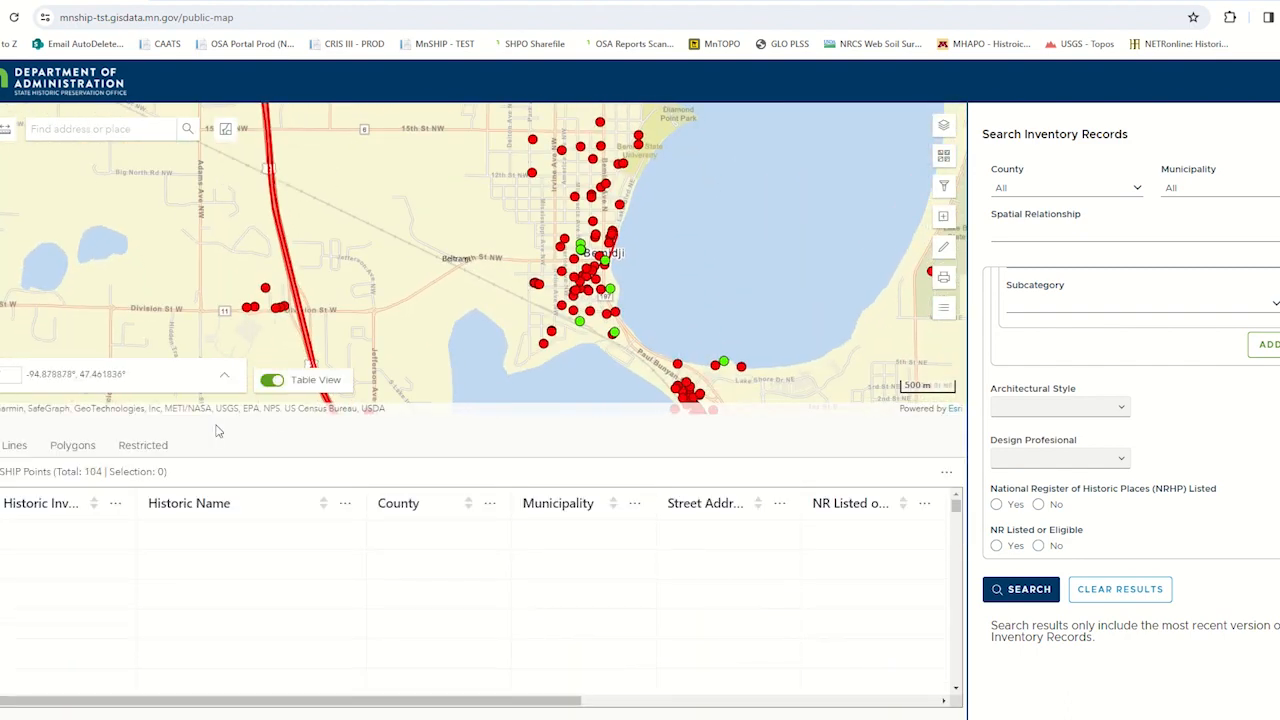
{"action": "left_click", "coordinate": [271, 380]}
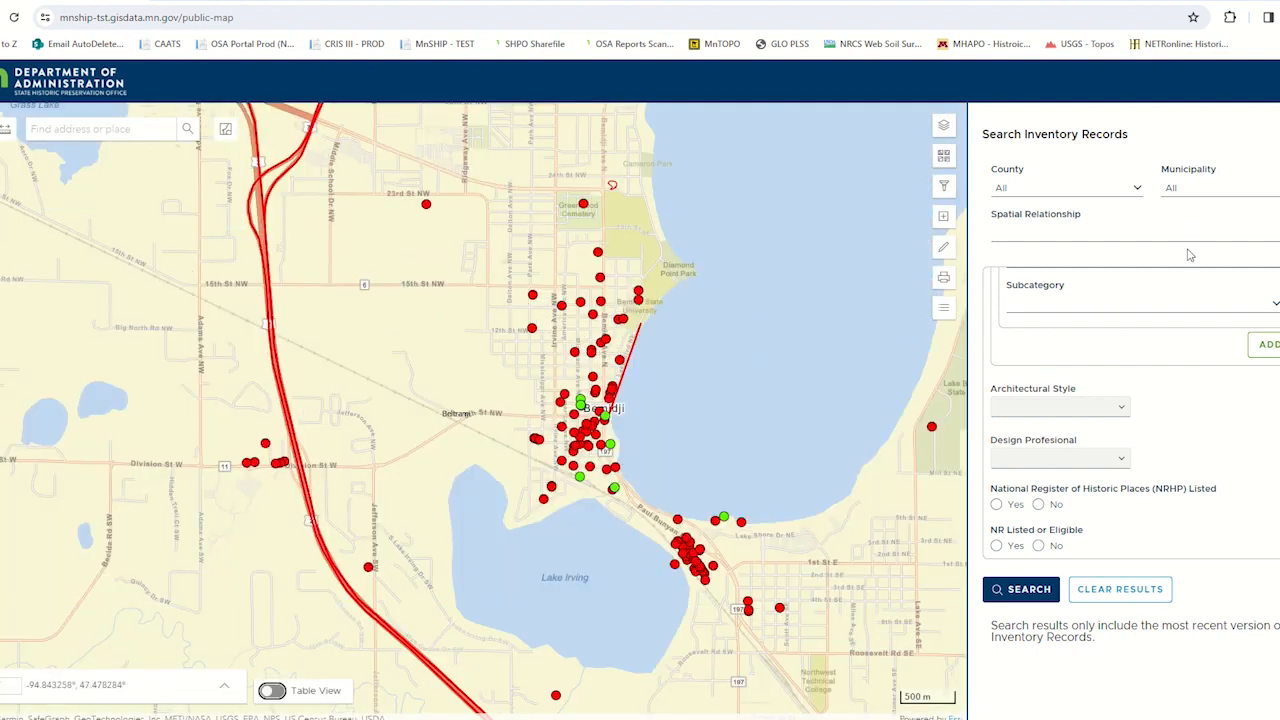
- Search for NRHP-listed records, returning only features within the current map extent, and clear the results
{"action": "left_click", "coordinate": [1220, 232]}
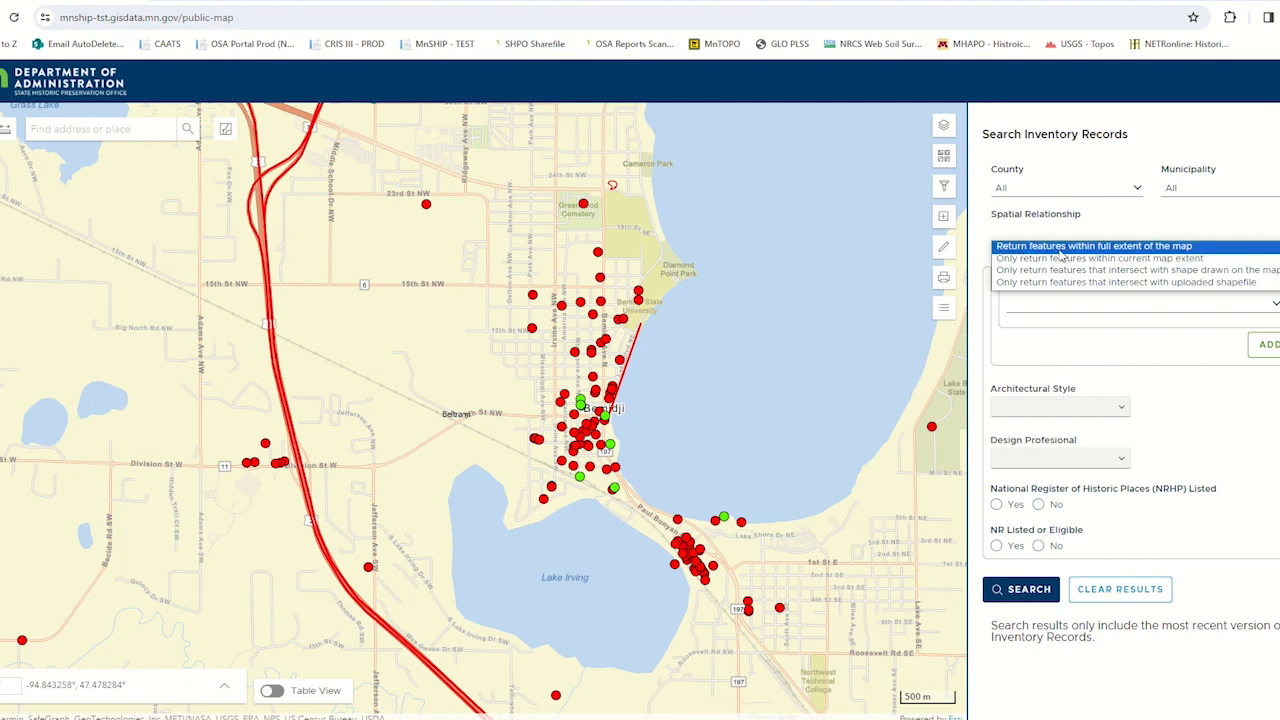
{"action": "left_click", "coordinate": [1000, 262]}
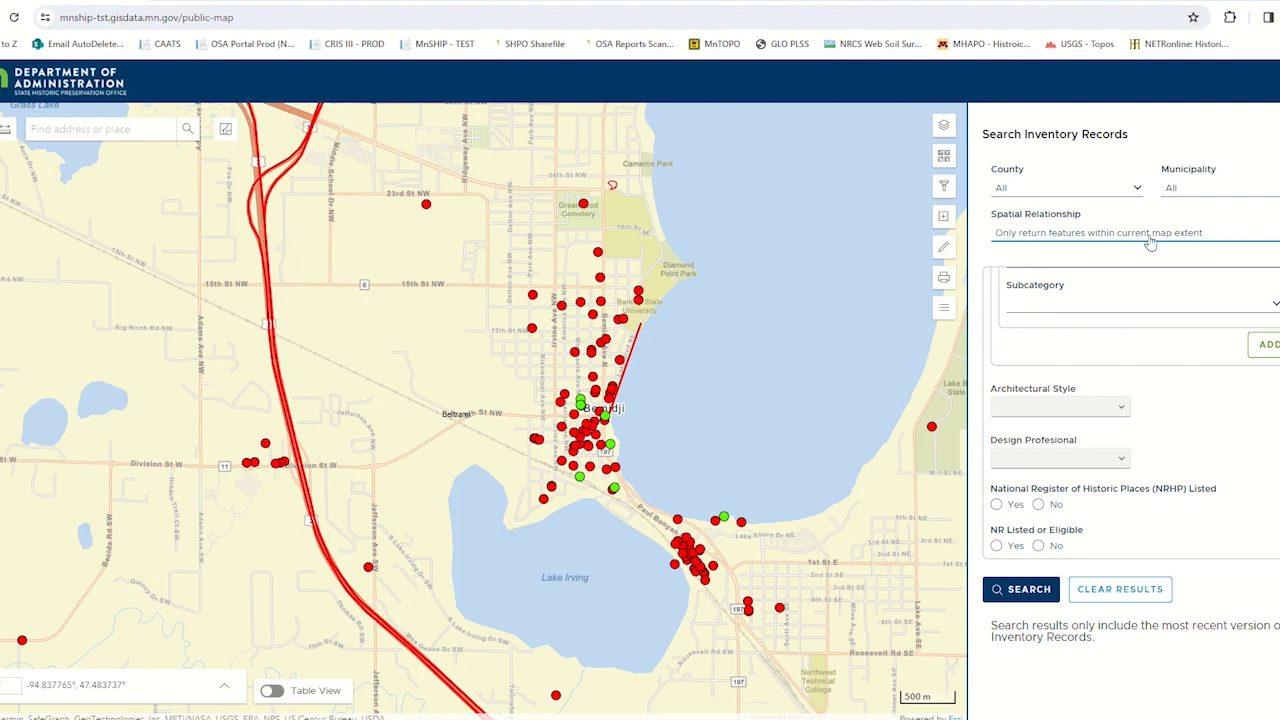
{"action": "left_click", "coordinate": [997, 505]}
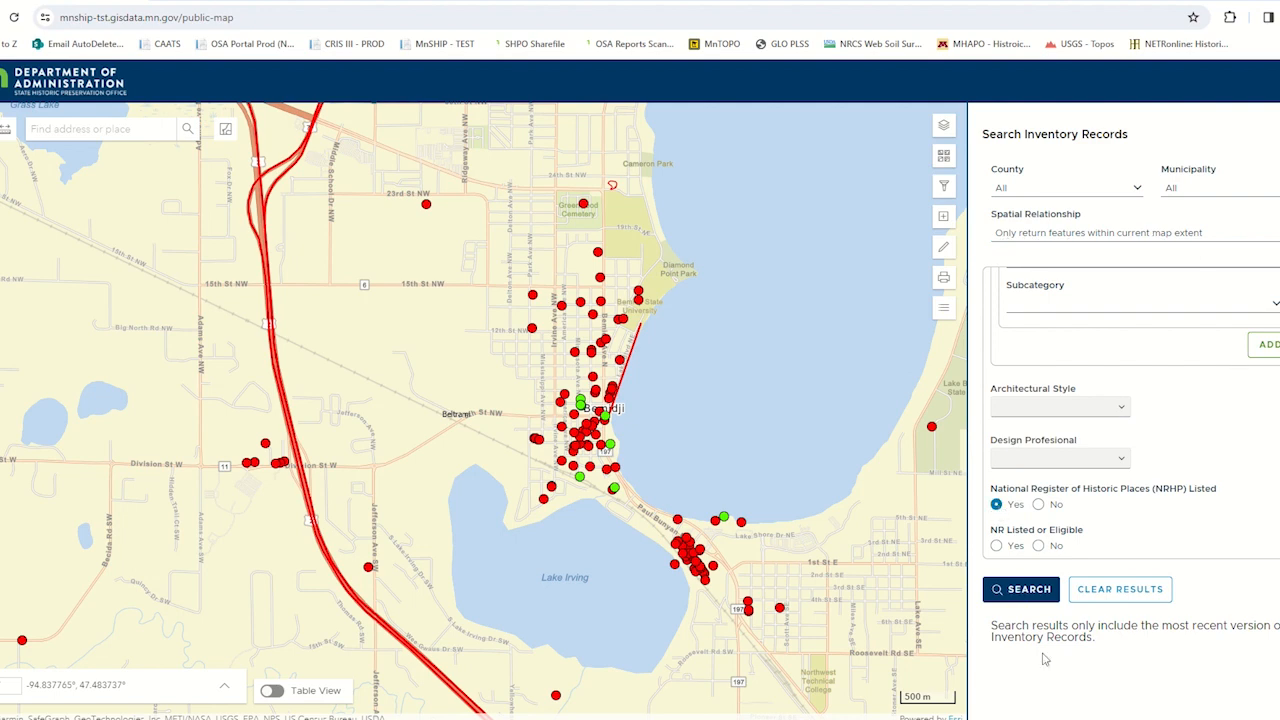
{"action": "left_click", "coordinate": [1033, 591]}
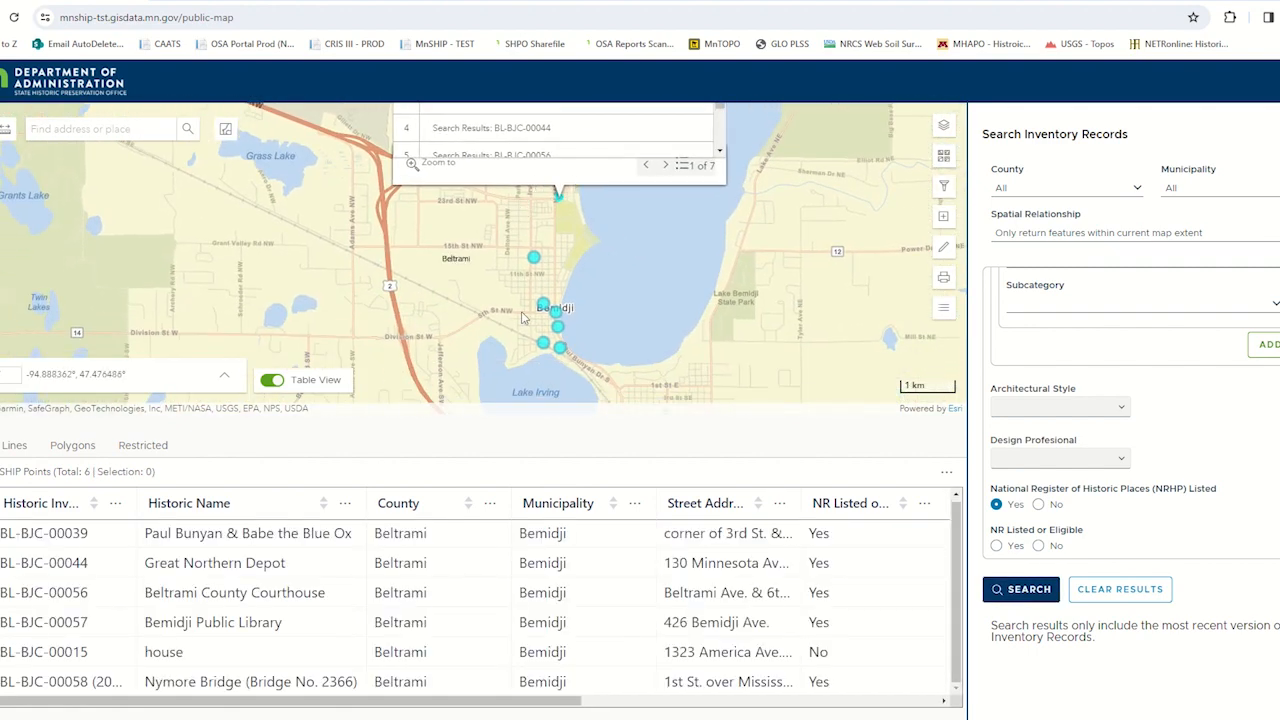
{"action": "left_click", "coordinate": [1130, 596]}
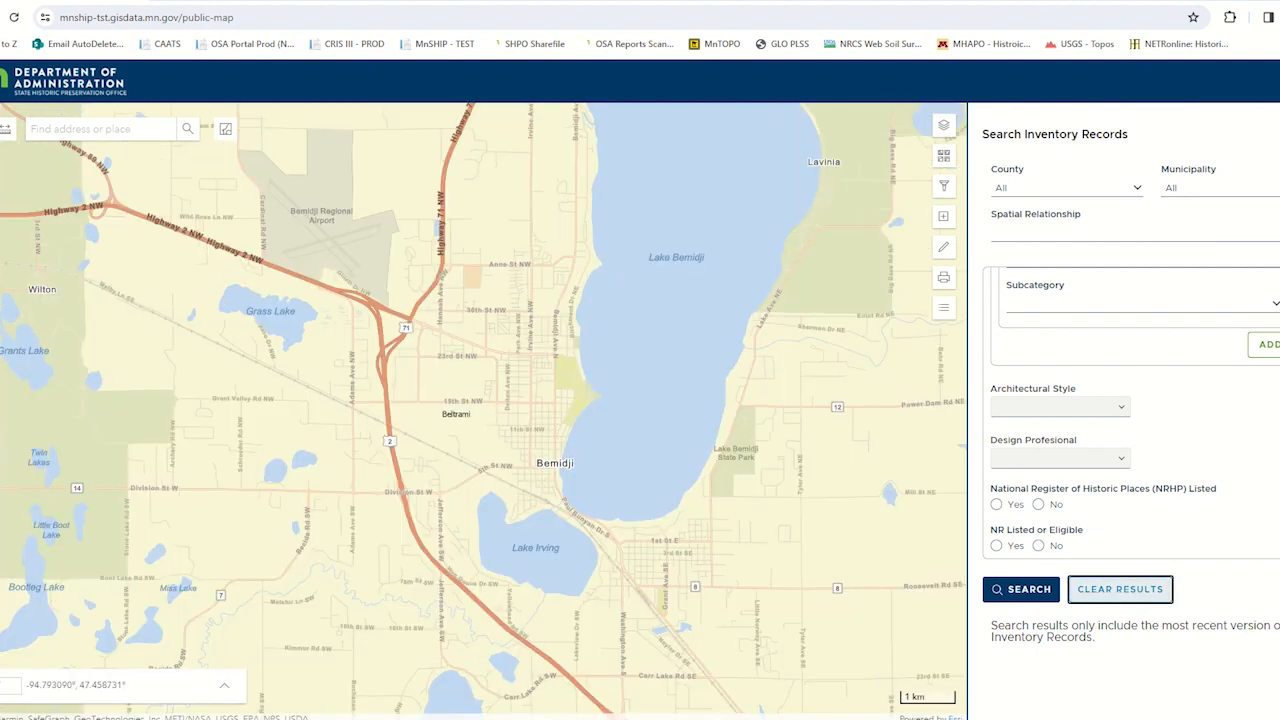
- Search the inventory records, returning only features that intersect with the shape drawn on the map
{"action": "left_click", "coordinate": [1240, 231]}
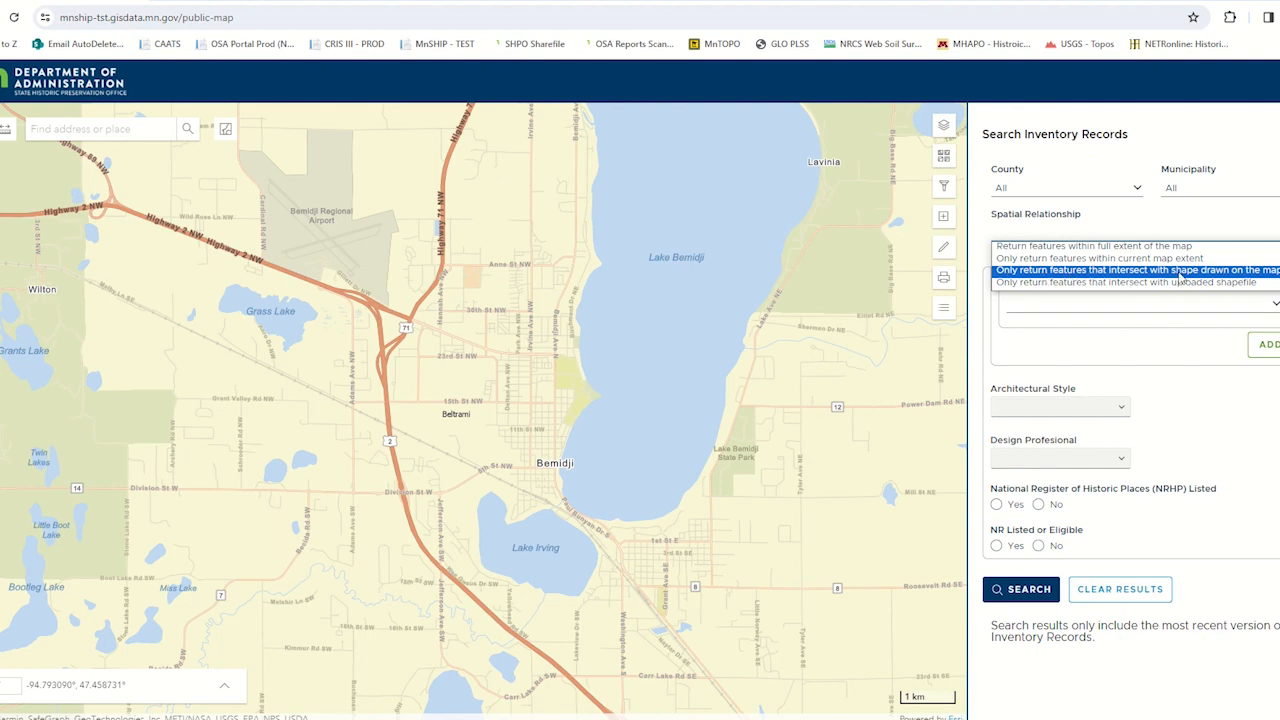
{"action": "left_click", "coordinate": [1245, 270]}
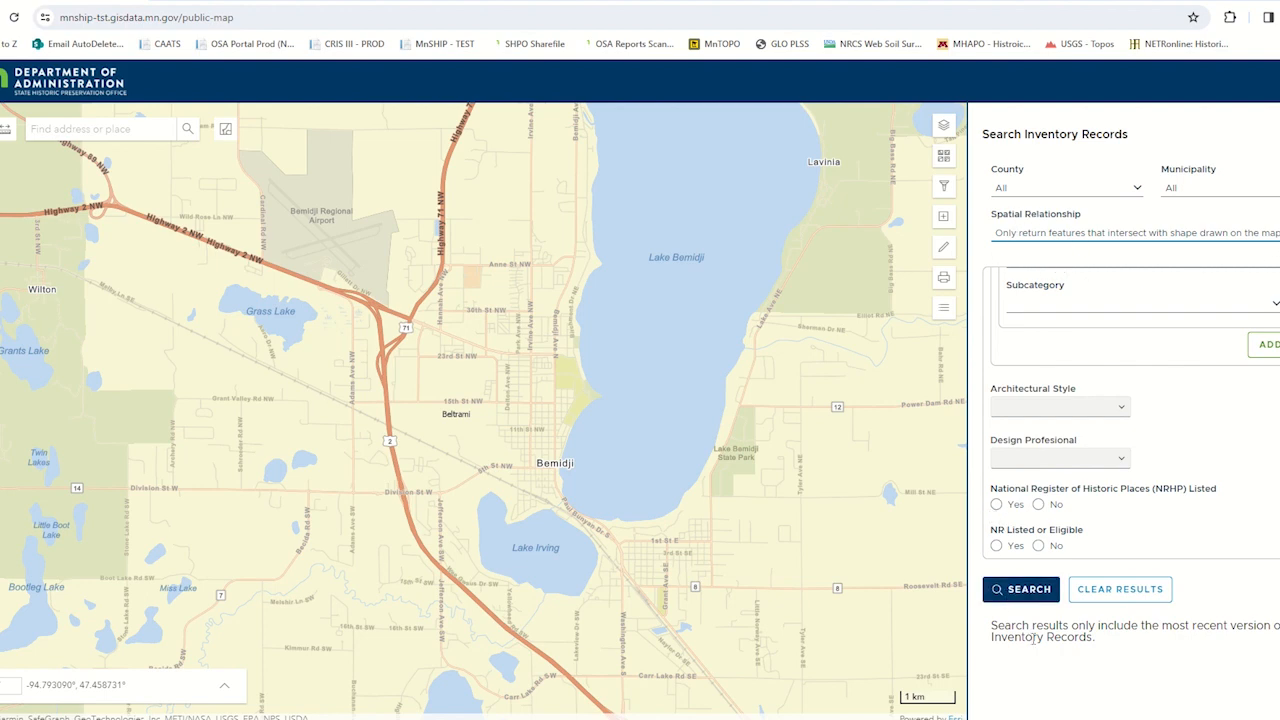
{"action": "left_click", "coordinate": [1025, 596]}
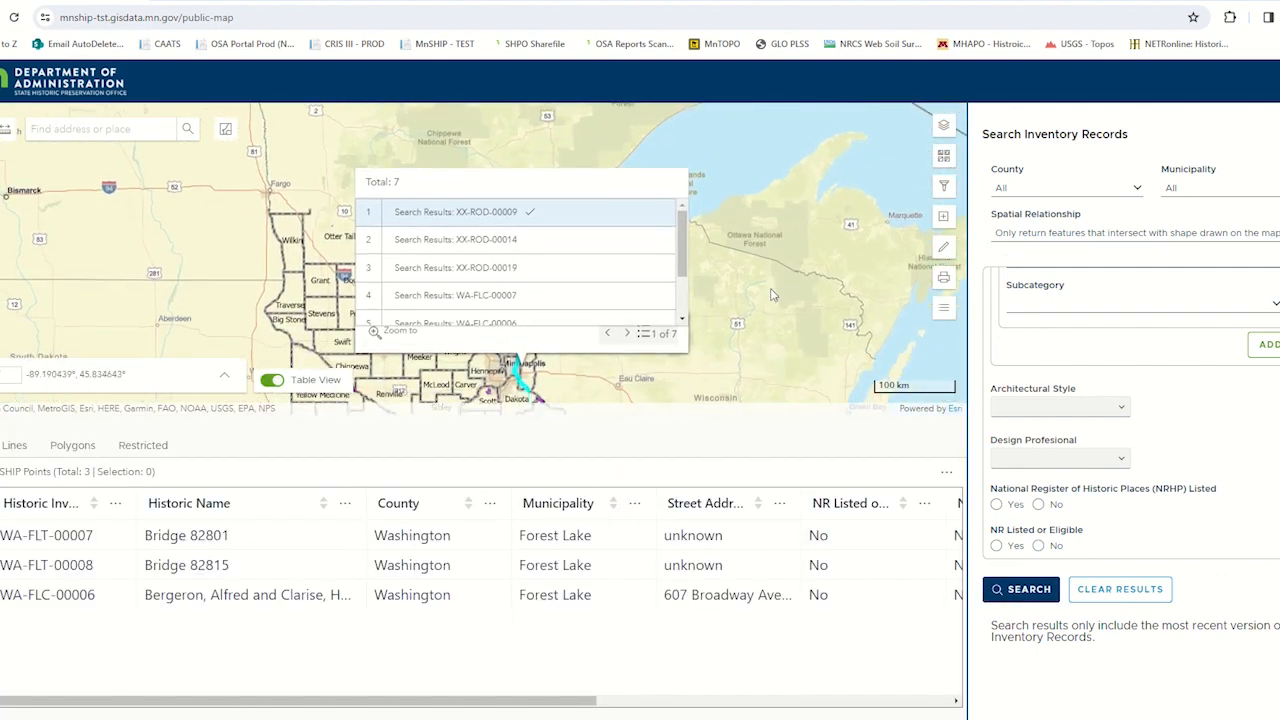
- Dismiss the results pop-up and hide the results table to examine the matching features around the drawn shape at Forest Lake
{"action": "left_click", "coordinate": [617, 358]}
{"action": "left_click_drag", "start_coordinate": [560, 351], "coordinate": [574, 318]}
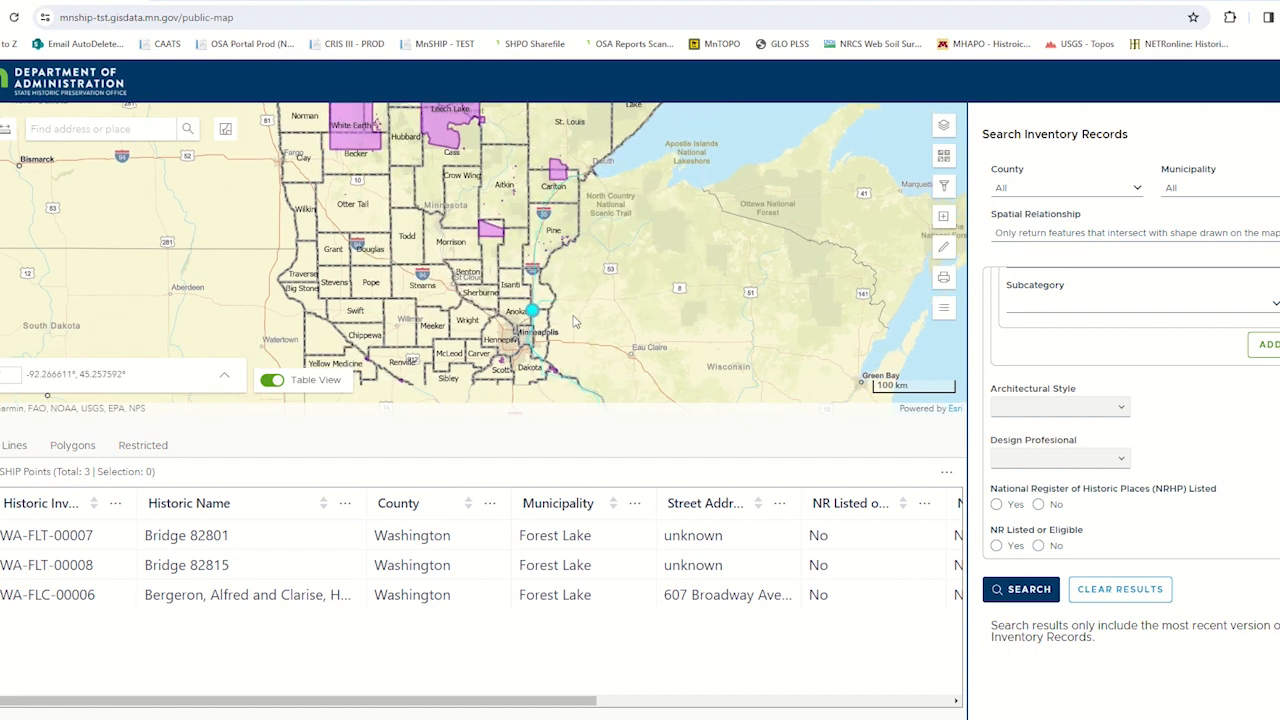
{"action": "scroll", "coordinate": [536, 316], "scroll_direction": "up", "scroll_amount": 5}
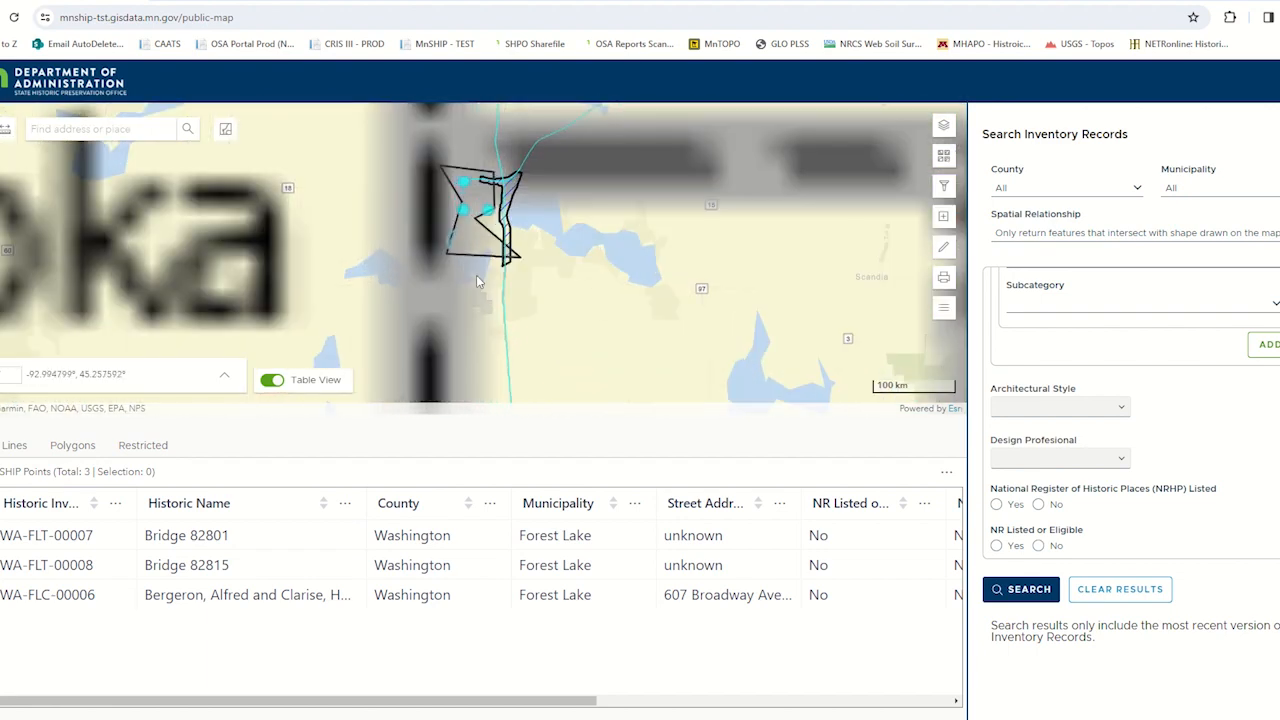
{"action": "scroll", "coordinate": [447, 271], "scroll_direction": "up", "scroll_amount": 5}
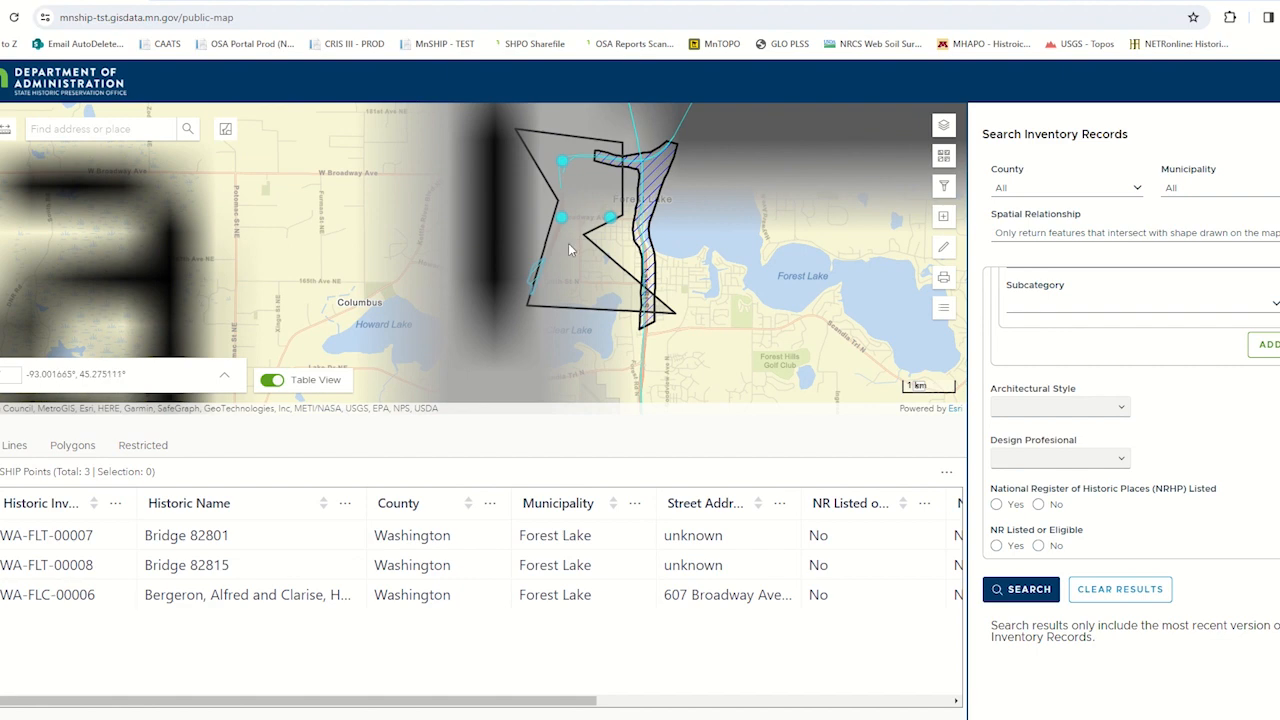
{"action": "scroll", "coordinate": [464, 245], "scroll_direction": "up", "scroll_amount": 1}
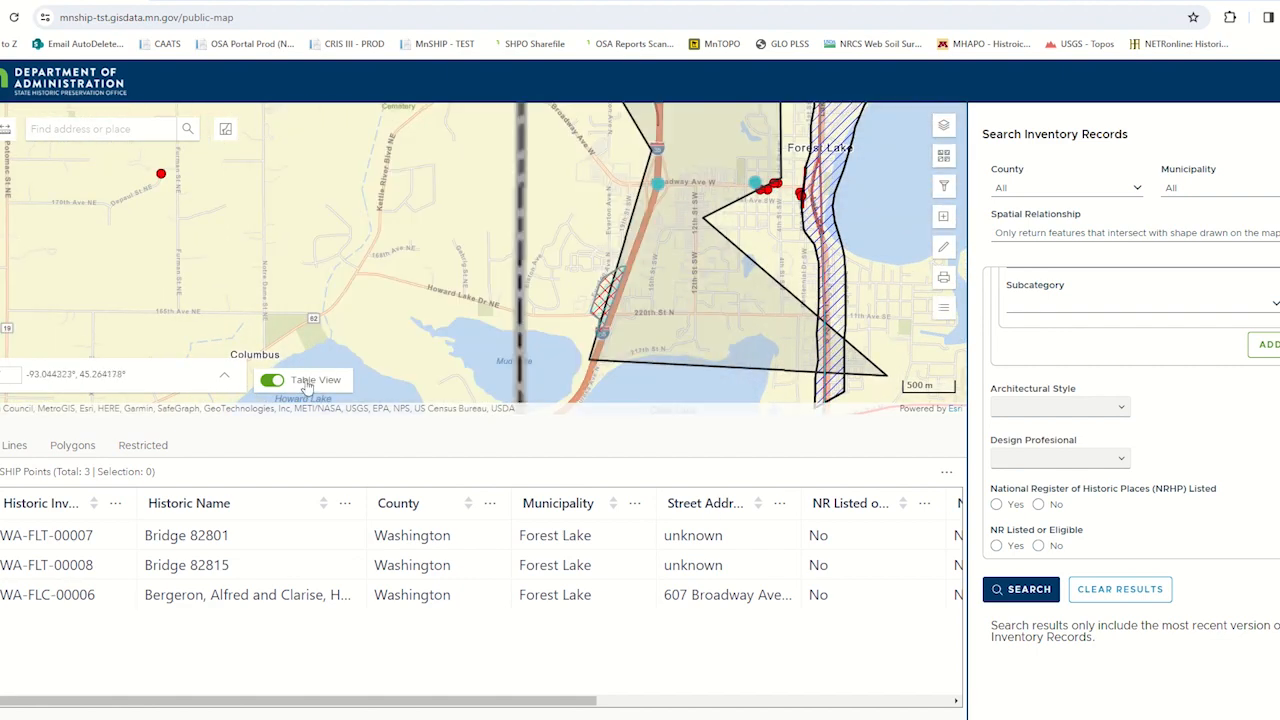
{"action": "left_click", "coordinate": [307, 386]}
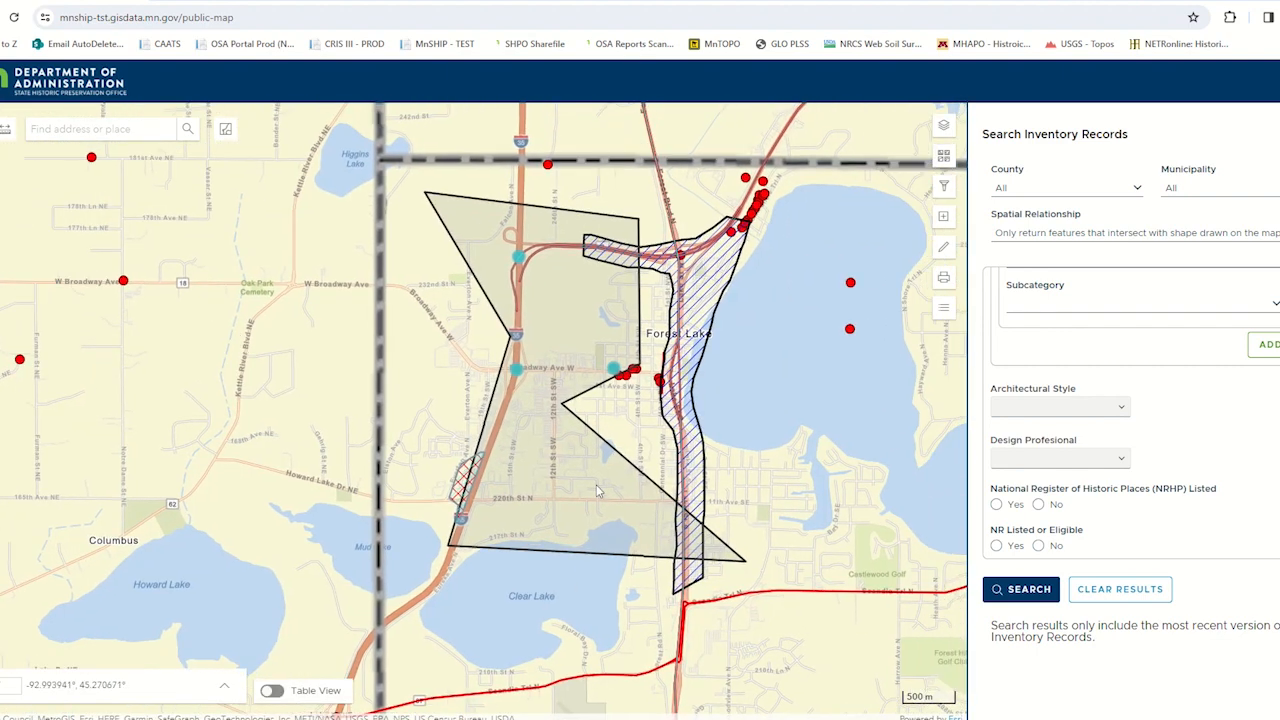